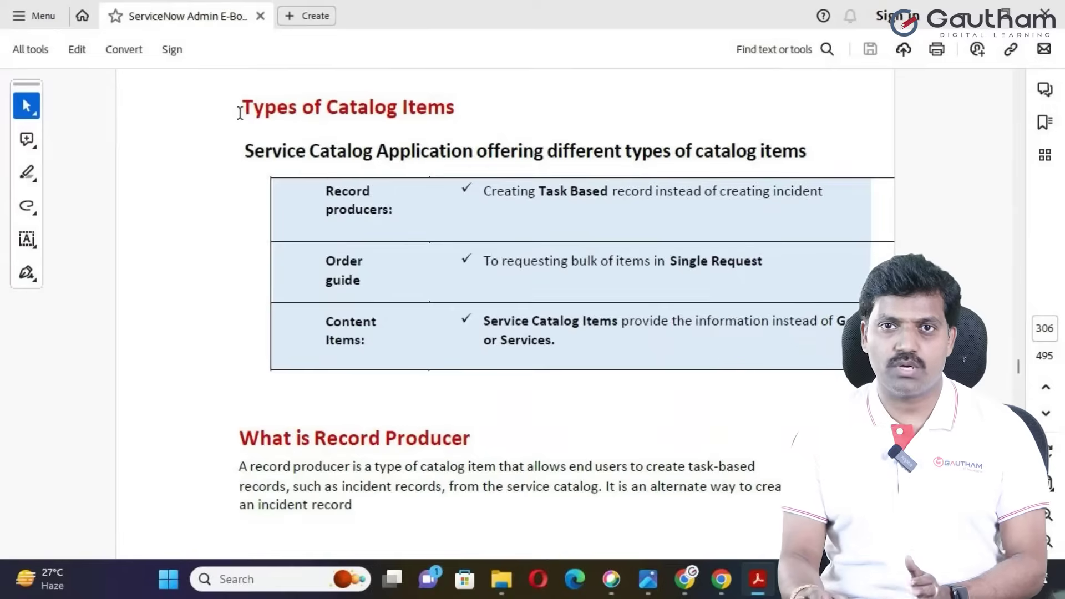
Step: Read the e-book's sections on catalog item types and record producers, including the Exercise 5 procedure for creating a record producer
{"action": "scroll", "coordinate": [420, 165], "scroll_direction": "down", "scroll_amount": 1}
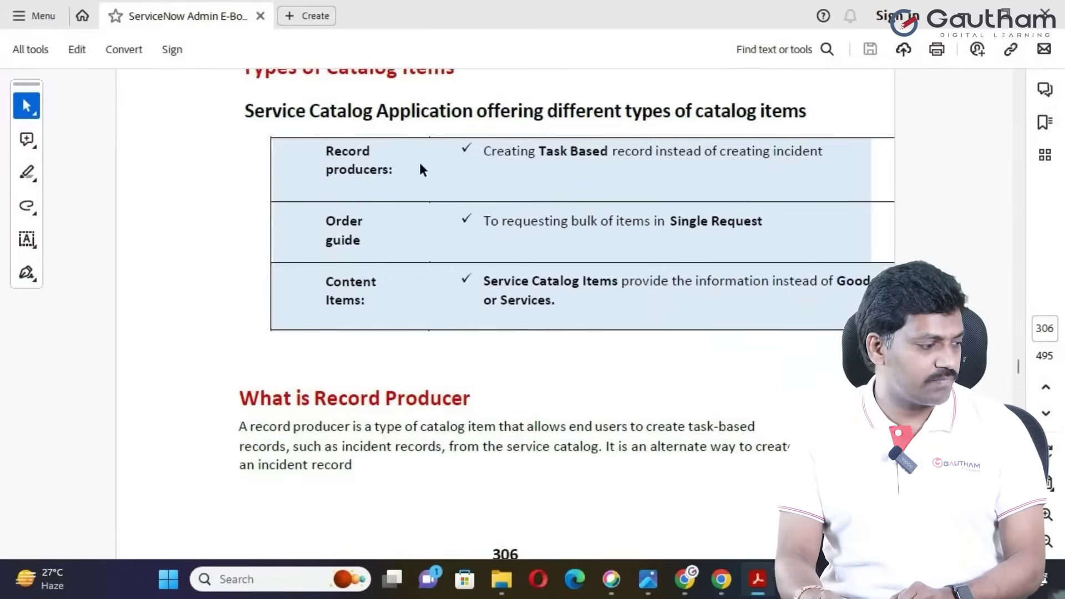
{"action": "scroll", "coordinate": [422, 178], "scroll_direction": "down", "scroll_amount": 2}
{"action": "scroll", "coordinate": [411, 205], "scroll_direction": "up", "scroll_amount": 1}
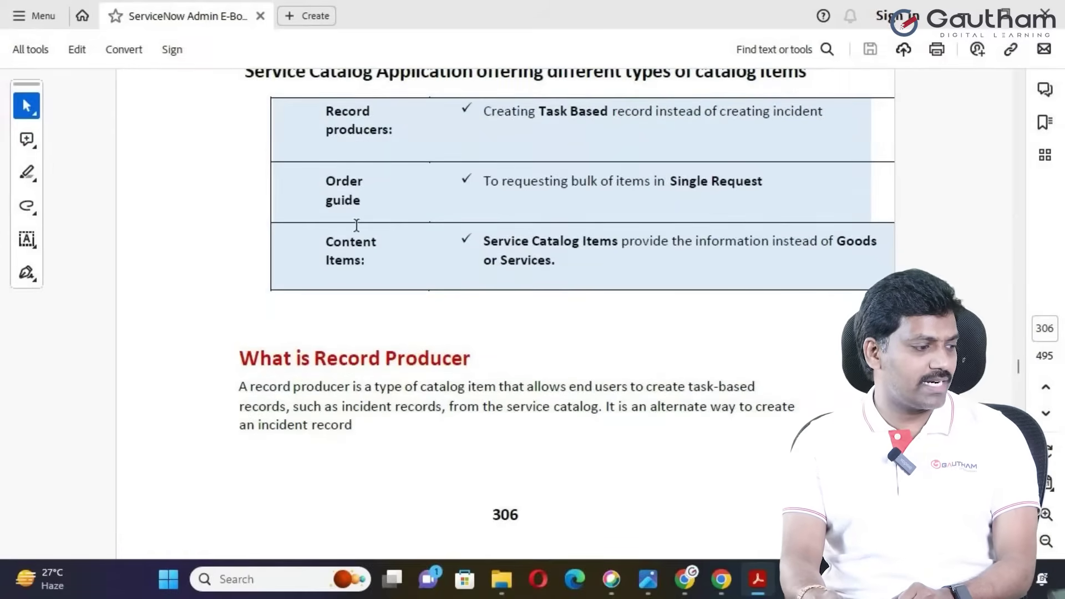
{"action": "scroll", "coordinate": [356, 225], "scroll_direction": "up", "scroll_amount": 1}
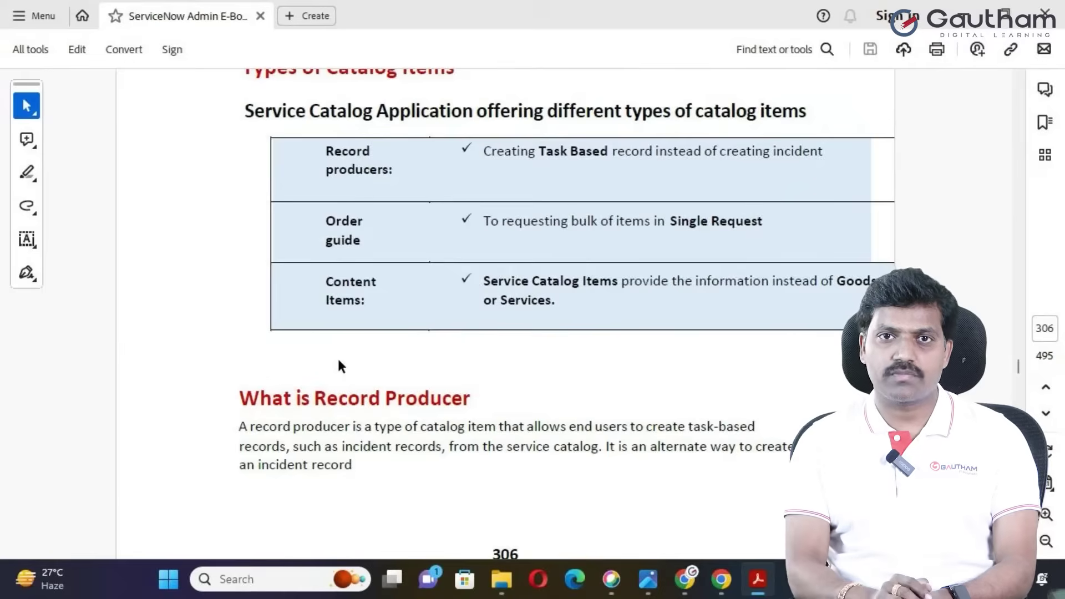
{"action": "scroll", "coordinate": [341, 368], "scroll_direction": "up", "scroll_amount": 1}
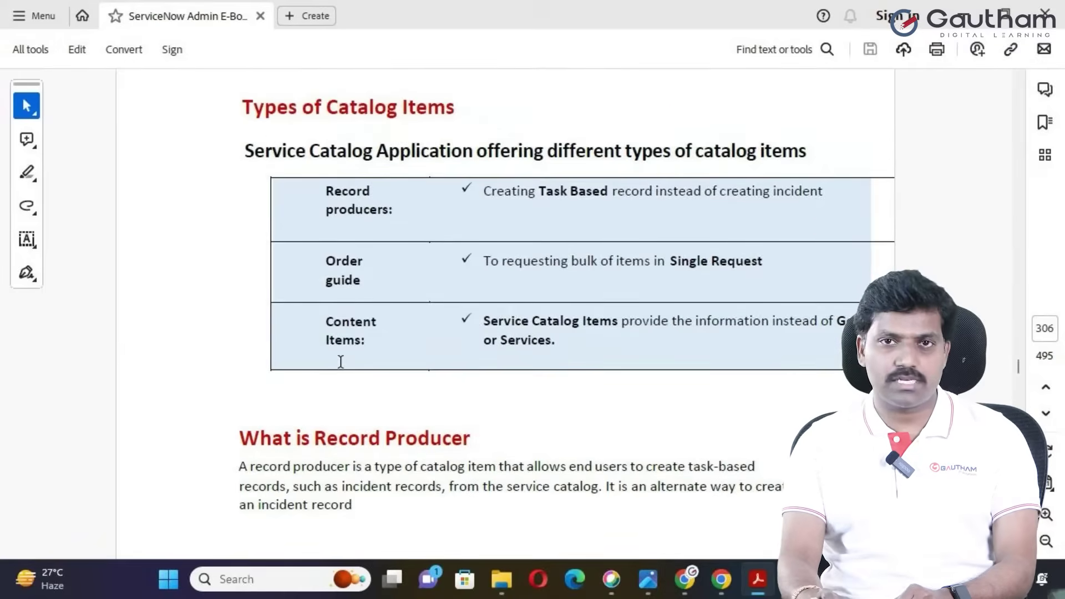
{"action": "scroll", "coordinate": [340, 368], "scroll_direction": "down", "scroll_amount": 1}
{"action": "scroll", "coordinate": [341, 369], "scroll_direction": "down", "scroll_amount": 3}
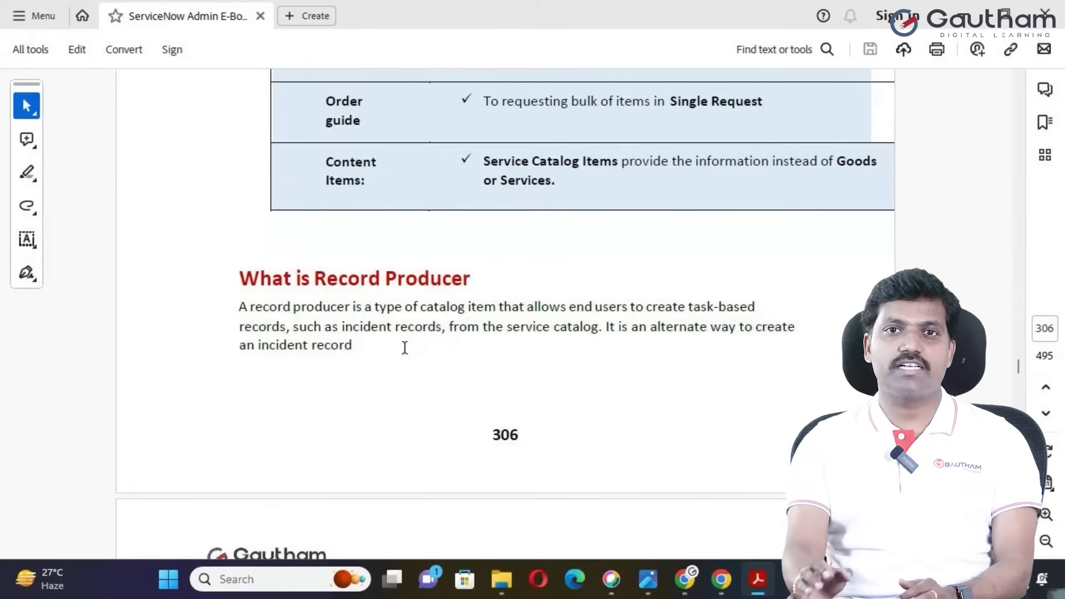
{"action": "scroll", "coordinate": [405, 348], "scroll_direction": "down", "scroll_amount": 6}
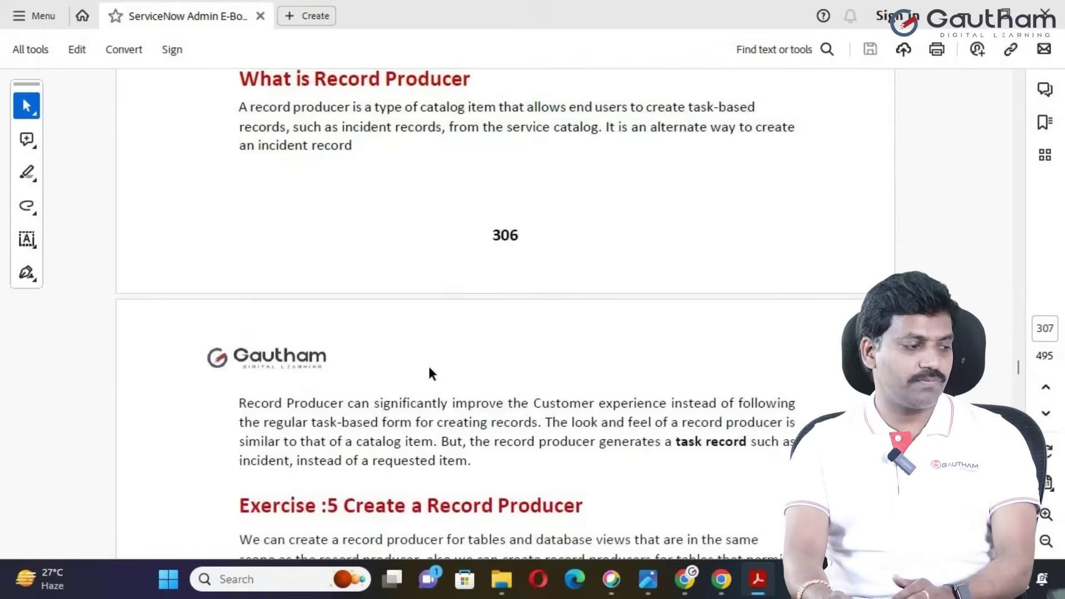
{"action": "scroll", "coordinate": [435, 377], "scroll_direction": "down", "scroll_amount": 1}
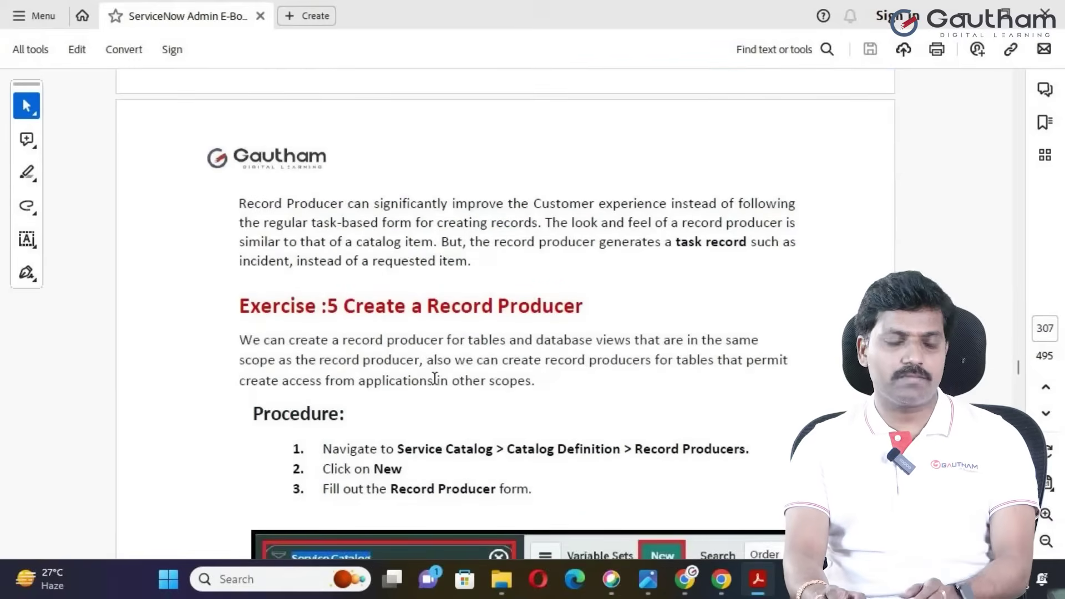
{"action": "scroll", "coordinate": [303, 358], "scroll_direction": "down", "scroll_amount": 2}
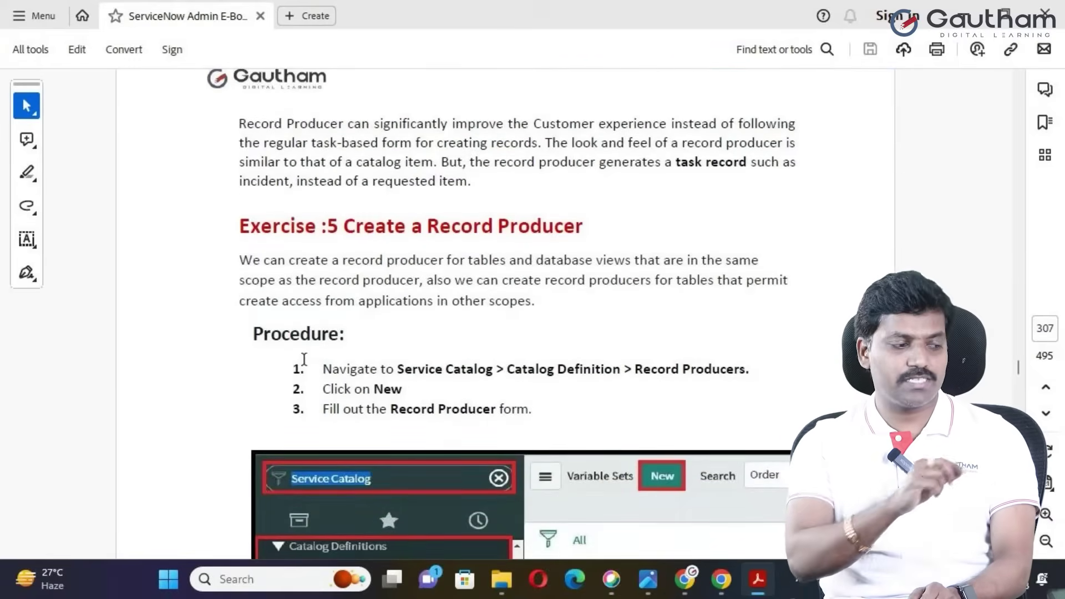
{"action": "scroll", "coordinate": [516, 397], "scroll_direction": "down", "scroll_amount": 1}
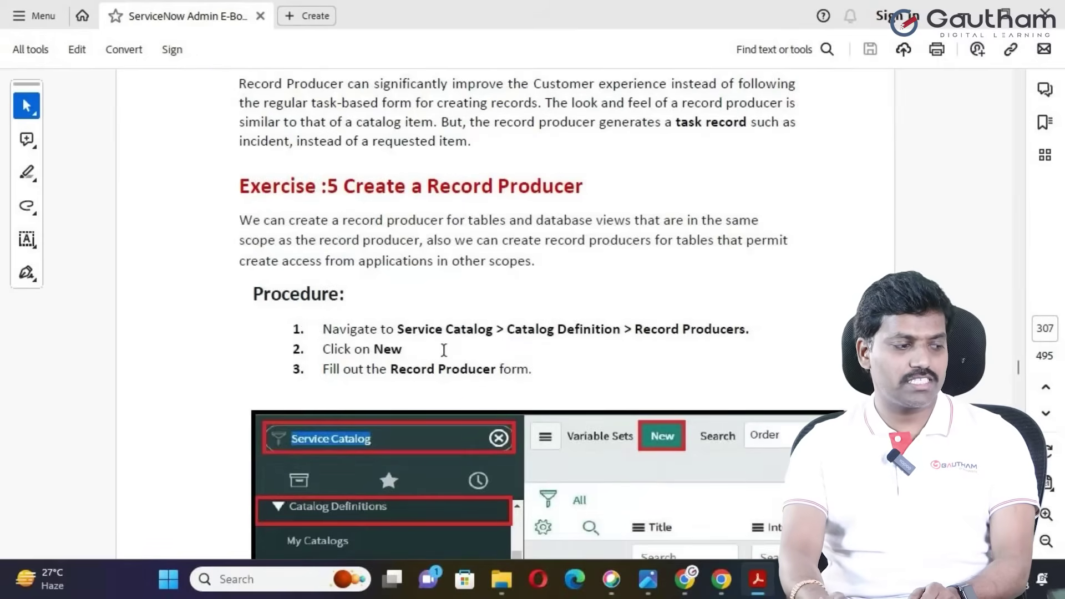
{"action": "scroll", "coordinate": [420, 335], "scroll_direction": "down", "scroll_amount": 1}
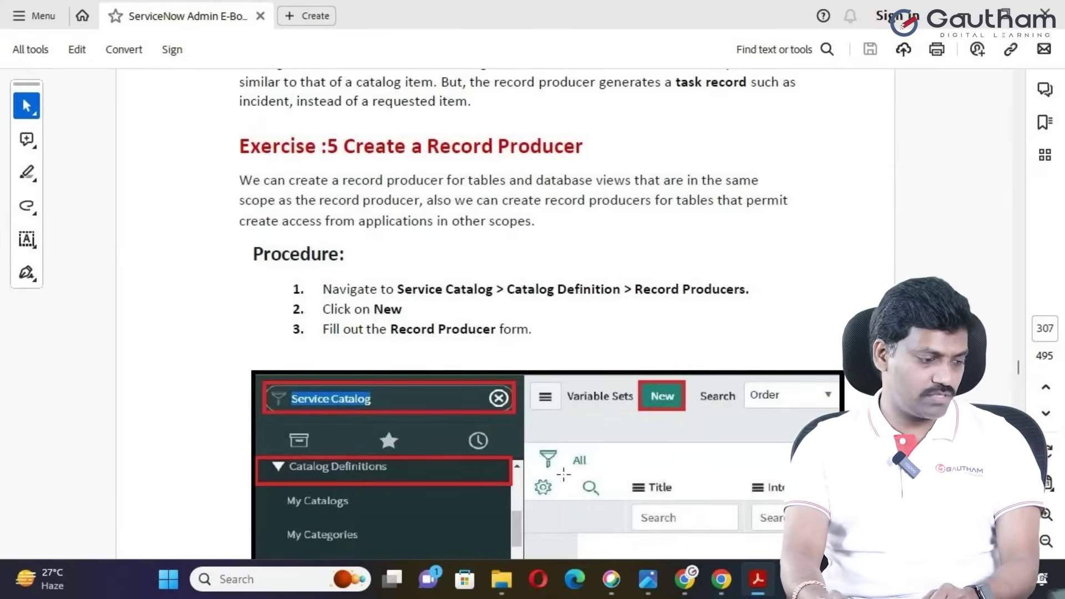
Step: Switch to the ServiceNow window in Chrome and filter the application navigator for "service catalog"
{"action": "mouse_move", "coordinate": [686, 593]}
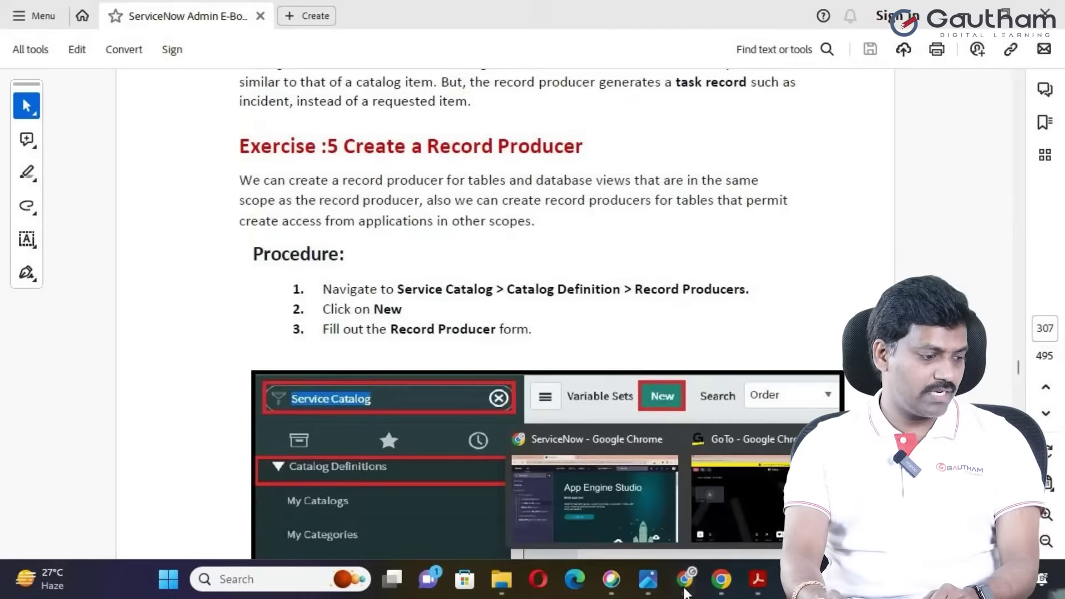
{"action": "left_click", "coordinate": [601, 517]}
{"action": "left_click_drag", "start_coordinate": [150, 136], "coordinate": [20, 129]}
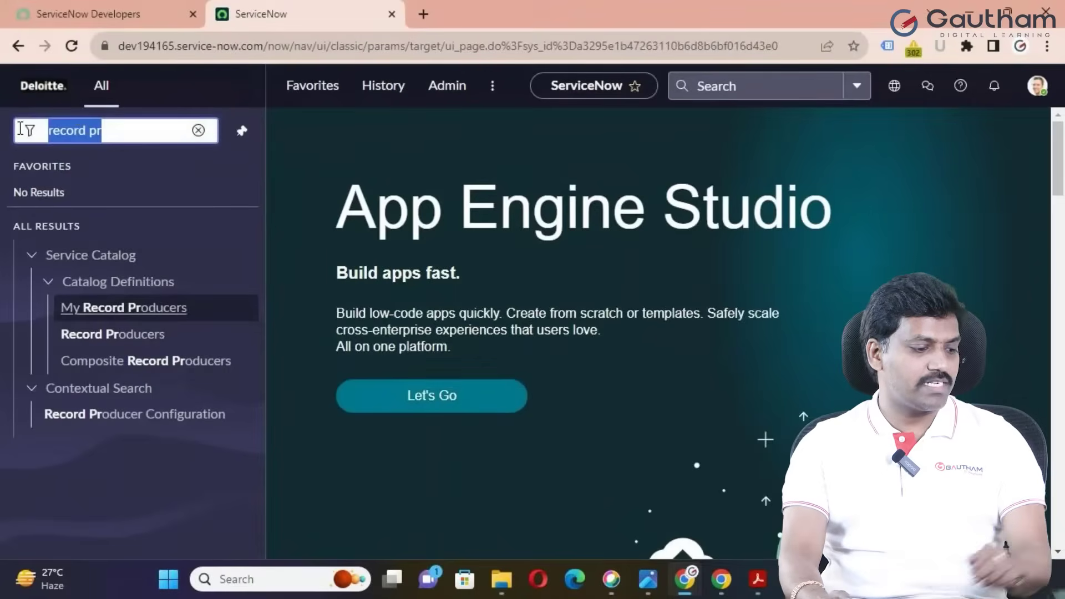
{"action": "key", "text": "BackSpace"}
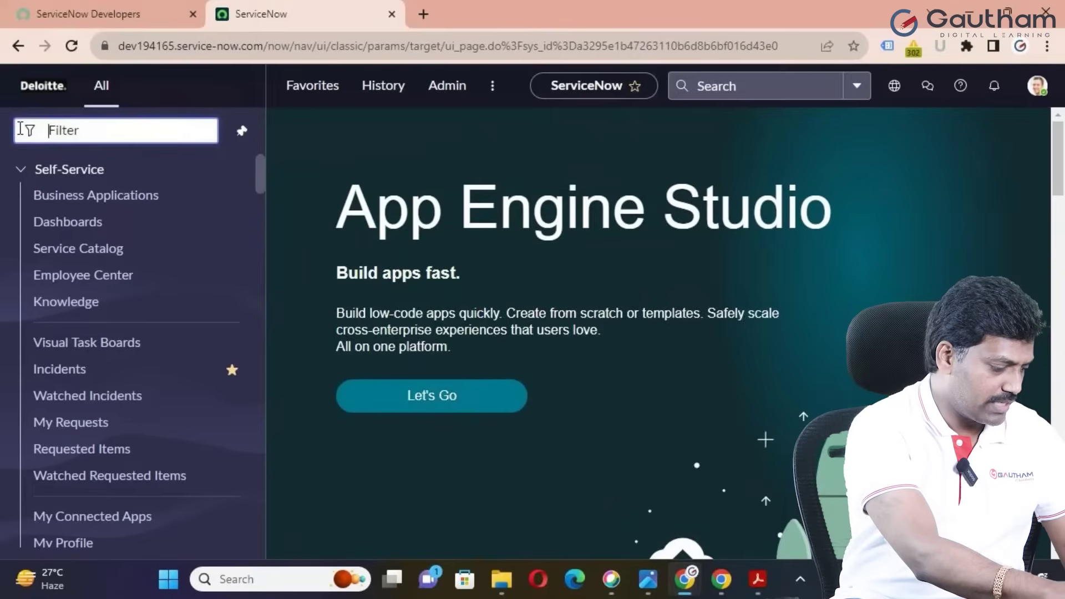
{"action": "type", "text": "serv"}
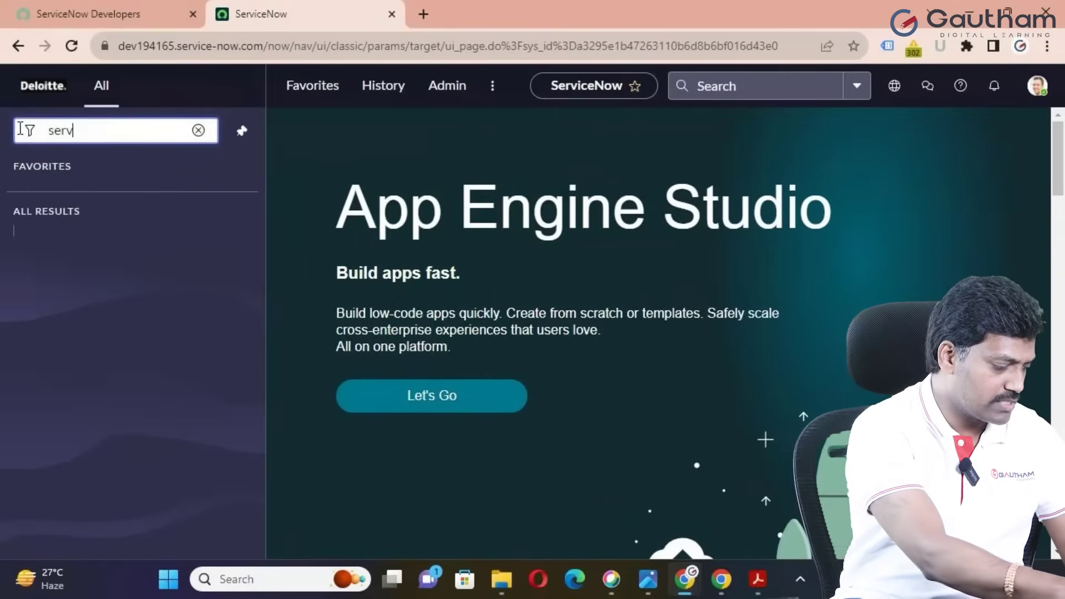
{"action": "type", "text": "ice cata"}
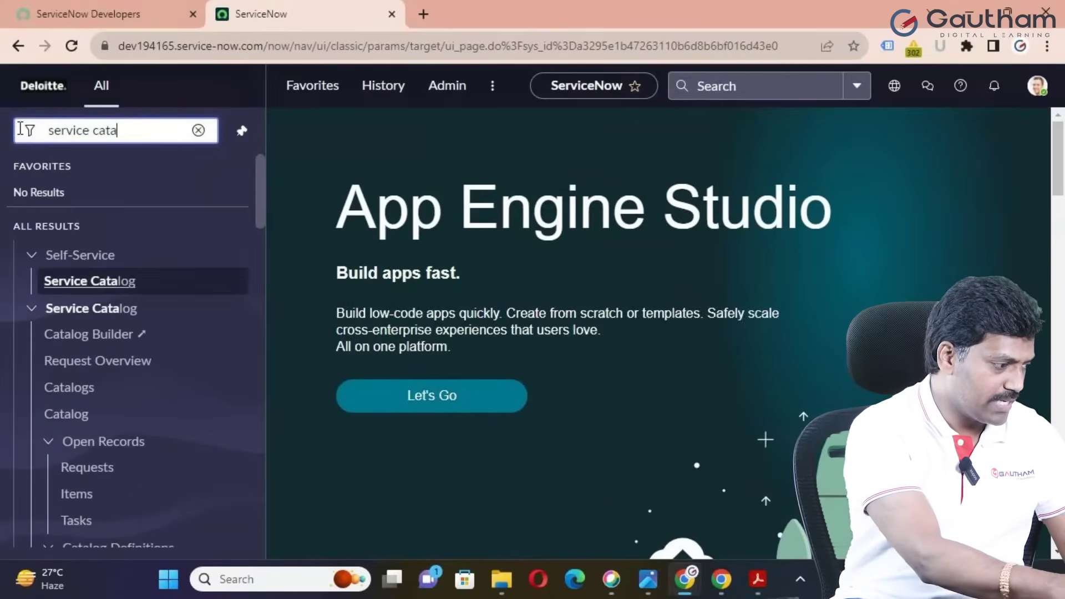
{"action": "type", "text": "log"}
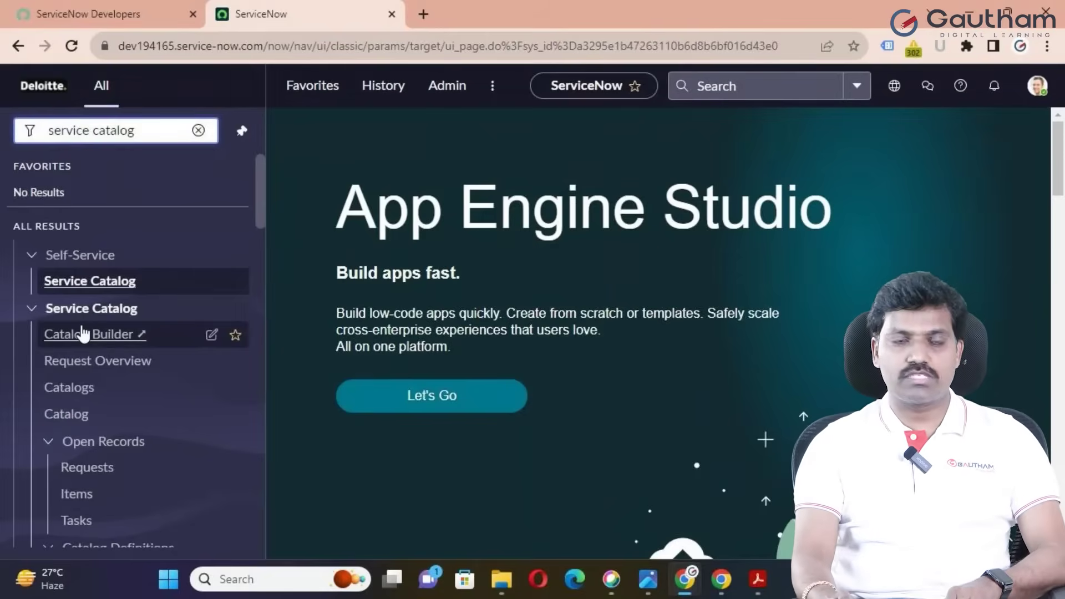
Step: Open the Record Producers list under Service Catalog > Catalog Definitions
{"action": "scroll", "coordinate": [81, 334], "scroll_direction": "down", "scroll_amount": 4}
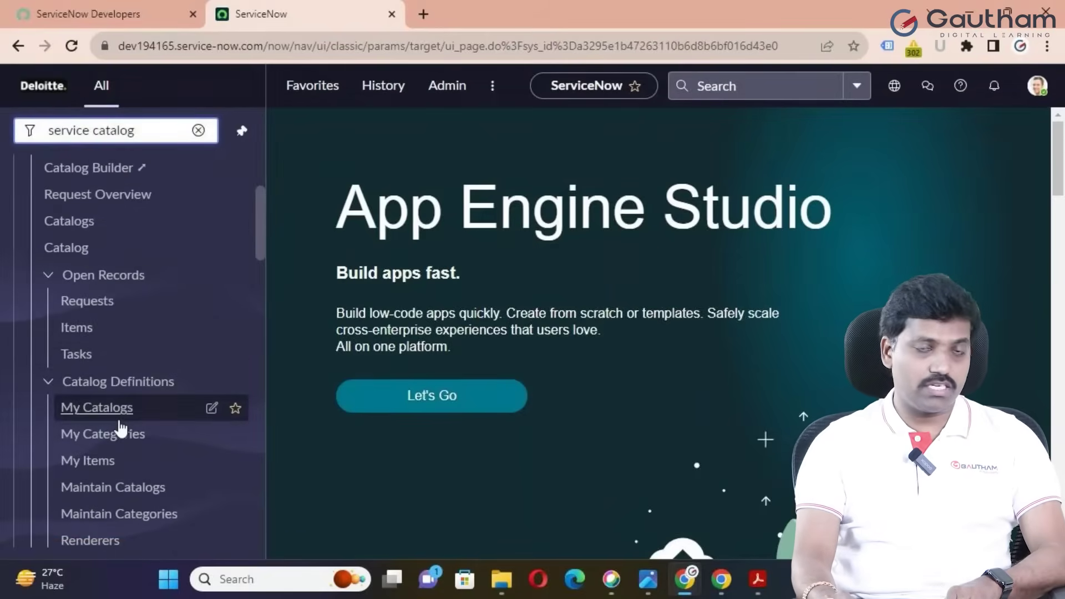
{"action": "scroll", "coordinate": [119, 428], "scroll_direction": "down", "scroll_amount": 5}
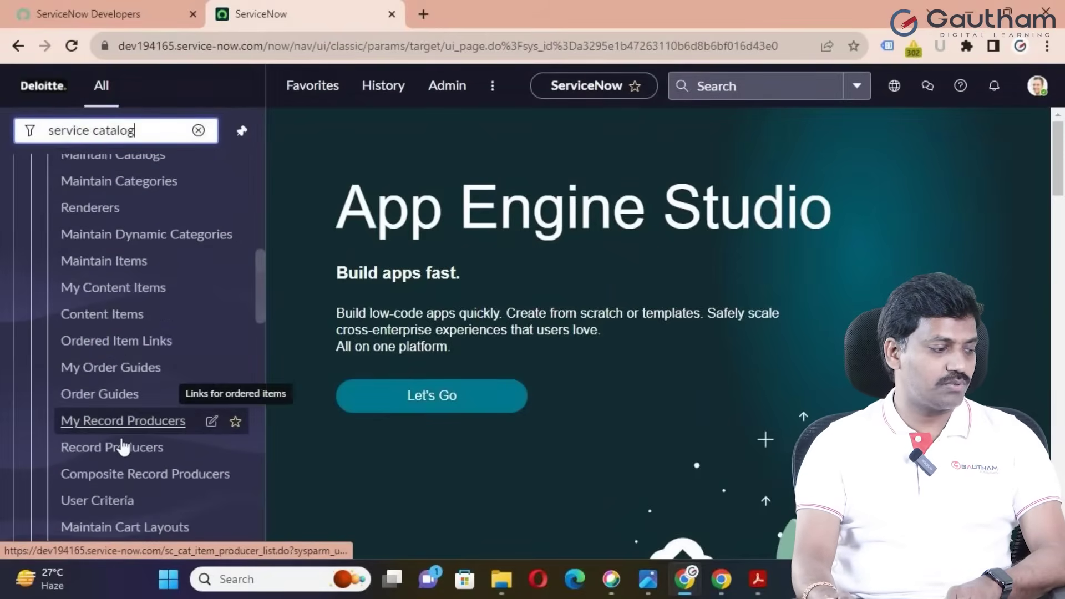
{"action": "left_click", "coordinate": [128, 449]}
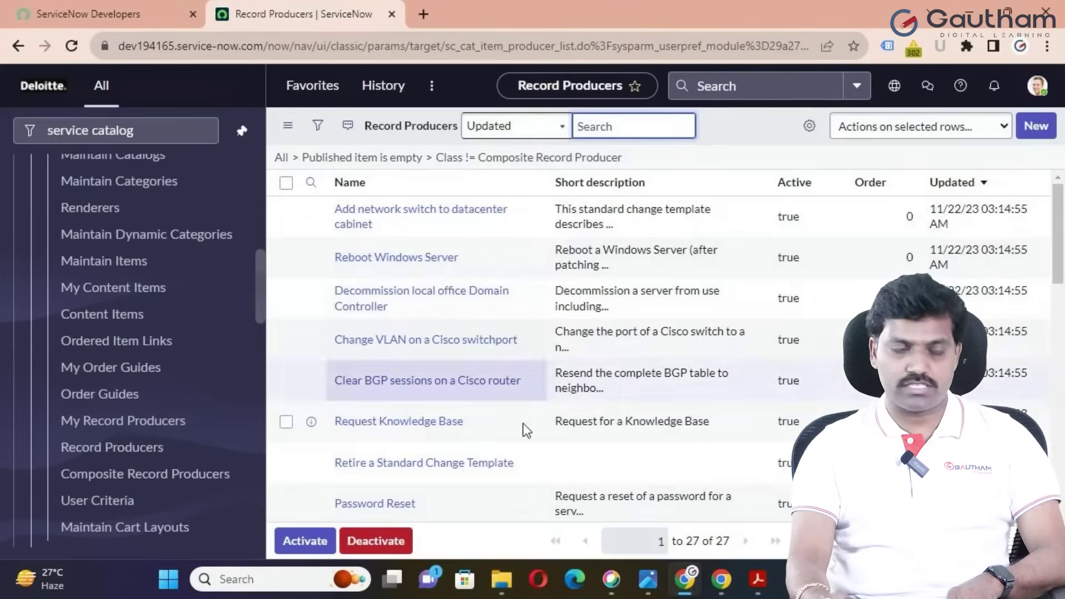
{"action": "left_click", "coordinate": [291, 49]}
{"action": "left_click_drag", "start_coordinate": [306, 45], "coordinate": [111, 47]}
{"action": "key", "text": "ctrl+c"}
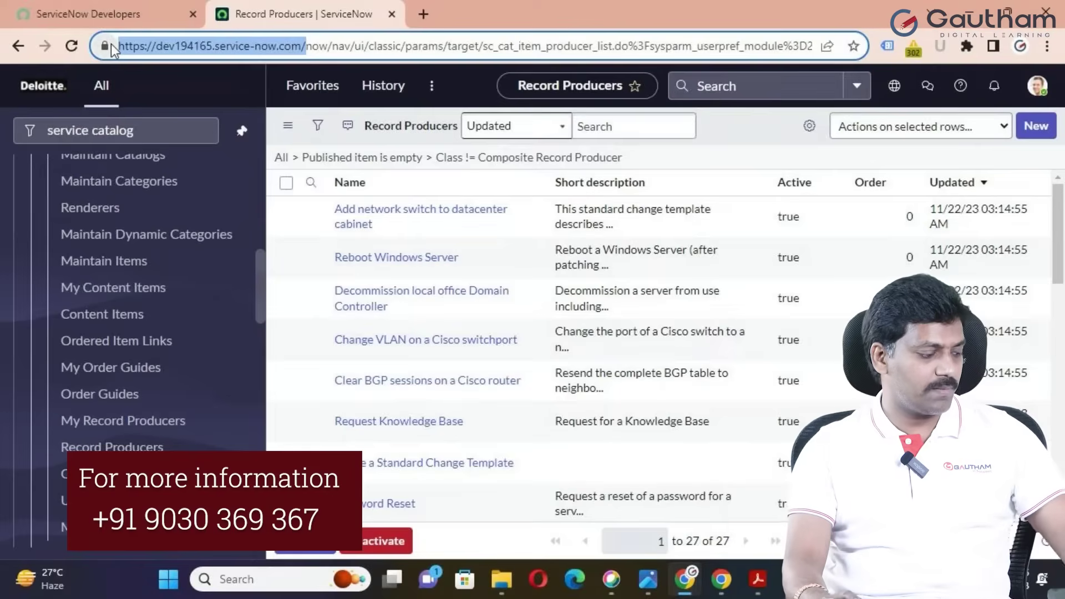
{"action": "left_click", "coordinate": [424, 13]}
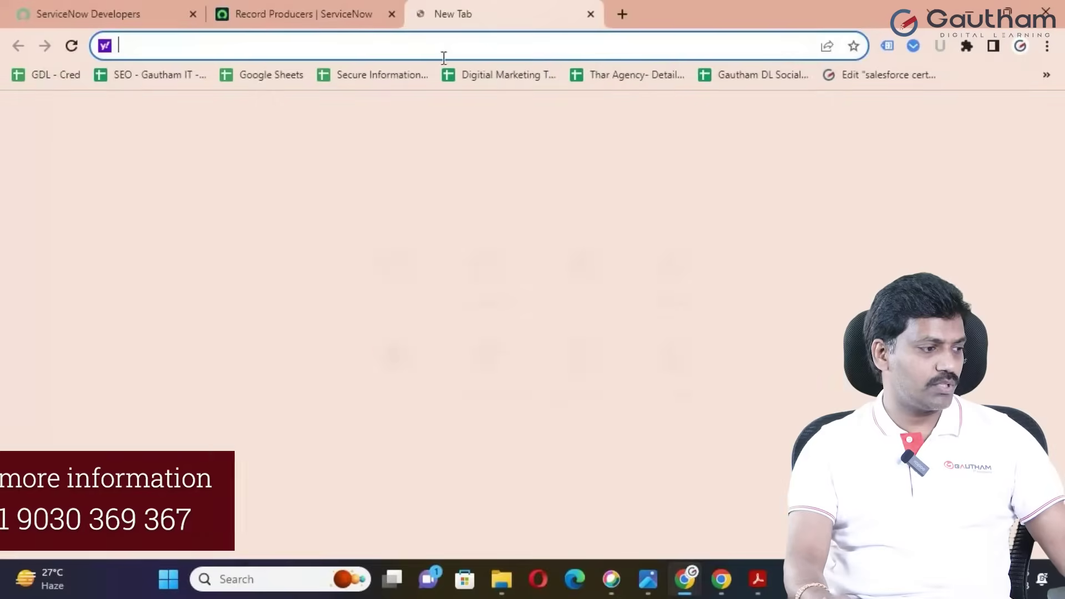
{"action": "key", "text": "ctrl+v"}
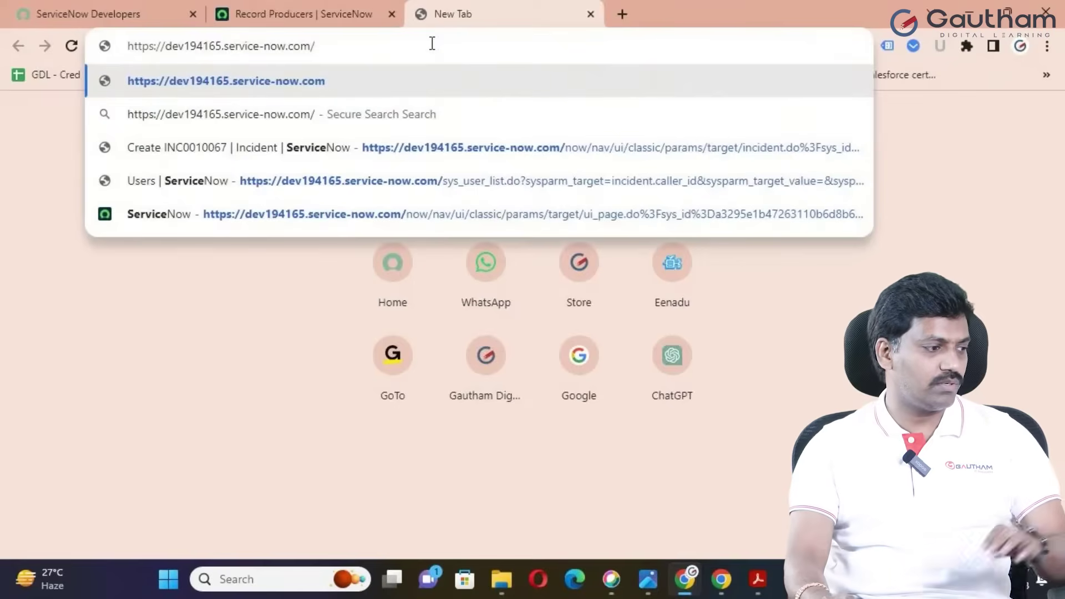
{"action": "type", "text": "p"}
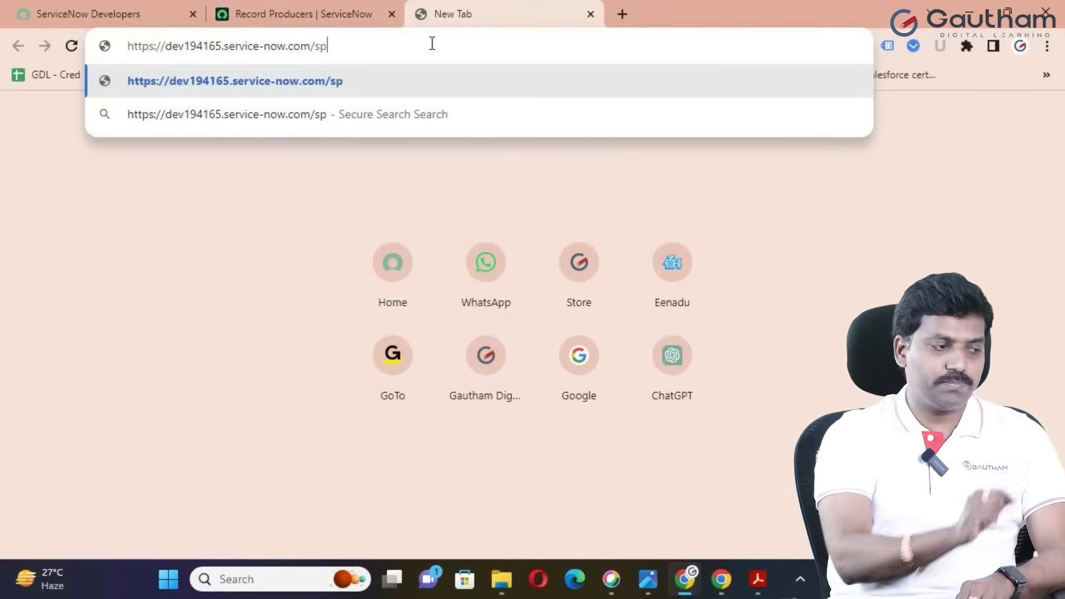
{"action": "key", "text": "Return"}
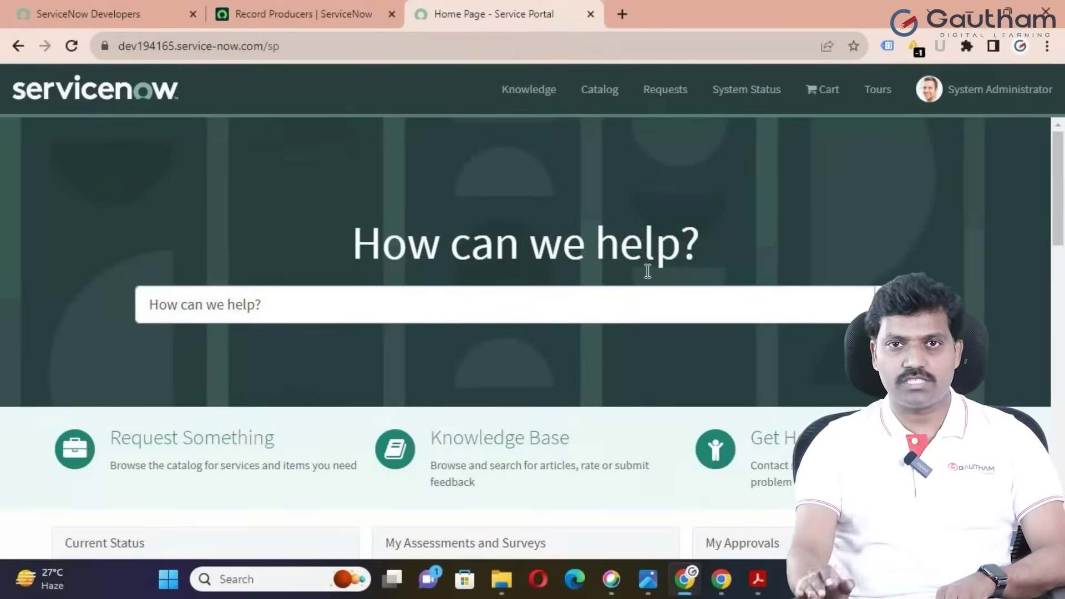
Step: Browse the Service Portal catalog by categories and open Parking Sticker Request in the "Can We Help You?" category
{"action": "left_click", "coordinate": [315, 18]}
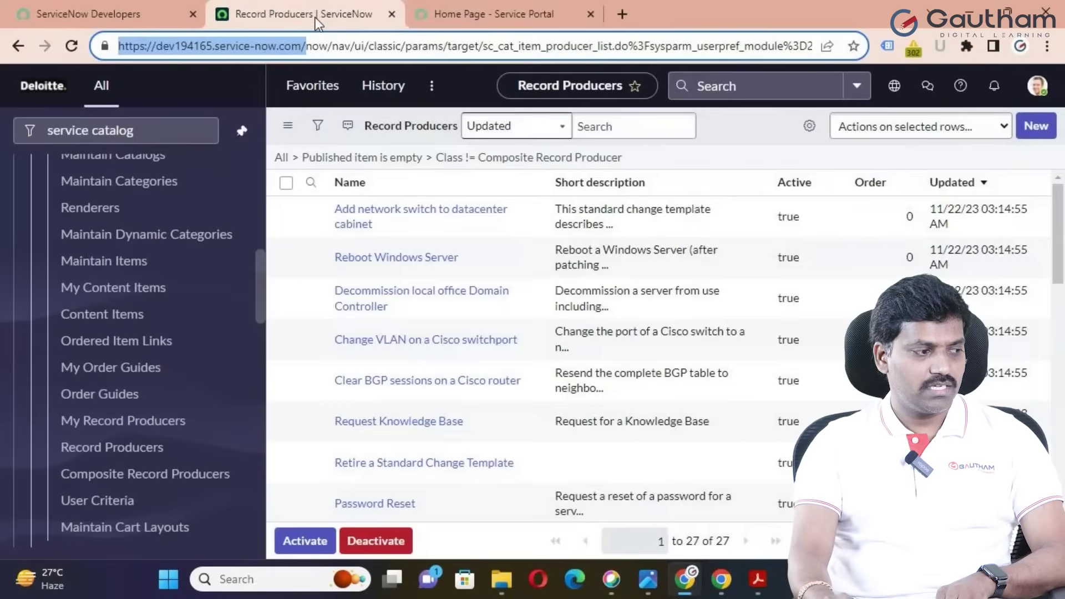
{"action": "key", "text": "ctrl+Tab"}
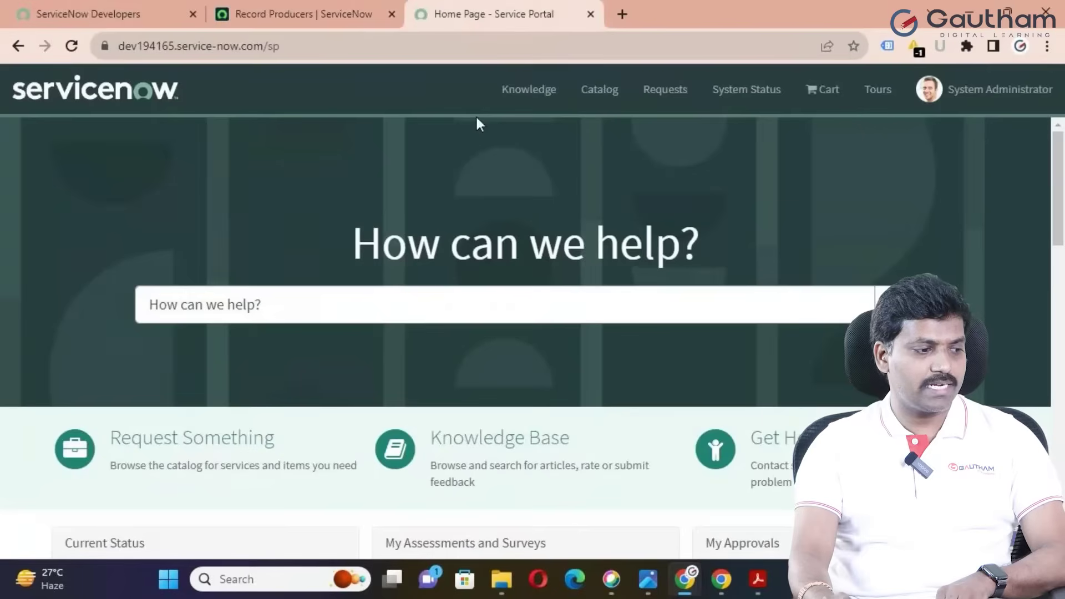
{"action": "left_click", "coordinate": [600, 89]}
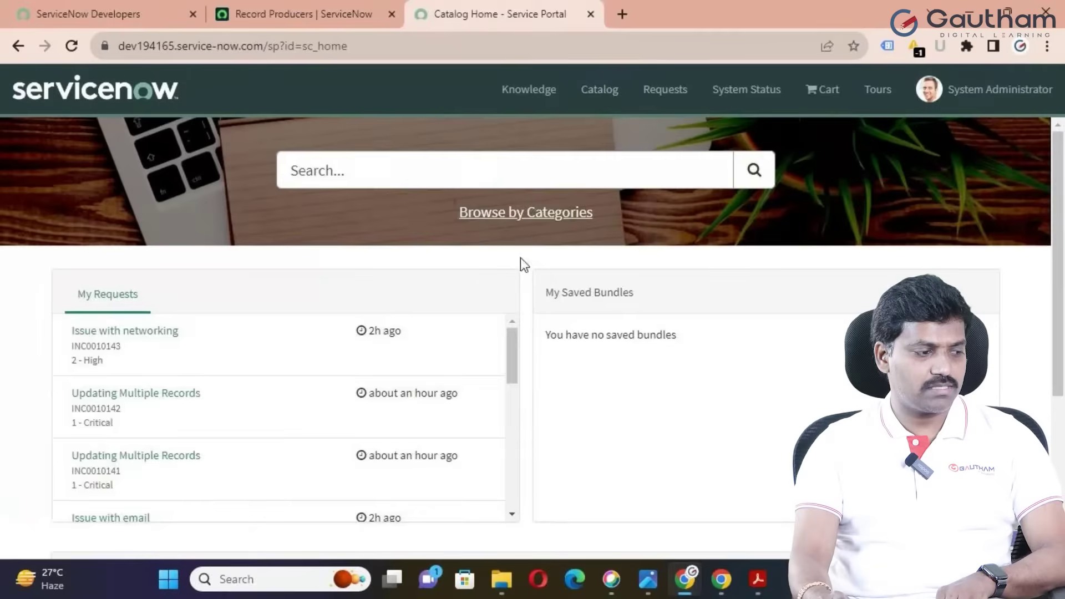
{"action": "left_click", "coordinate": [513, 216]}
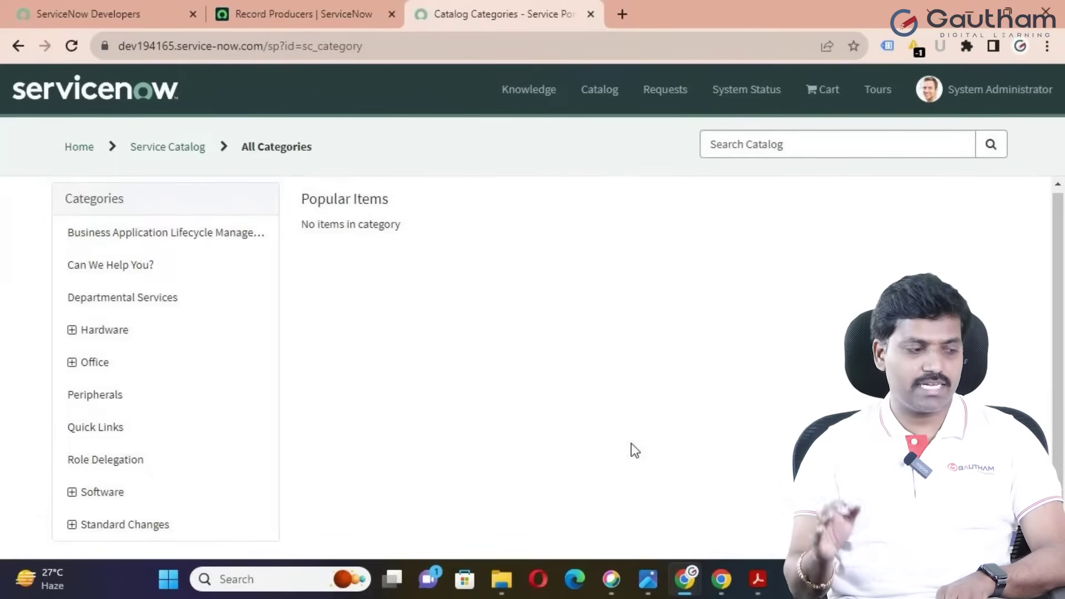
{"action": "left_click", "coordinate": [122, 268]}
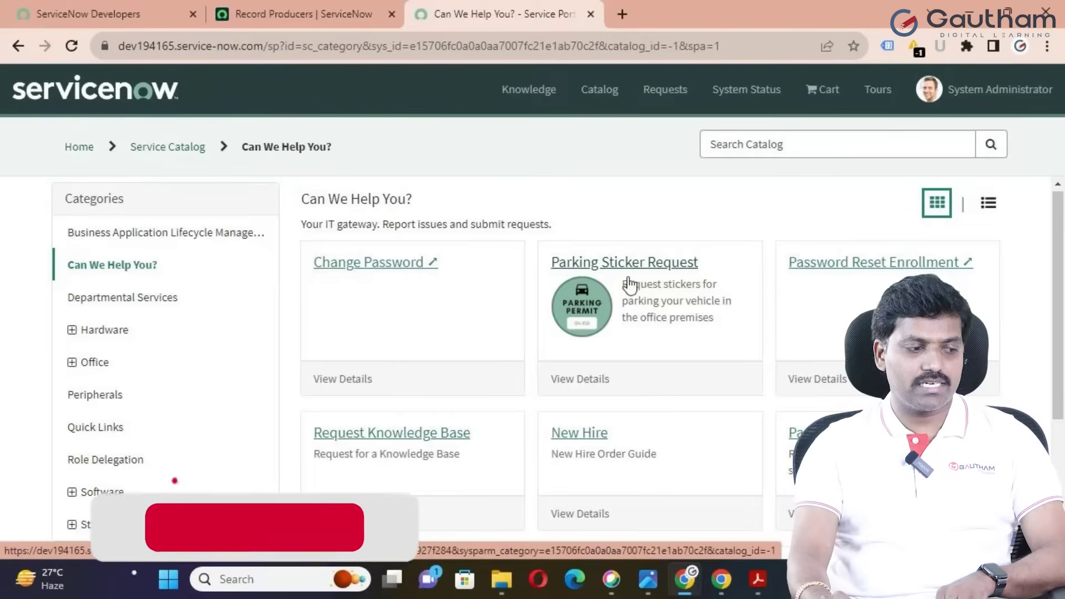
{"action": "left_click", "coordinate": [666, 295]}
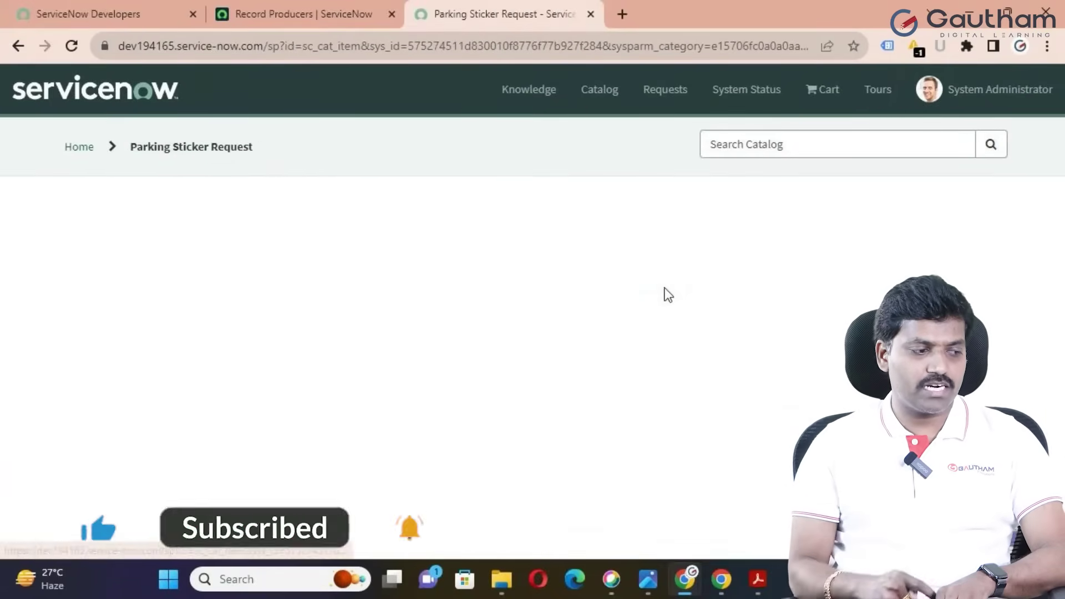
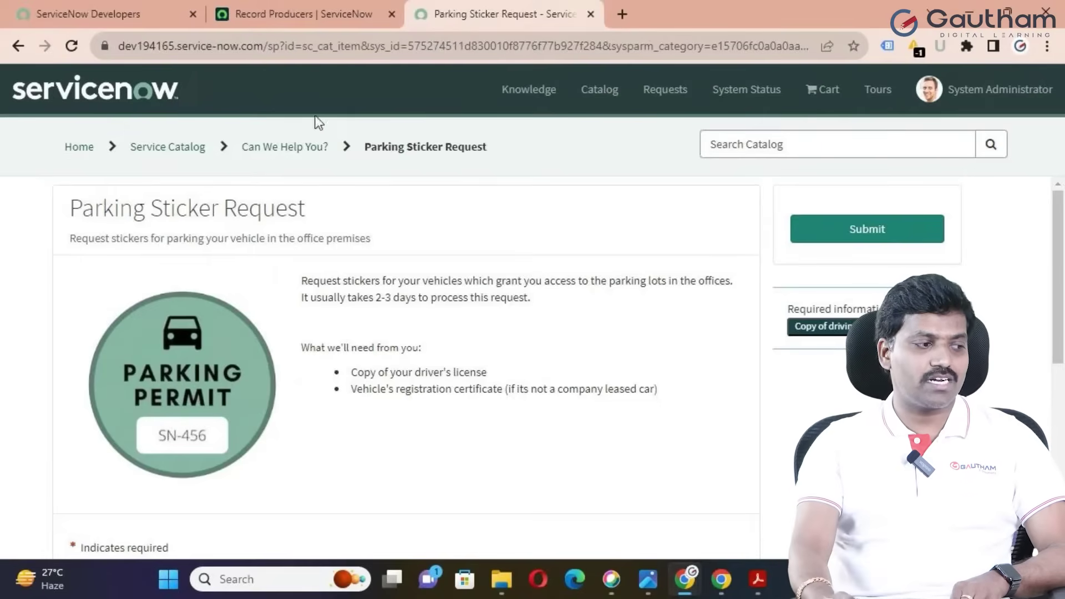
Step: Return to the browser tab with the Record Producers list and select the existing application navigator filter text for replacement
{"action": "left_click", "coordinate": [297, 15]}
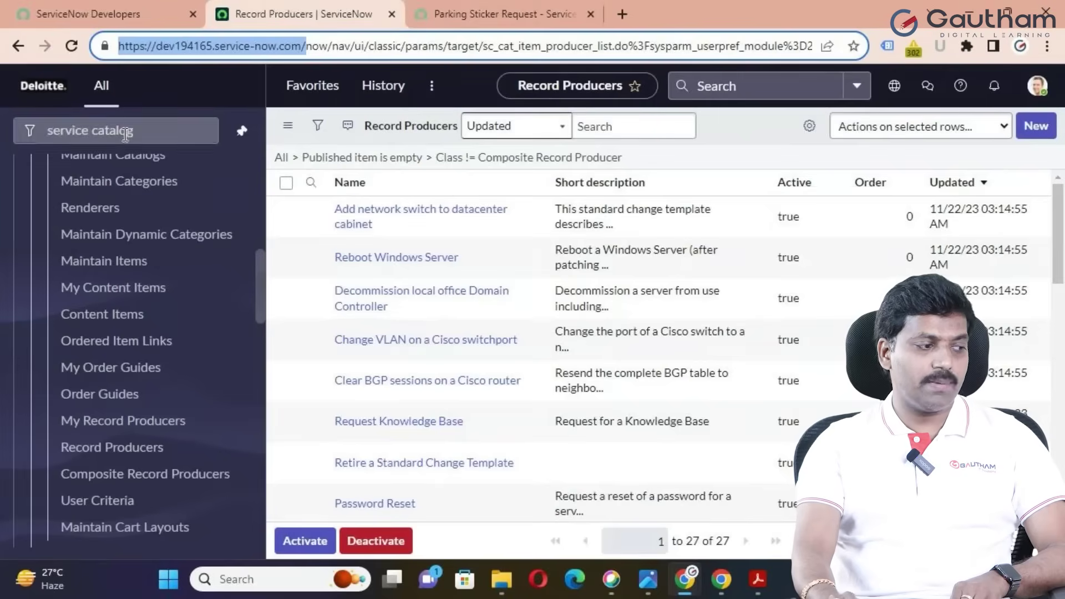
{"action": "scroll", "coordinate": [164, 138], "scroll_direction": "up", "scroll_amount": 5}
{"action": "left_click", "coordinate": [161, 135]}
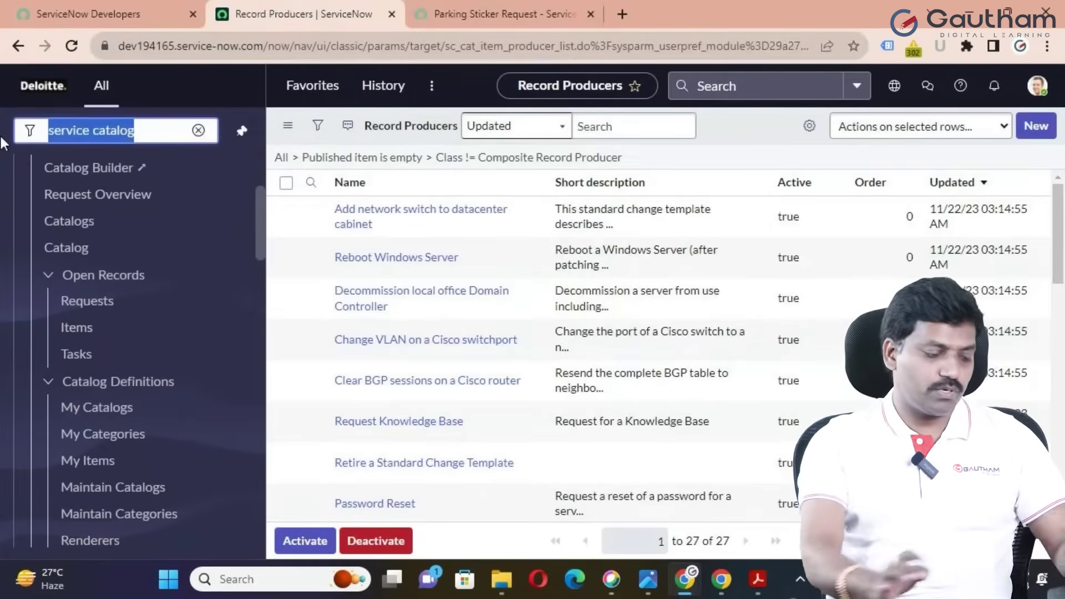
{"action": "type", "text": "ne"}
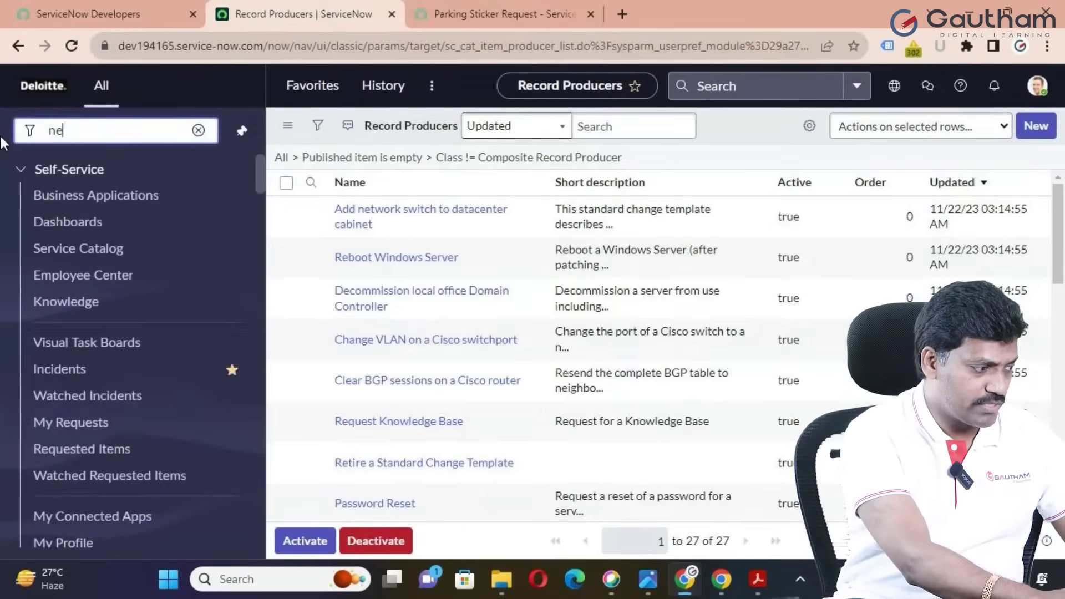
{"action": "type", "text": "w recor"}
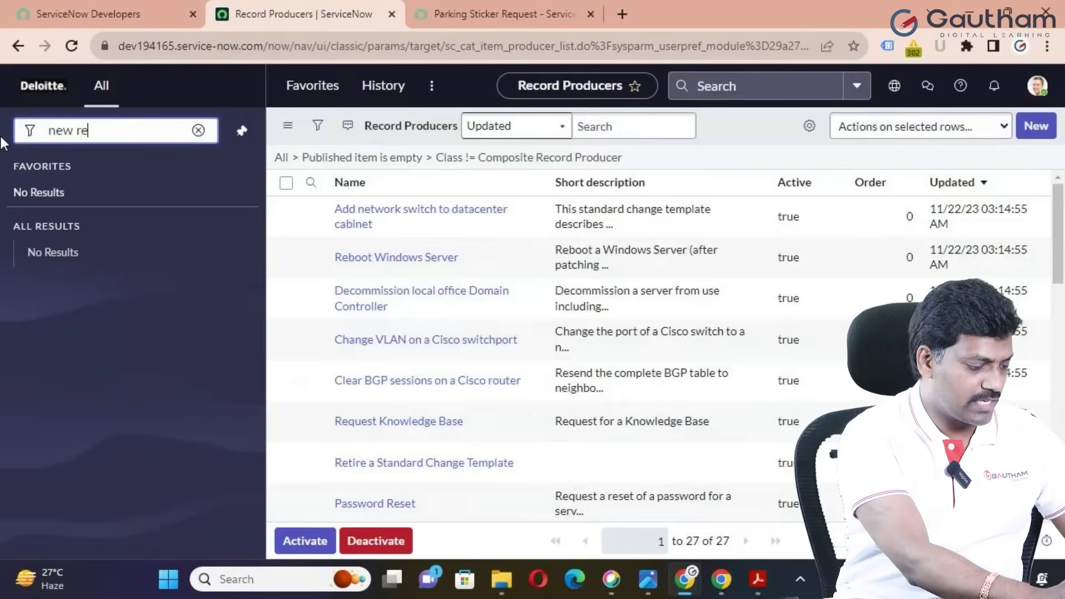
{"action": "key", "text": "BackSpace"}
{"action": "key", "text": "BackSpace"}
{"action": "key", "text": "BackSpace"}
{"action": "key", "text": "BackSpace"}
{"action": "key", "text": "BackSpace"}
{"action": "key", "text": "BackSpace"}
{"action": "key", "text": "BackSpace"}
{"action": "key", "text": "BackSpace"}
{"action": "key", "text": "BackSpace"}
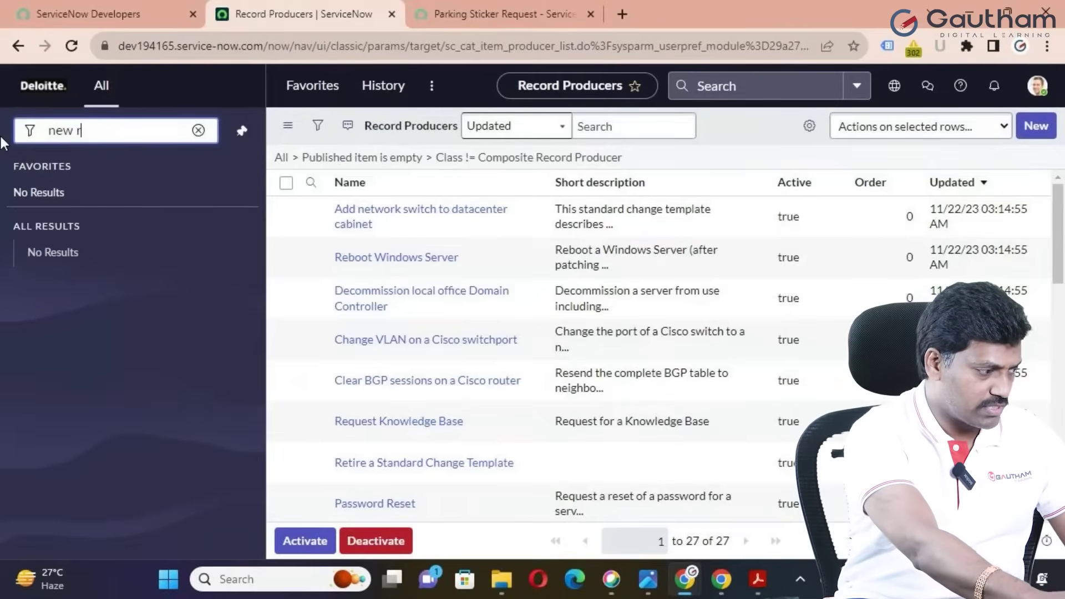
Step: Filter the application navigator for "record pro" and open Record Producers under Catalog Definitions
{"action": "type", "text": "re"}
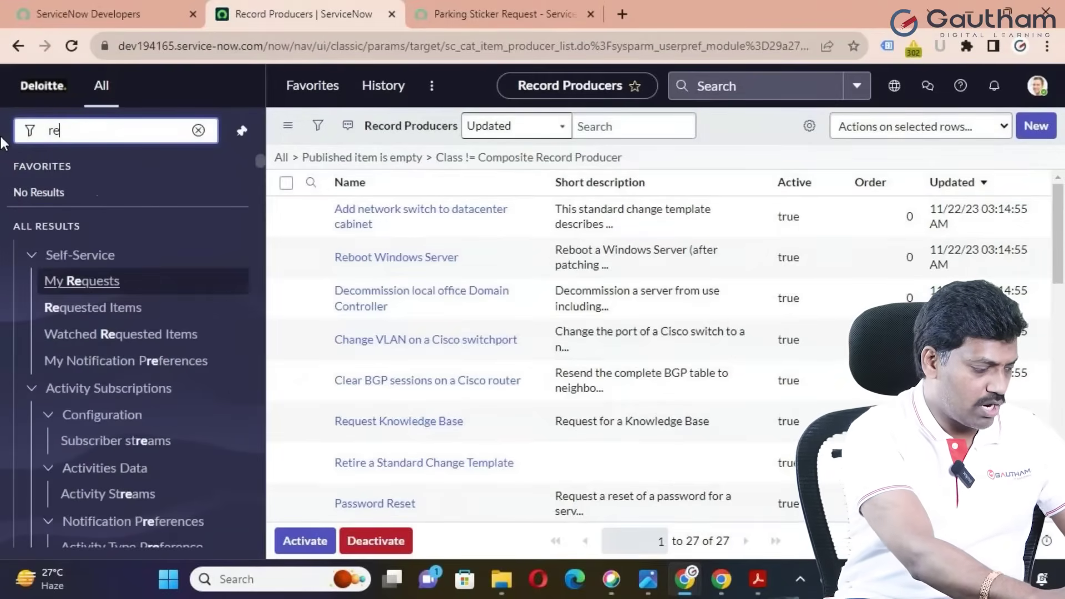
{"action": "type", "text": "cord pro"}
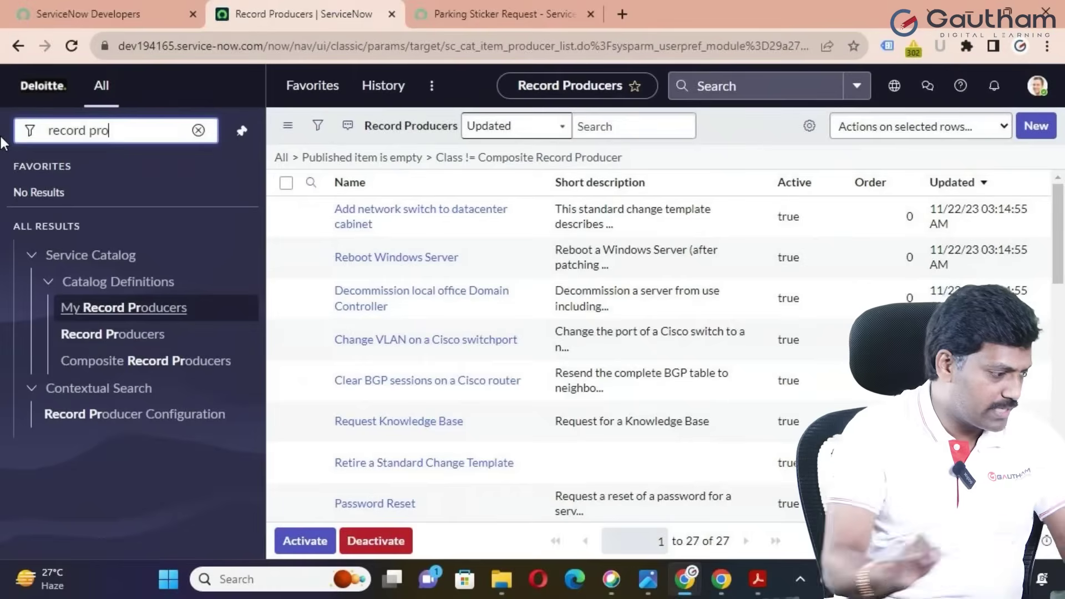
{"action": "left_click", "coordinate": [109, 336]}
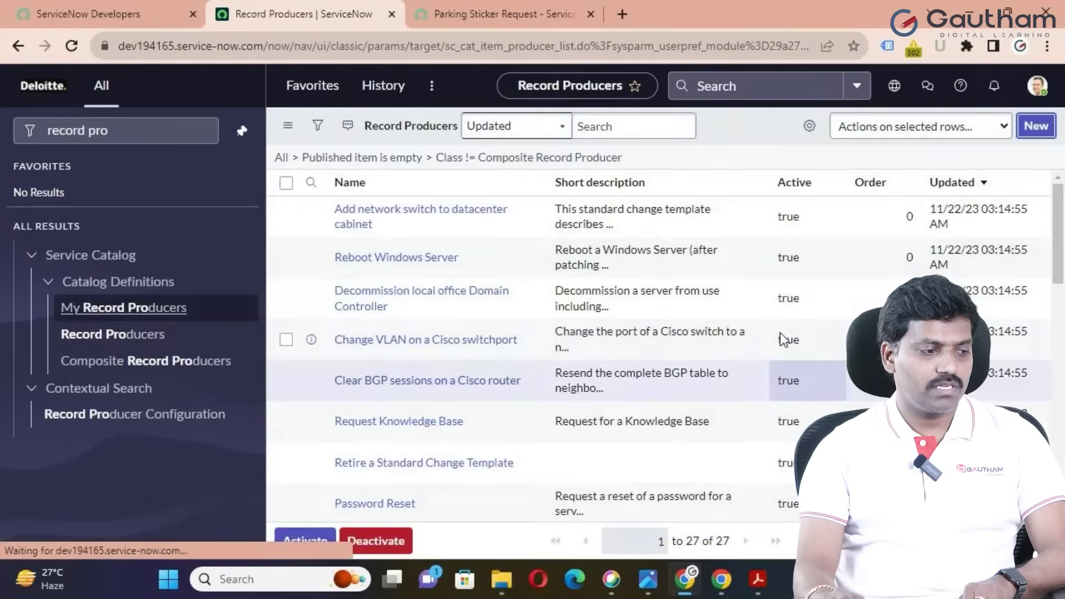
Step: Start a new record producer and name it "Insurance Claim Request"
{"action": "left_click", "coordinate": [470, 177]}
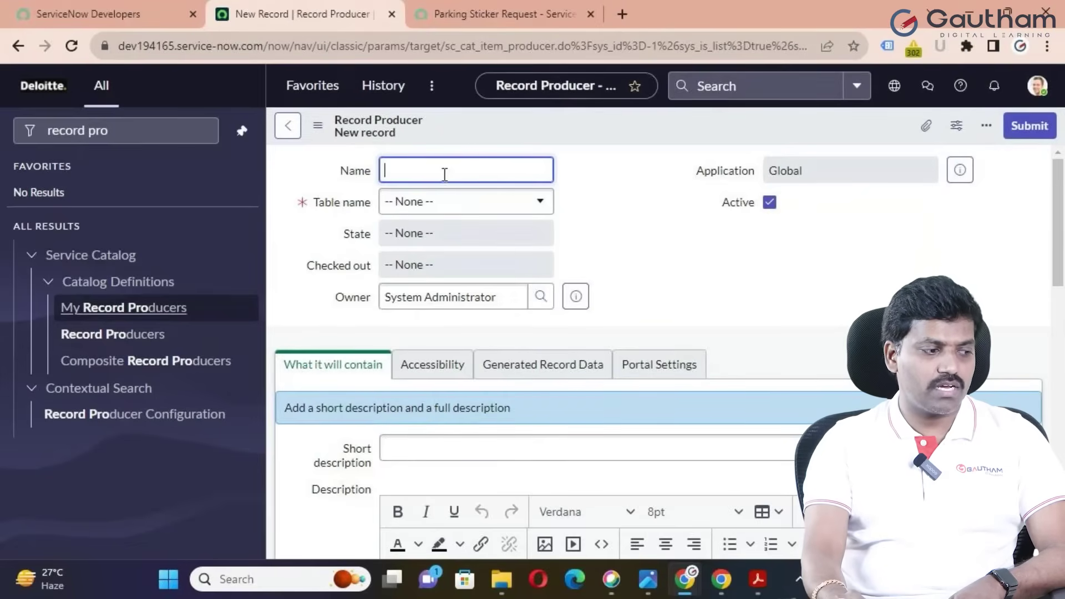
{"action": "type", "text": "Caim"}
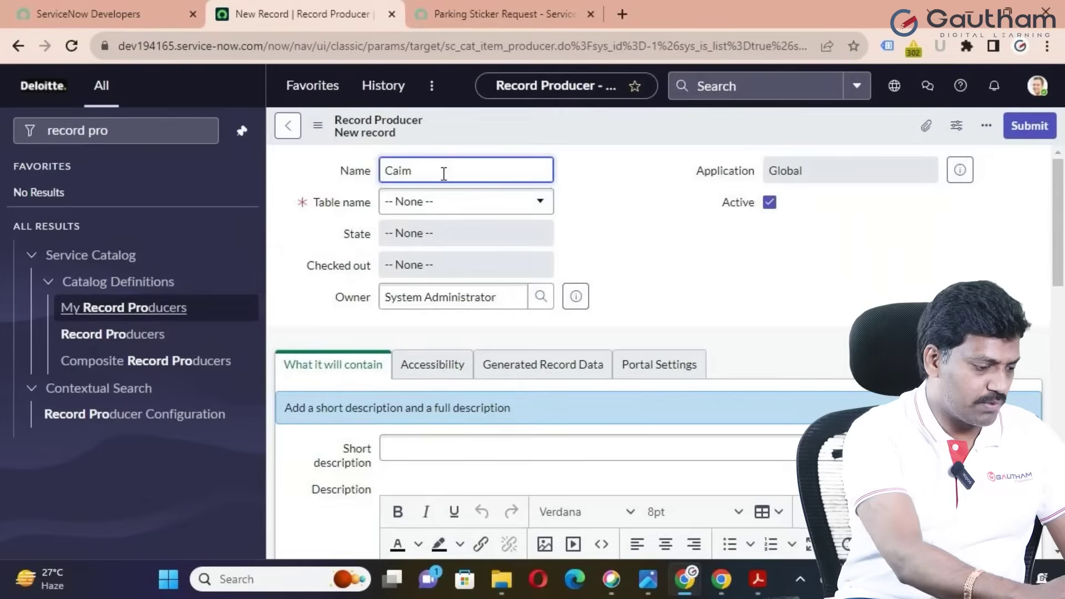
{"action": "key", "text": "BackSpace"}
{"action": "key", "text": "BackSpace"}
{"action": "type", "text": "Insurance C"}
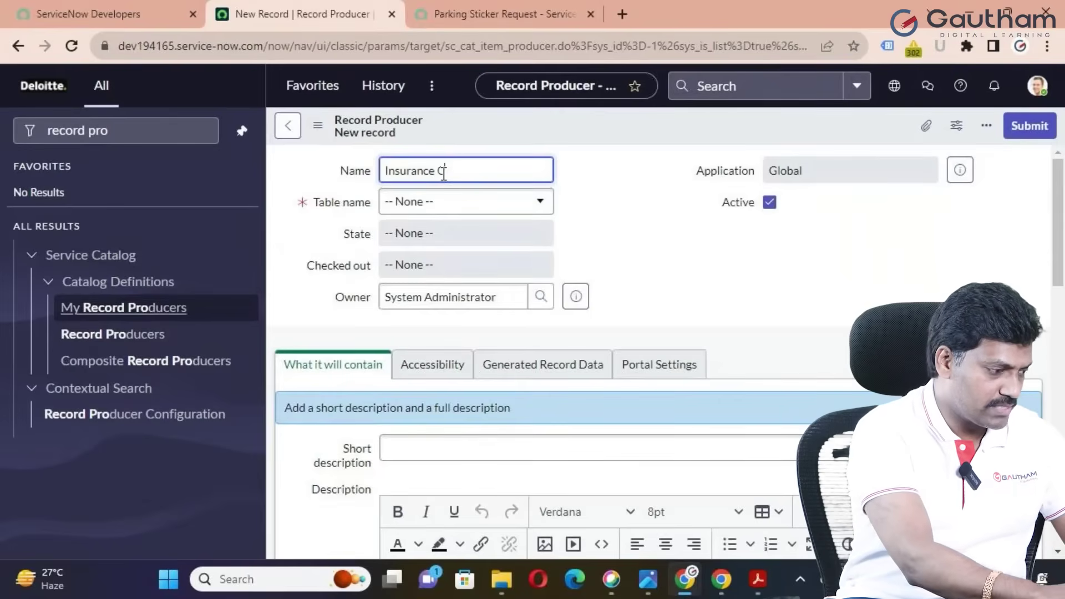
{"action": "type", "text": "laim Request"}
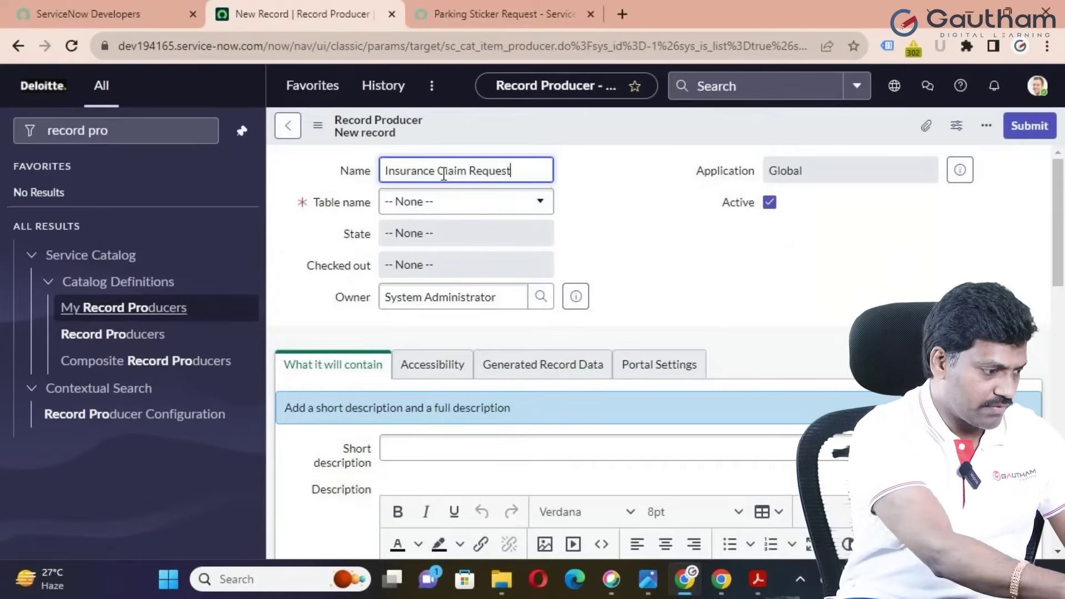
Step: Set the record producer's table name to Incident [incident]
{"action": "left_click", "coordinate": [472, 211]}
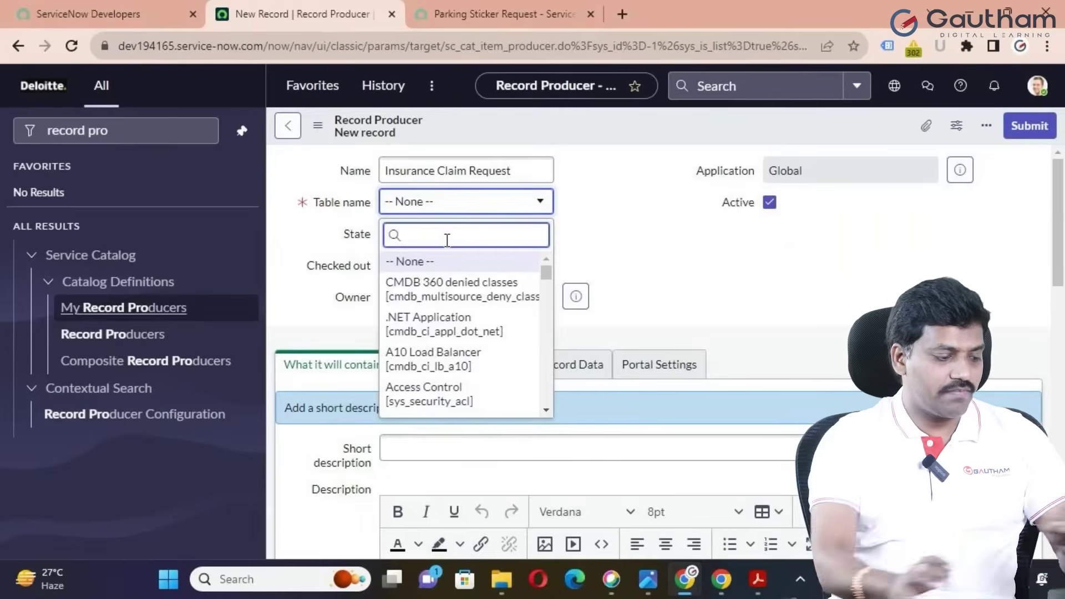
{"action": "type", "text": "incident"}
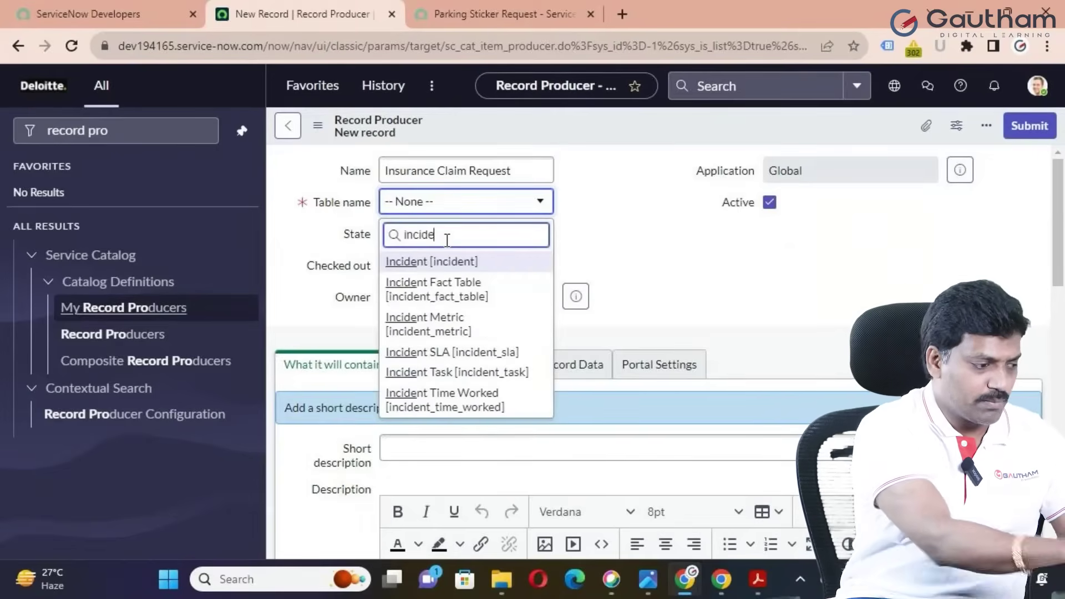
{"action": "left_click", "coordinate": [441, 263]}
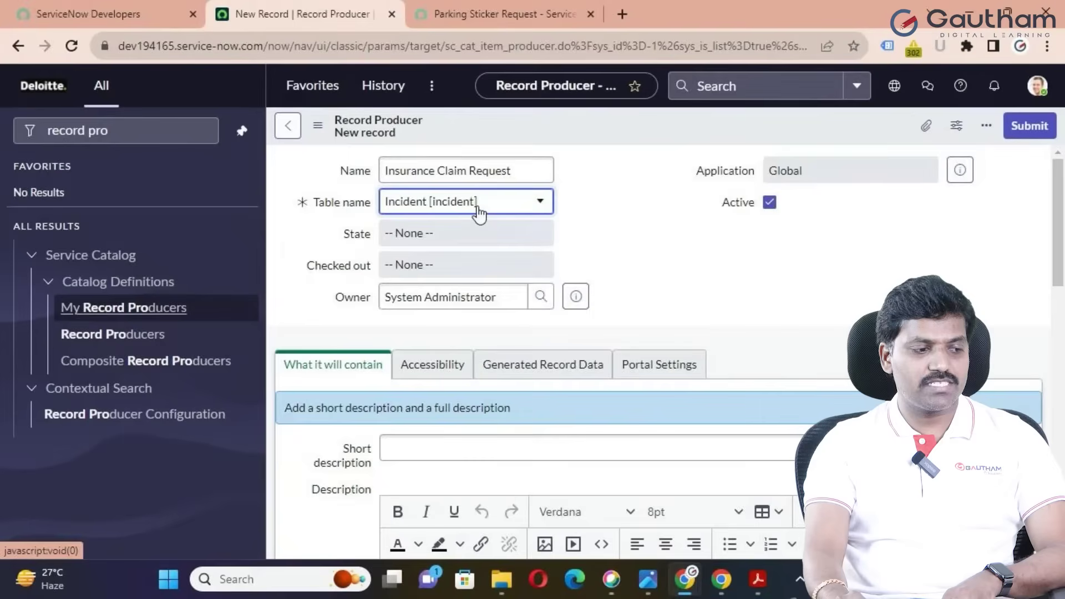
{"action": "scroll", "coordinate": [388, 248], "scroll_direction": "down", "scroll_amount": 1}
{"action": "scroll", "coordinate": [389, 247], "scroll_direction": "up", "scroll_amount": 1}
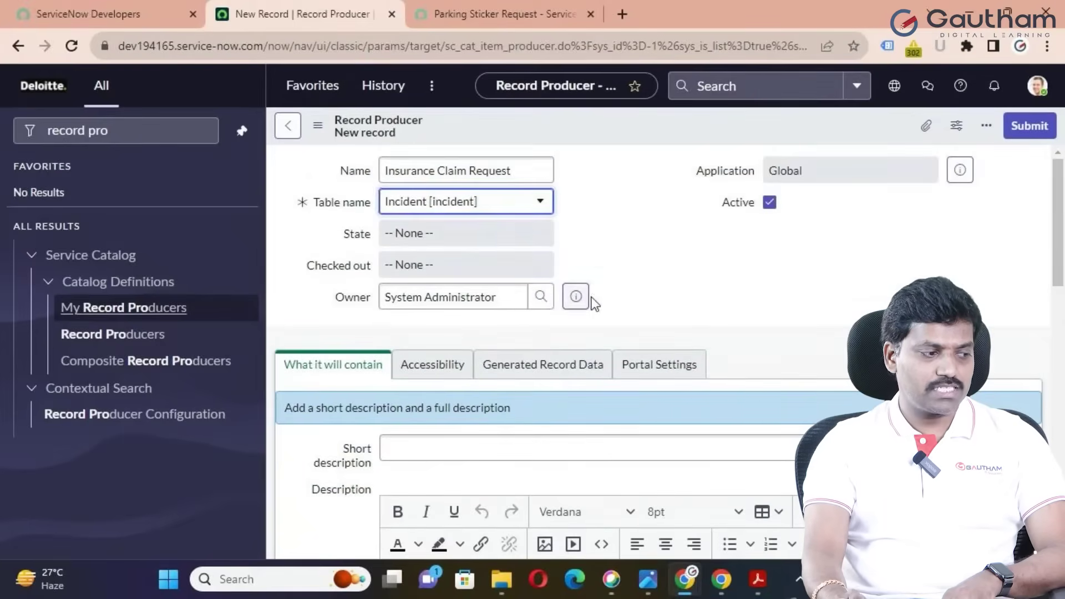
{"action": "left_click", "coordinate": [504, 305]}
{"action": "triple_click", "coordinate": [381, 303]}
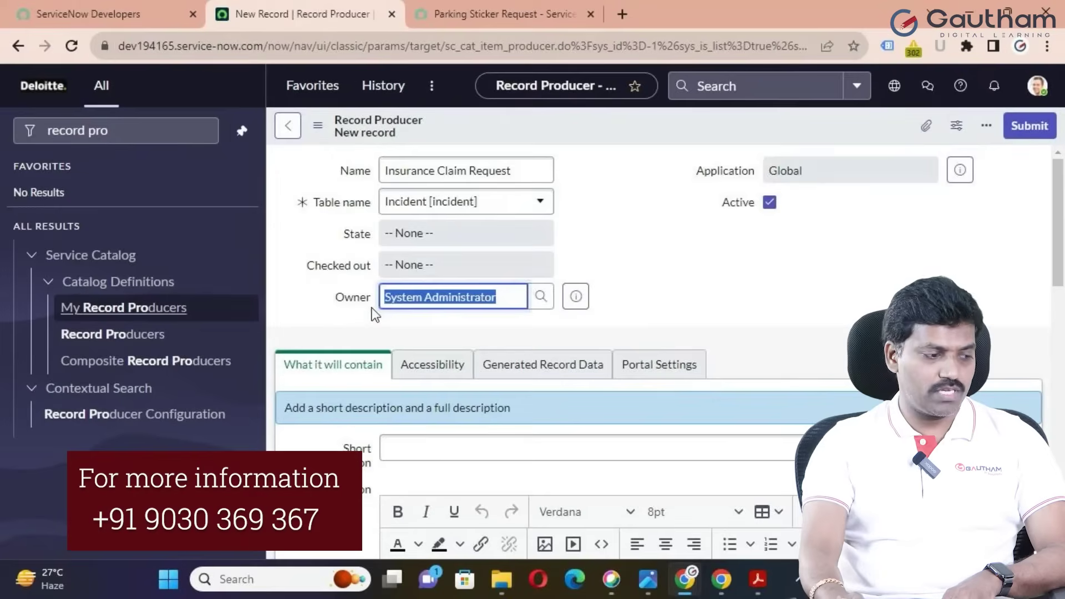
{"action": "scroll", "coordinate": [387, 338], "scroll_direction": "down", "scroll_amount": 2}
{"action": "left_click", "coordinate": [402, 366]}
{"action": "scroll", "coordinate": [469, 210], "scroll_direction": "up", "scroll_amount": 2}
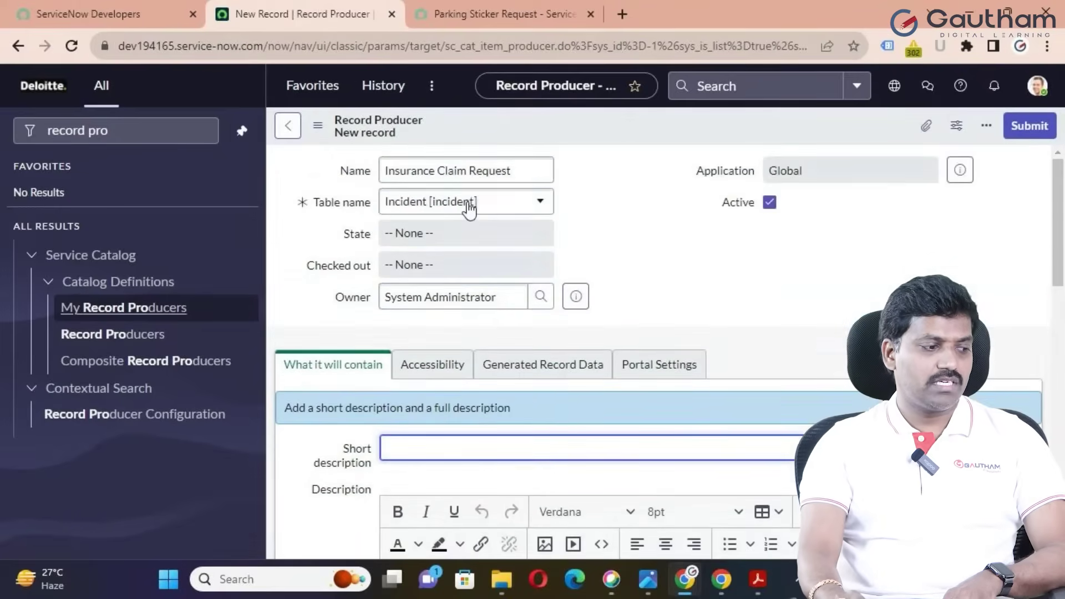
Step: Copy the name "Insurance Claim Request" into the record producer's short description
{"action": "left_click_drag", "start_coordinate": [509, 170], "coordinate": [302, 174]}
{"action": "key", "text": "ctrl+c"}
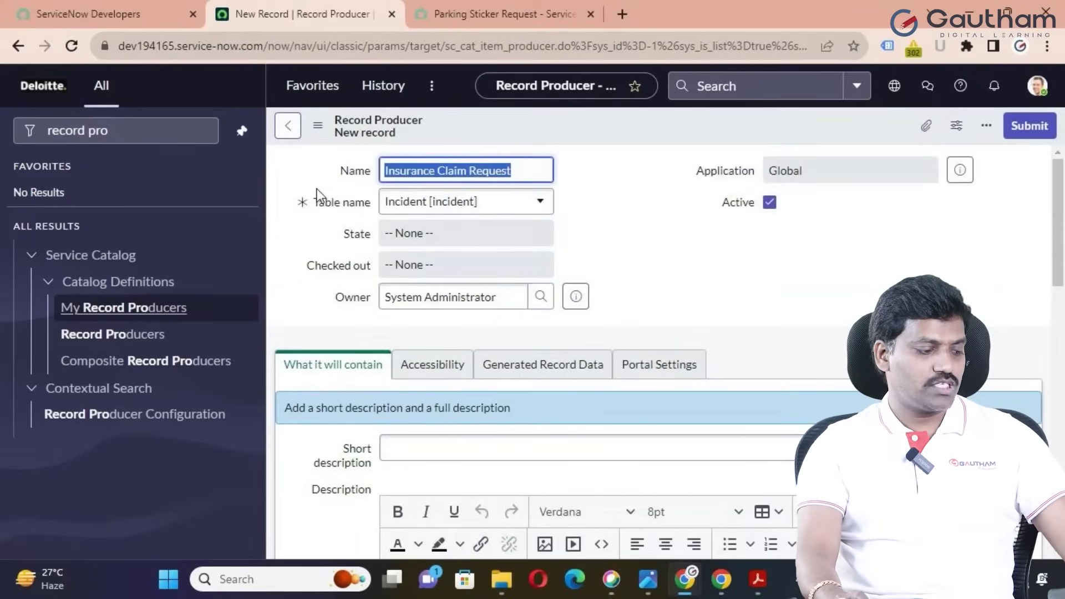
{"action": "left_click", "coordinate": [495, 450]}
{"action": "key", "text": "ctrl+v"}
{"action": "scroll", "coordinate": [537, 537], "scroll_direction": "down", "scroll_amount": 3}
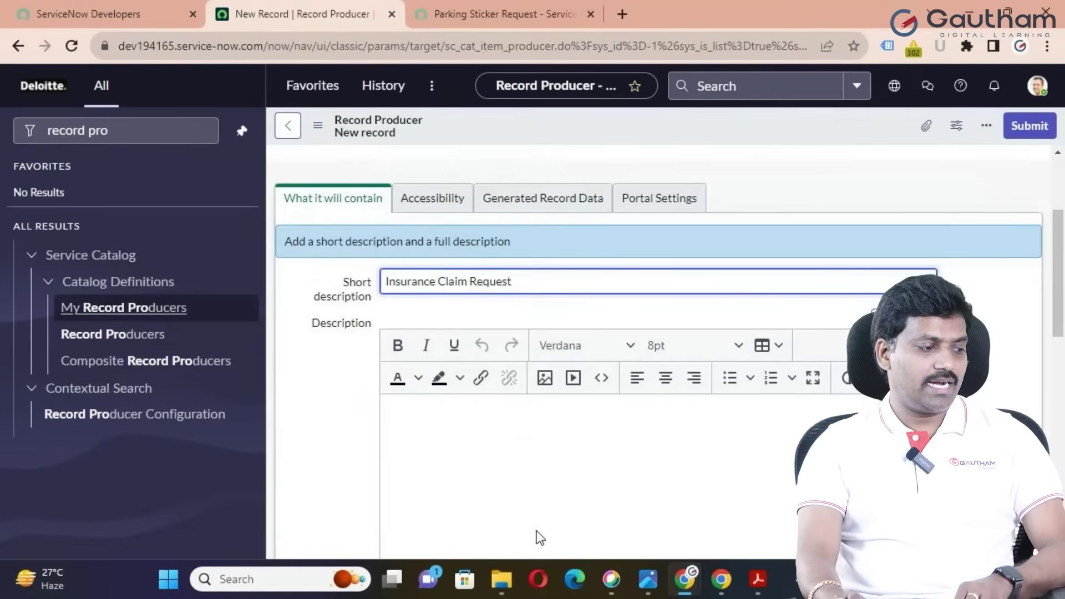
Step: Enter "Insurance" as the Meta search tag of the record producer
{"action": "scroll", "coordinate": [460, 447], "scroll_direction": "down", "scroll_amount": 5}
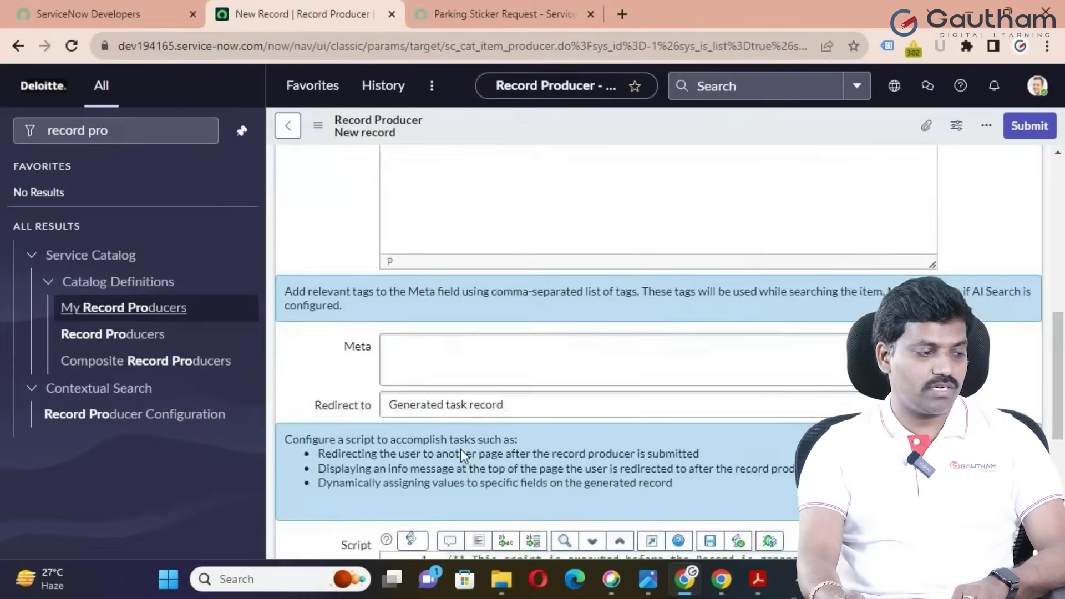
{"action": "left_click", "coordinate": [452, 361]}
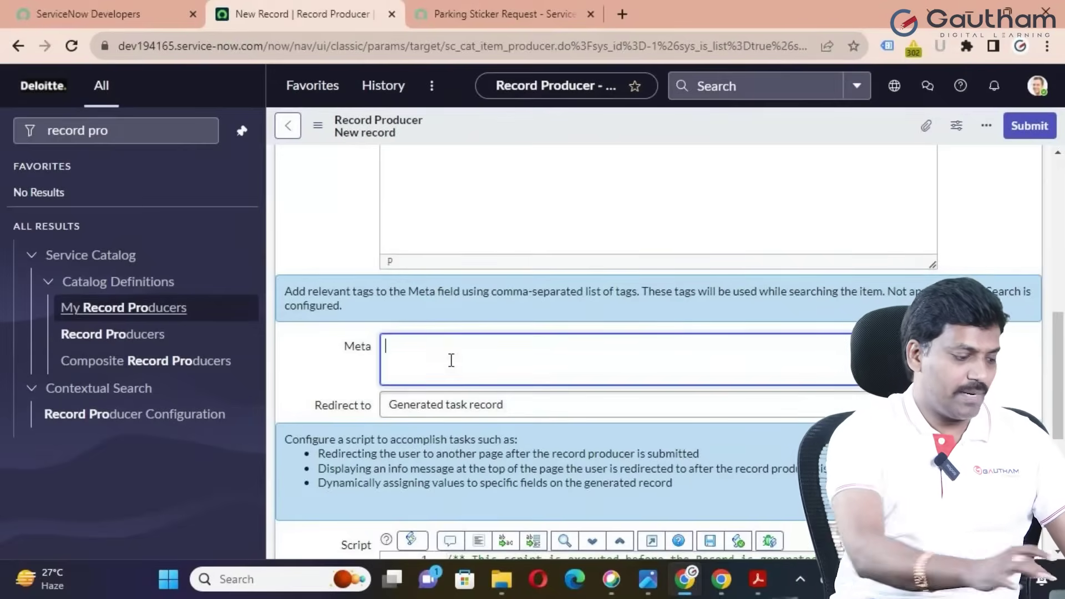
{"action": "type", "text": "Insurance"}
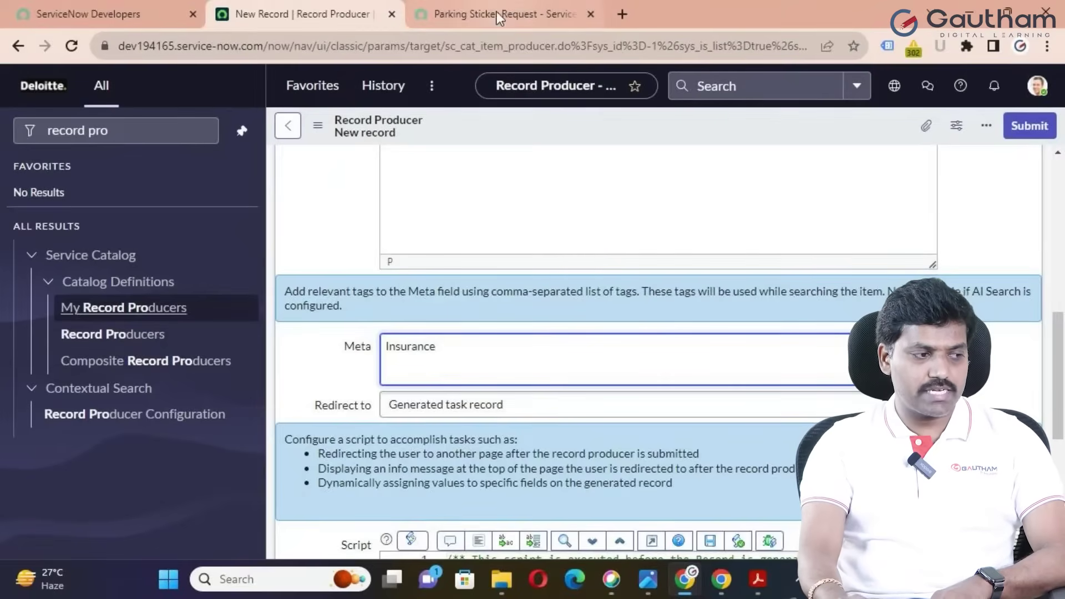
{"action": "scroll", "coordinate": [448, 308], "scroll_direction": "up", "scroll_amount": 10}
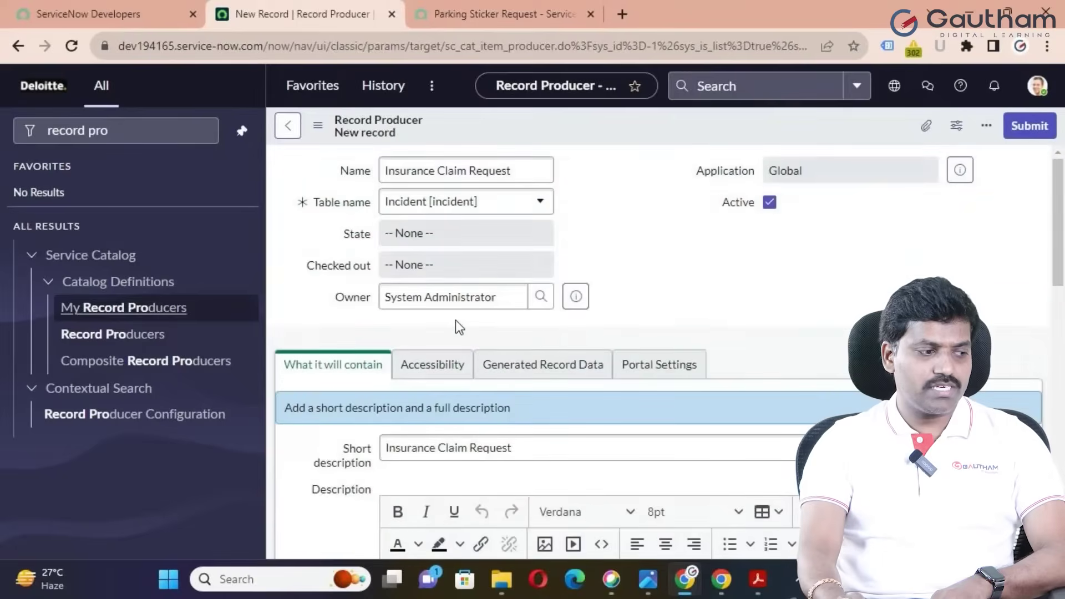
{"action": "left_click", "coordinate": [497, 176]}
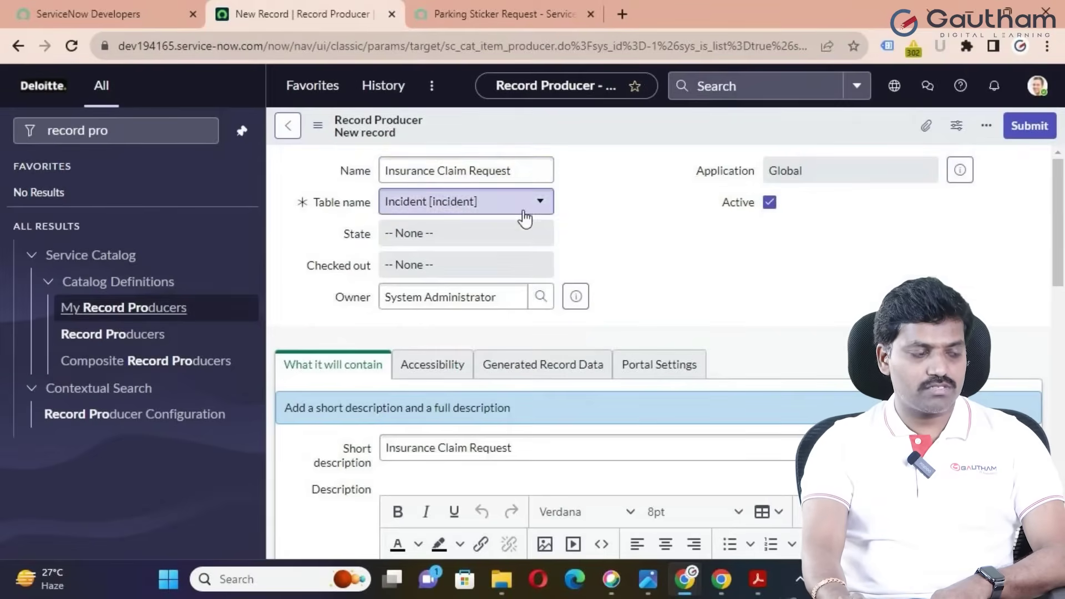
{"action": "scroll", "coordinate": [534, 233], "scroll_direction": "down", "scroll_amount": 10}
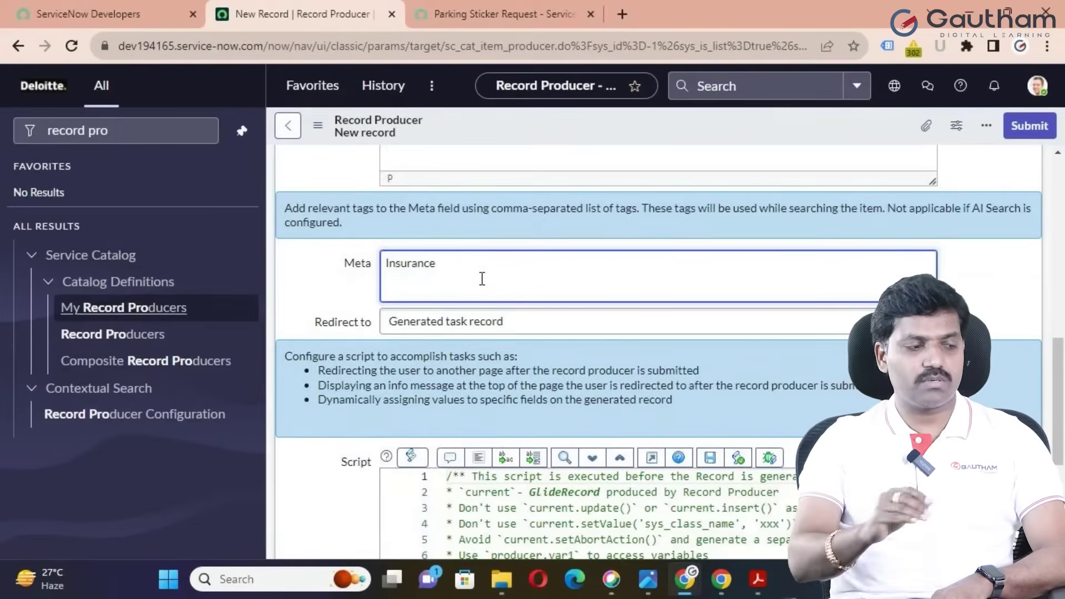
{"action": "scroll", "coordinate": [473, 280], "scroll_direction": "up", "scroll_amount": 2}
{"action": "scroll", "coordinate": [469, 295], "scroll_direction": "down", "scroll_amount": 2}
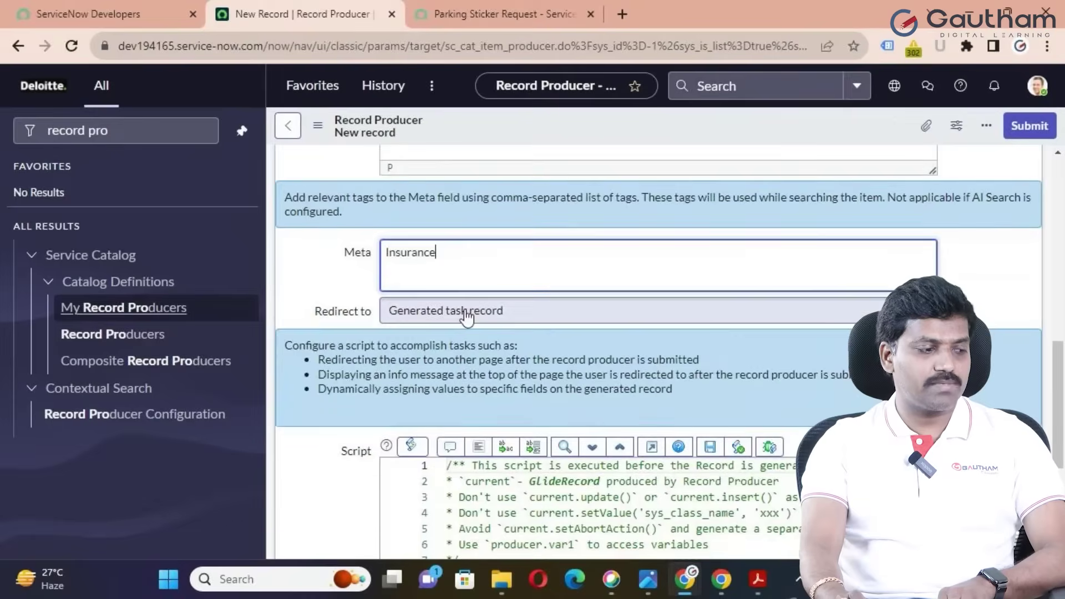
Step: Assign the record producer to the Service Catalog in its Accessibility settings and lock the Catalogs list
{"action": "scroll", "coordinate": [466, 302], "scroll_direction": "up", "scroll_amount": 10}
{"action": "left_click", "coordinate": [433, 364]}
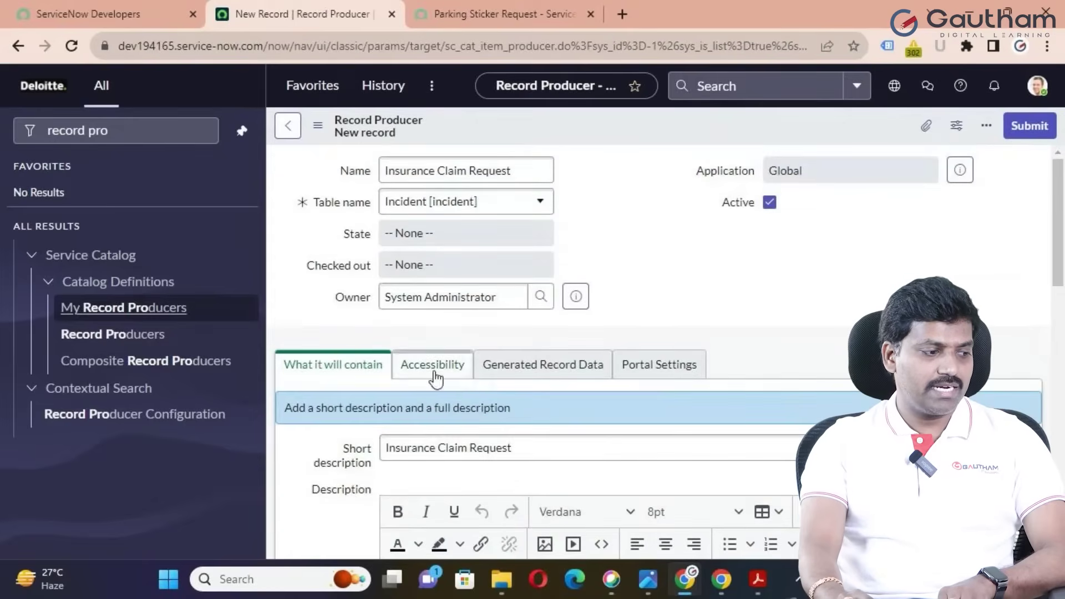
{"action": "scroll", "coordinate": [595, 468], "scroll_direction": "down", "scroll_amount": 2}
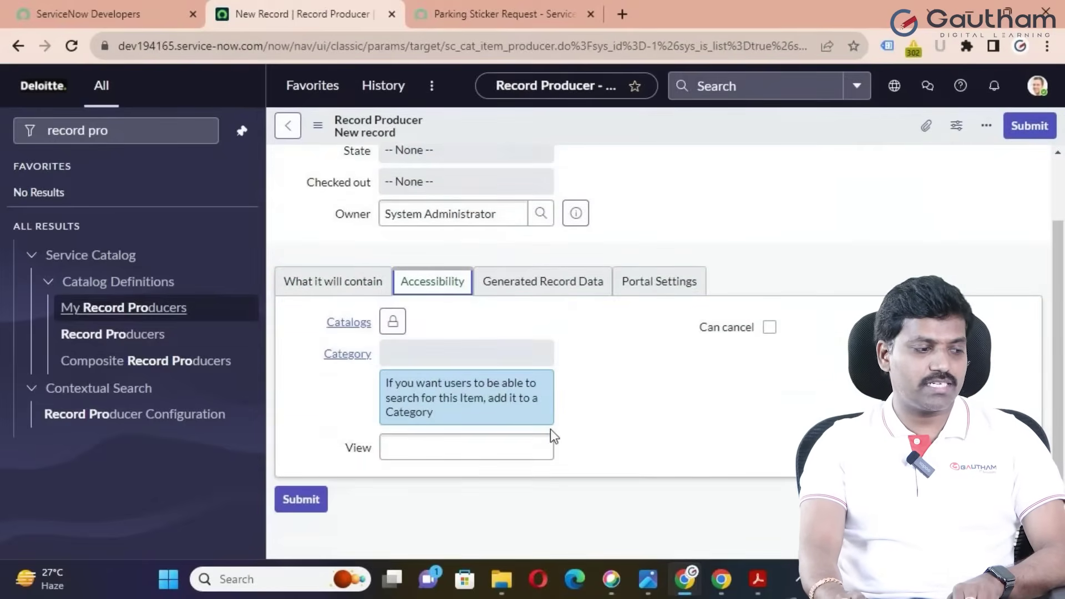
{"action": "left_click", "coordinate": [392, 321]}
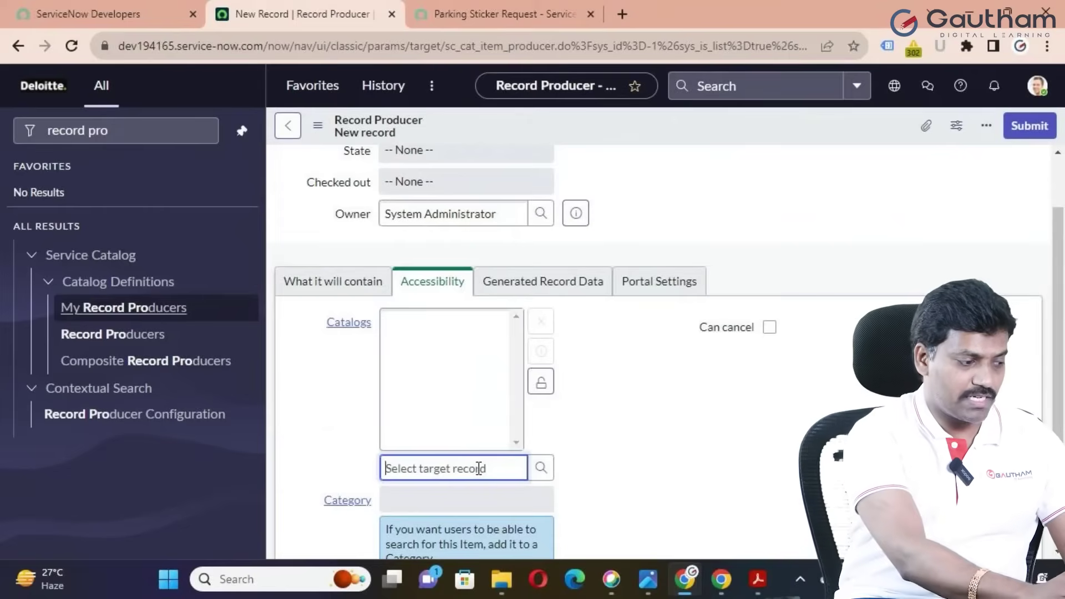
{"action": "type", "text": "serv"}
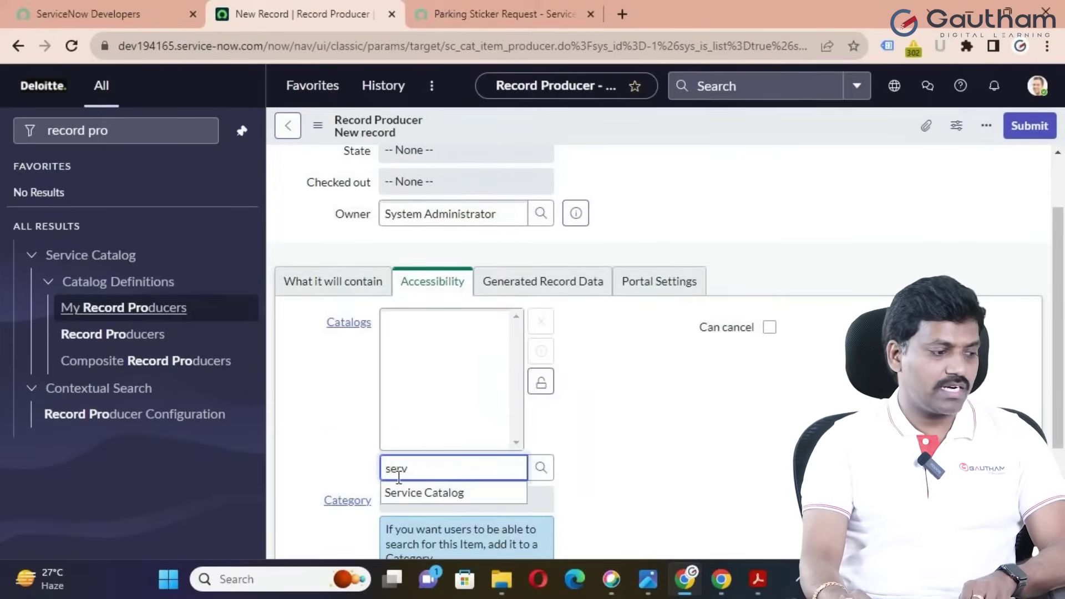
{"action": "key", "text": "Return"}
{"action": "left_click", "coordinate": [541, 382]}
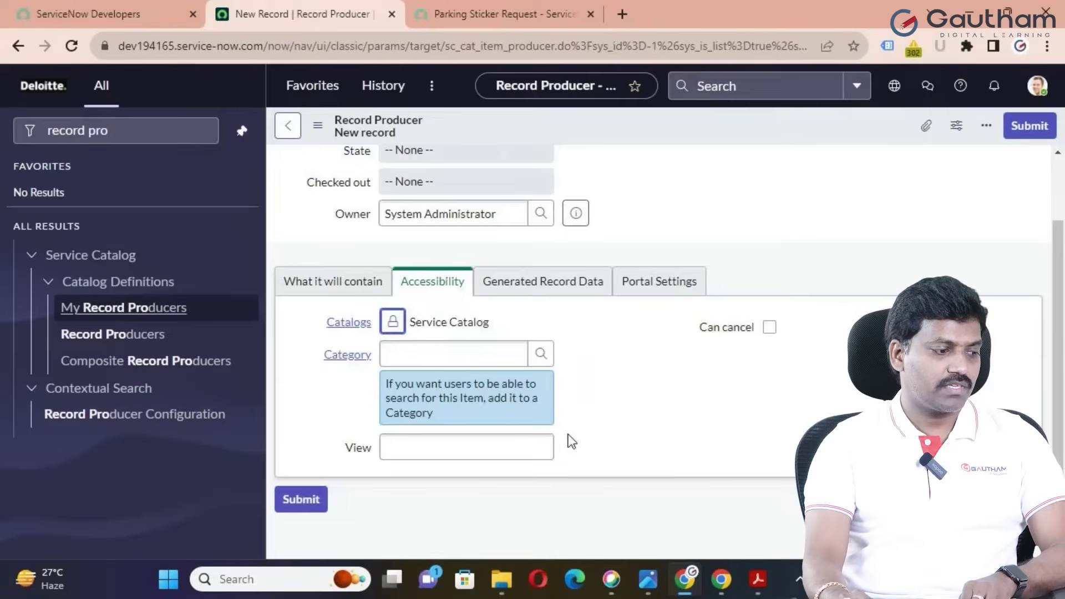
Step: Set the record producer's category to "Can We Help You?" and move to the View field
{"action": "left_click", "coordinate": [425, 355]}
{"action": "type", "text": "can we"}
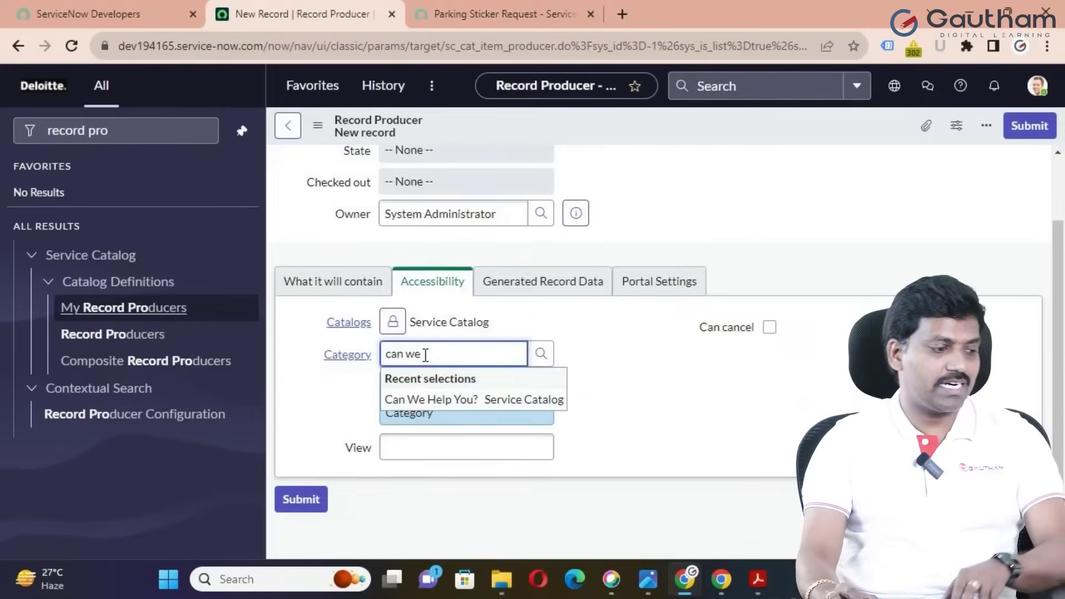
{"action": "left_click", "coordinate": [418, 400]}
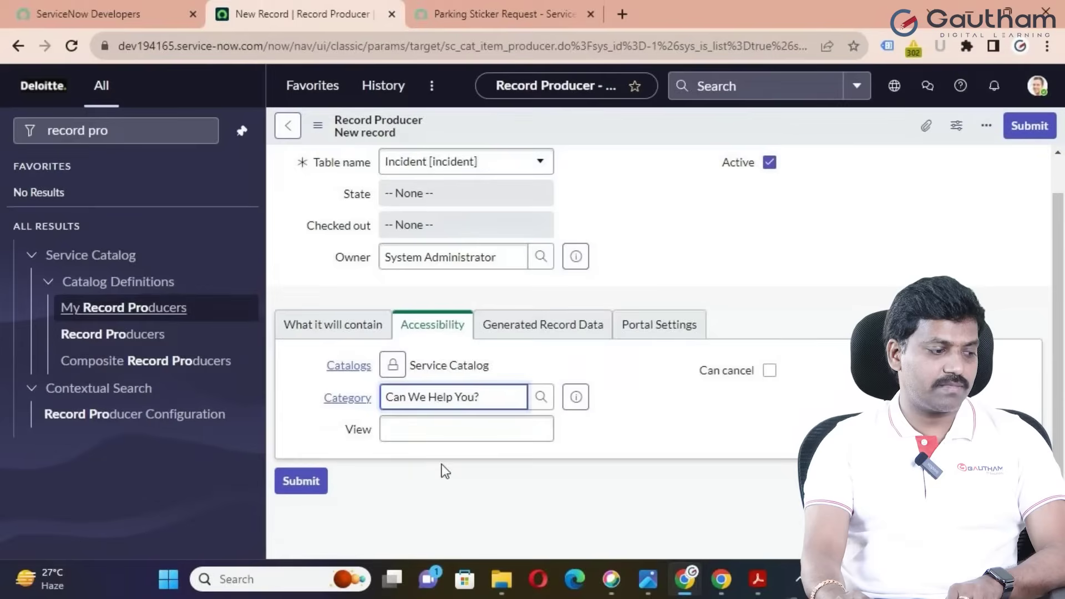
{"action": "left_click", "coordinate": [425, 438]}
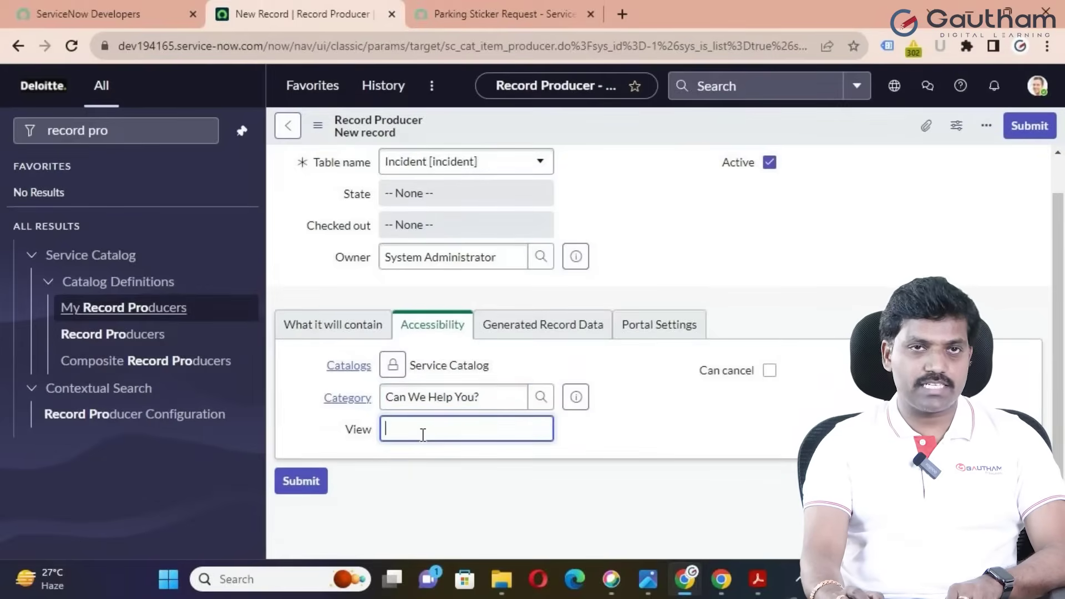
Step: Enable the Can cancel option for the record producer and submit the new record
{"action": "left_click", "coordinate": [741, 401]}
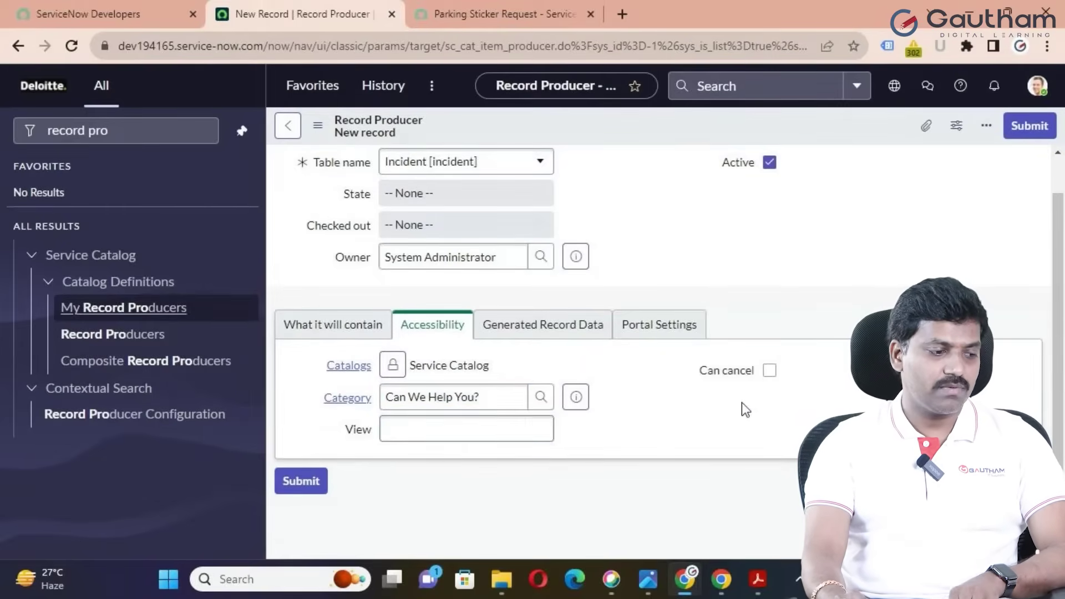
{"action": "left_click", "coordinate": [769, 370]}
{"action": "scroll", "coordinate": [766, 388], "scroll_direction": "up", "scroll_amount": 1}
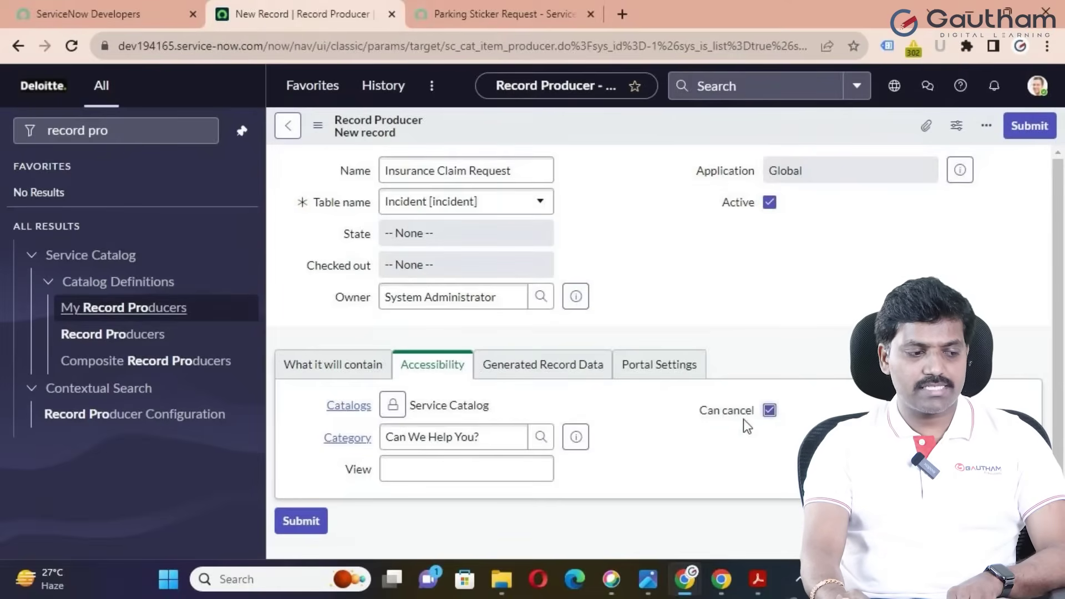
{"action": "left_click", "coordinate": [540, 369]}
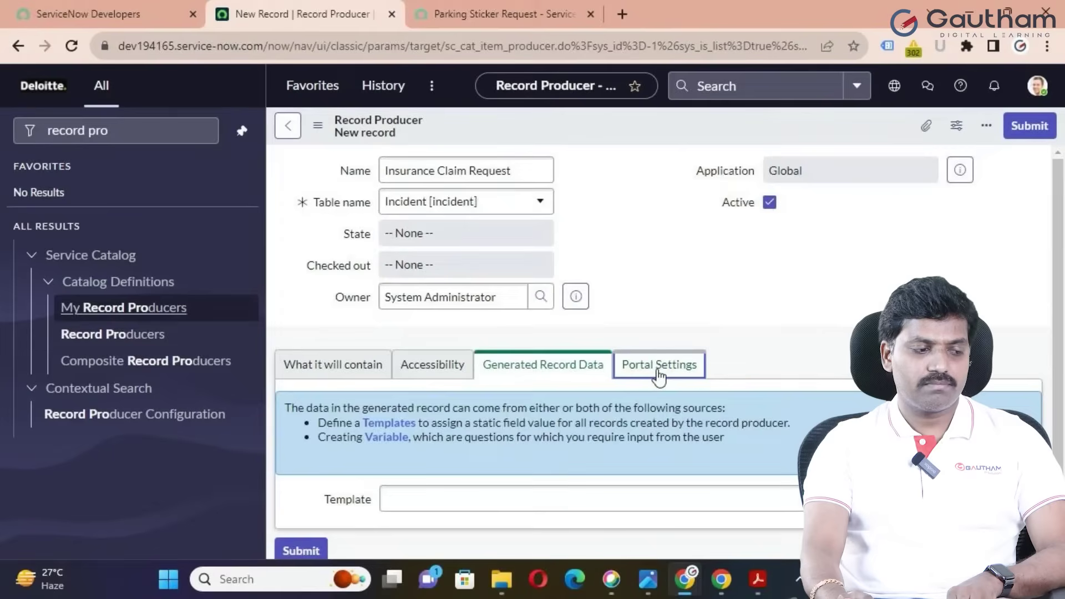
{"action": "left_click", "coordinate": [659, 375]}
{"action": "left_click", "coordinate": [577, 375]}
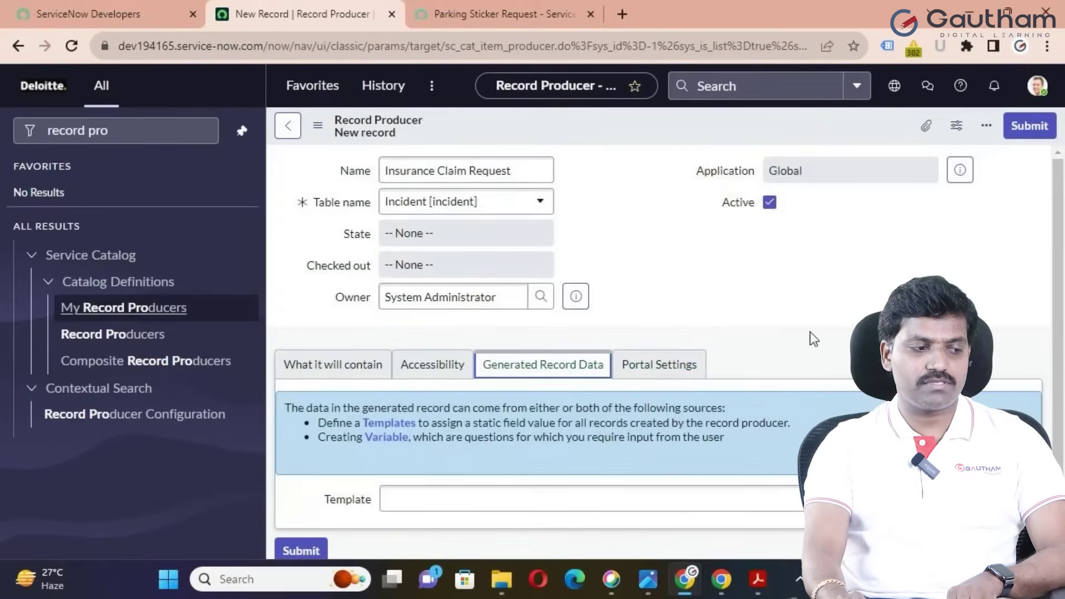
{"action": "left_click", "coordinate": [1029, 126]}
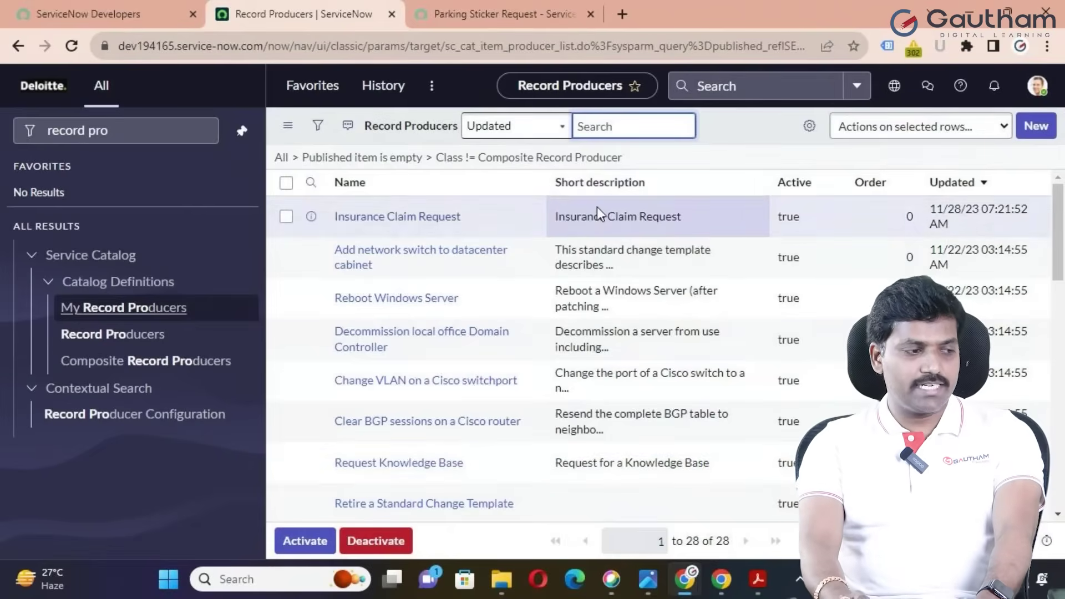
Step: Switch to the Service Portal and open the Insurance Claim Request item in the catalog's "Can We Help You?" category
{"action": "left_click", "coordinate": [465, 17]}
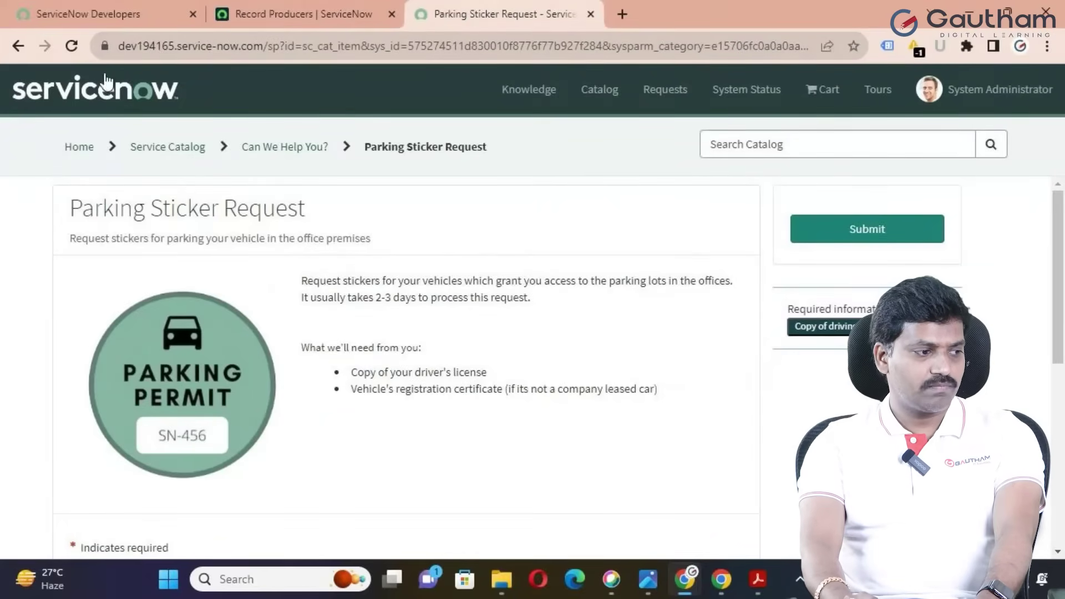
{"action": "left_click", "coordinate": [72, 47]}
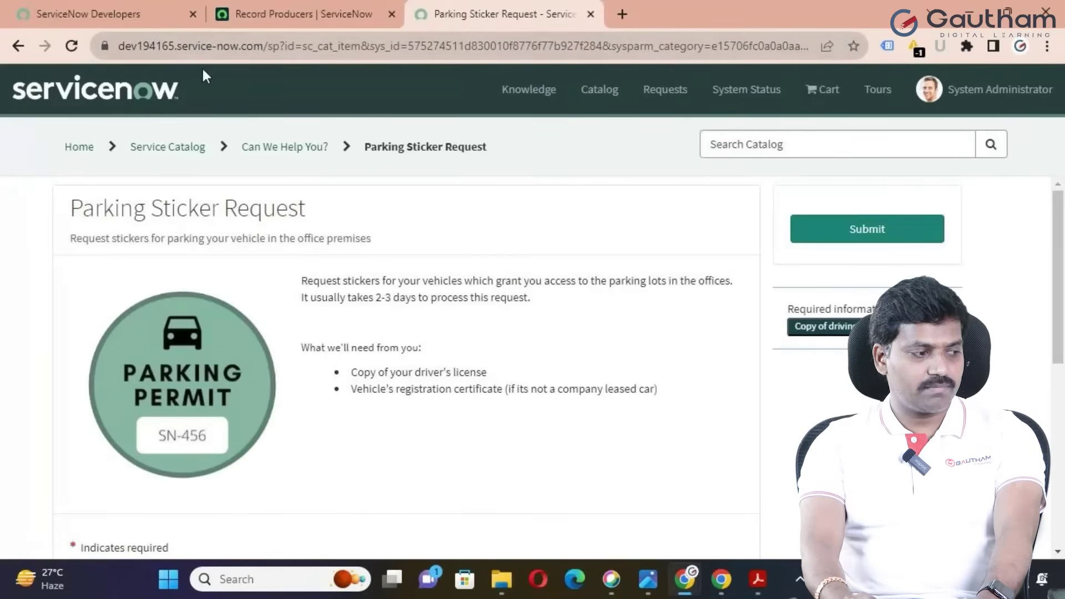
{"action": "left_click", "coordinate": [611, 106]}
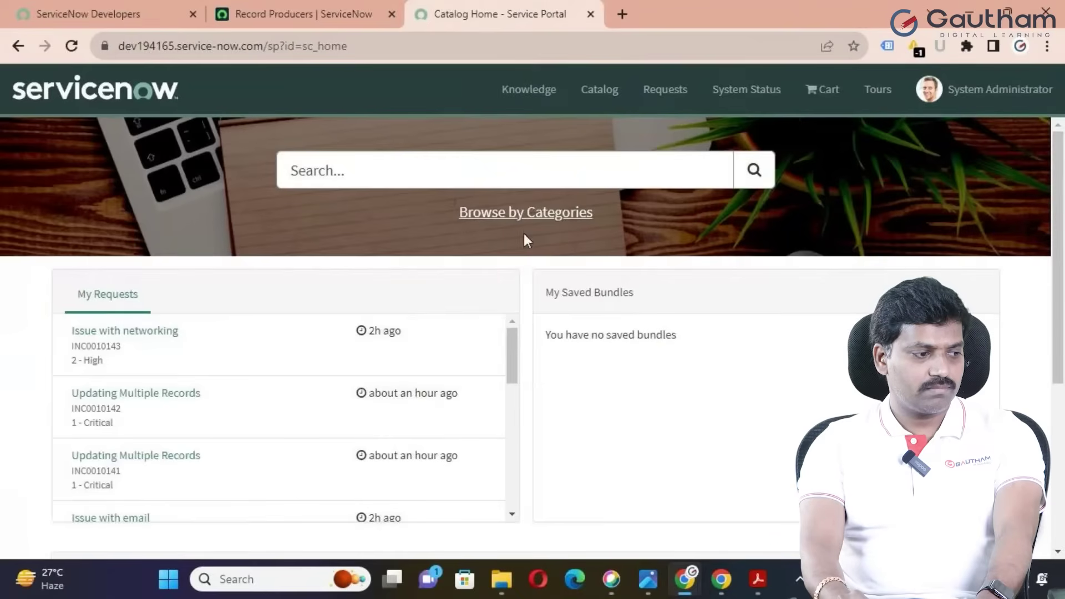
{"action": "left_click", "coordinate": [511, 217]}
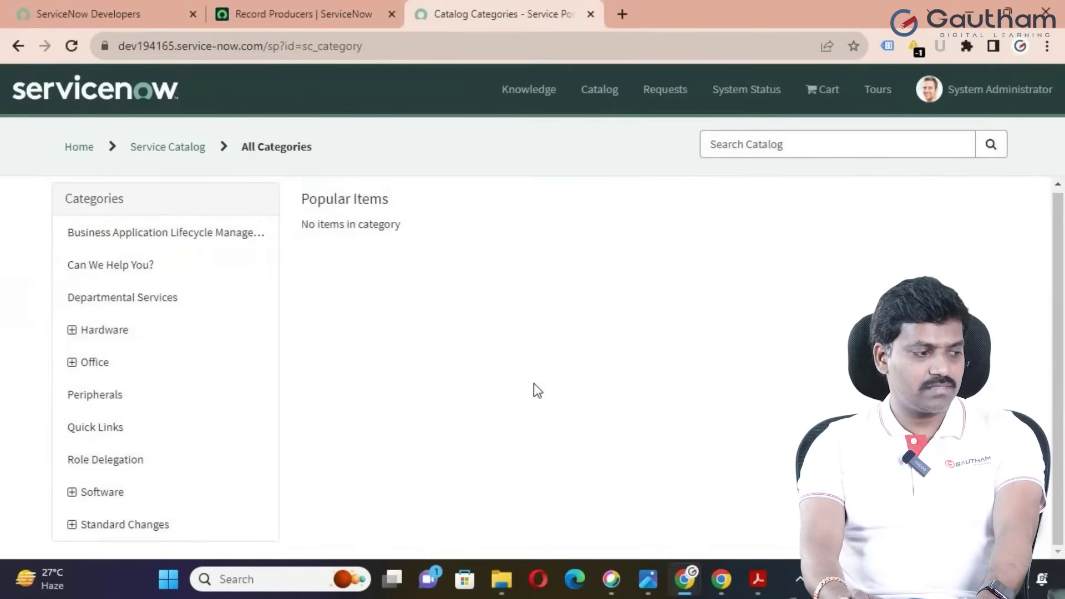
{"action": "left_click", "coordinate": [132, 265]}
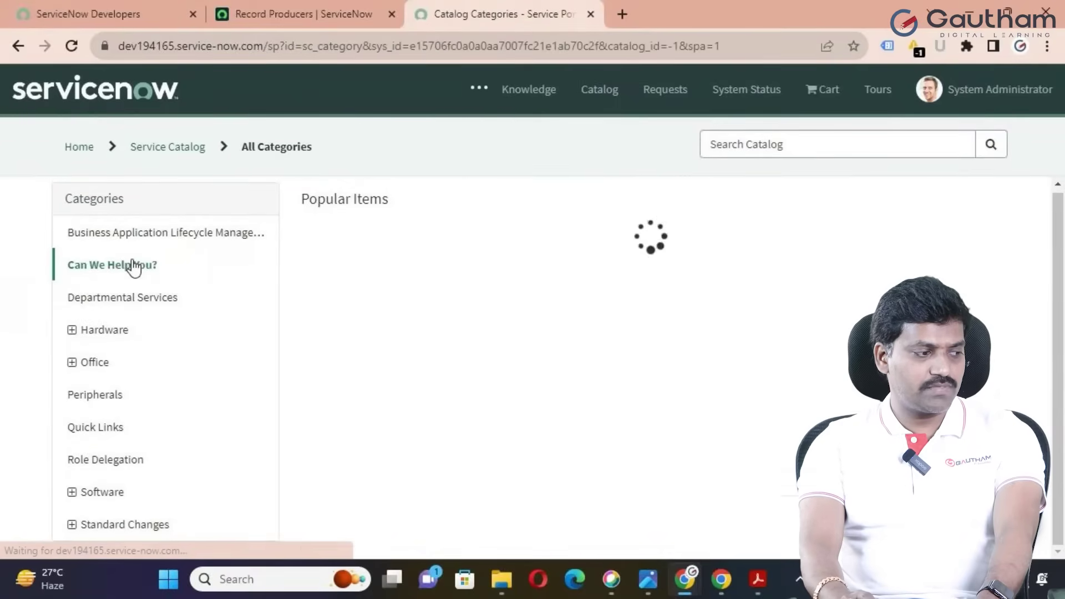
{"action": "left_click", "coordinate": [616, 308]}
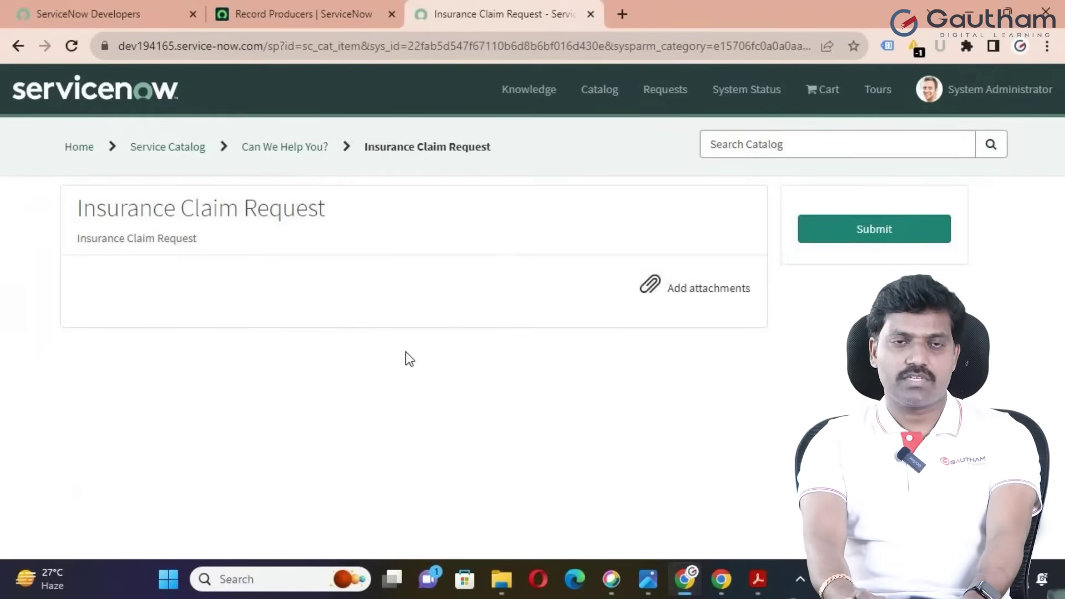
Step: Return to the Record Producers list and open the Insurance Claim Request record
{"action": "left_click", "coordinate": [264, 15]}
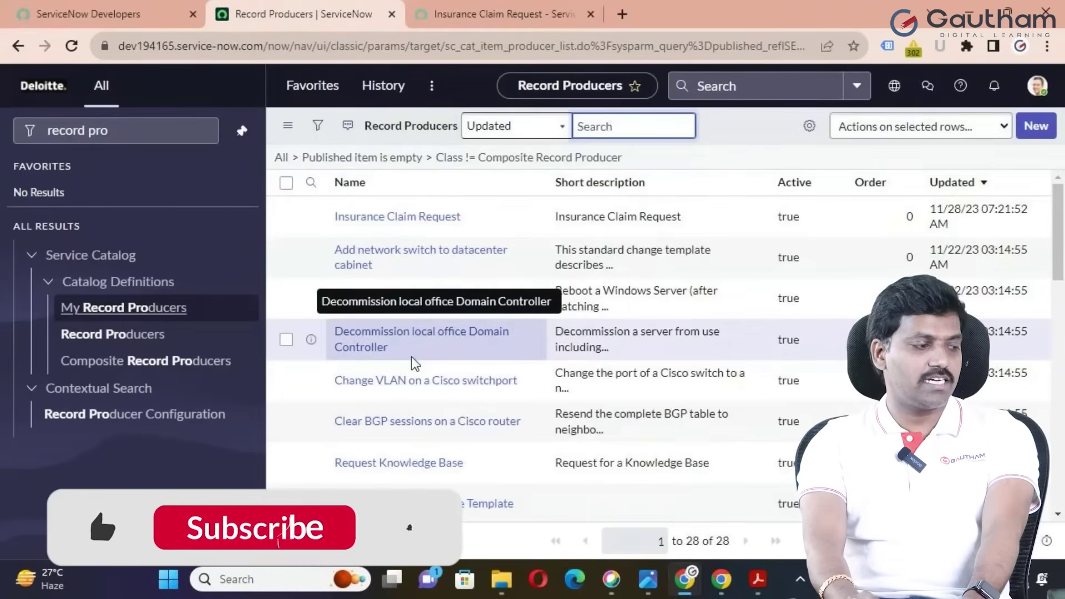
{"action": "left_click", "coordinate": [142, 335]}
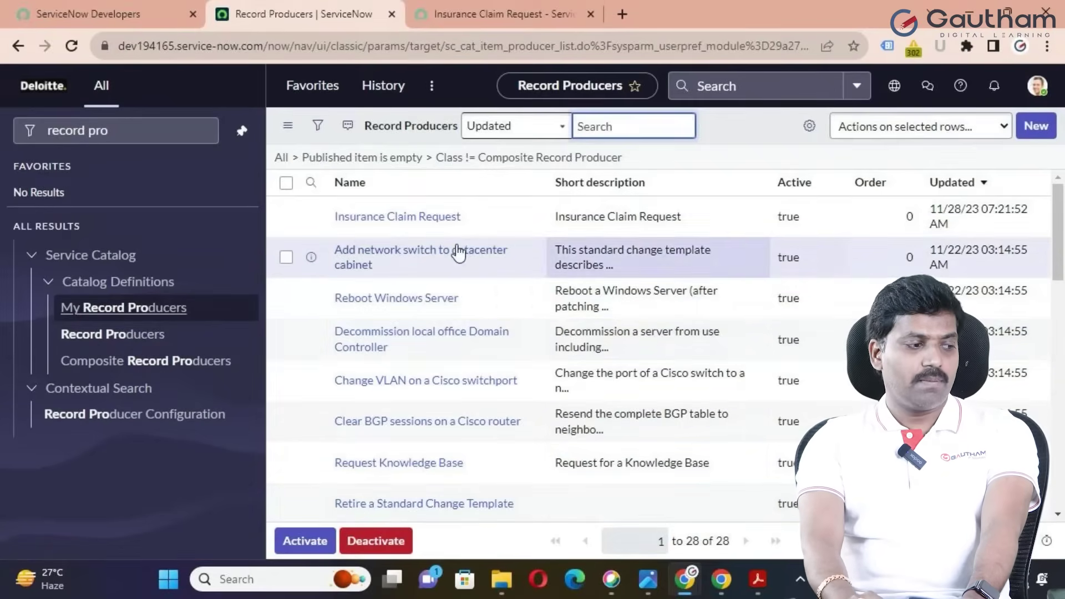
{"action": "left_click", "coordinate": [310, 216]}
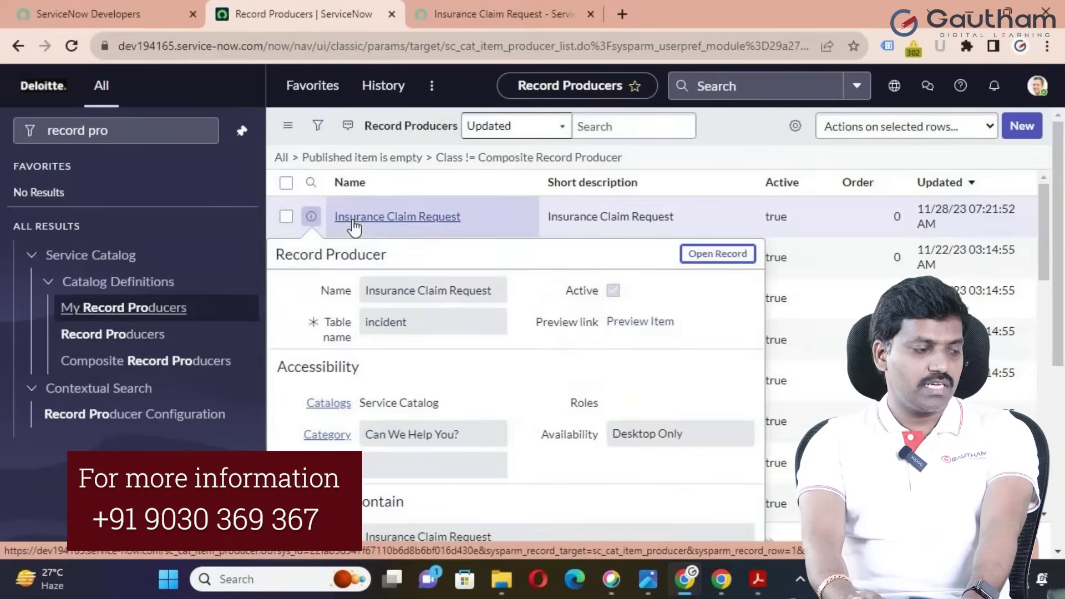
{"action": "left_click", "coordinate": [702, 255]}
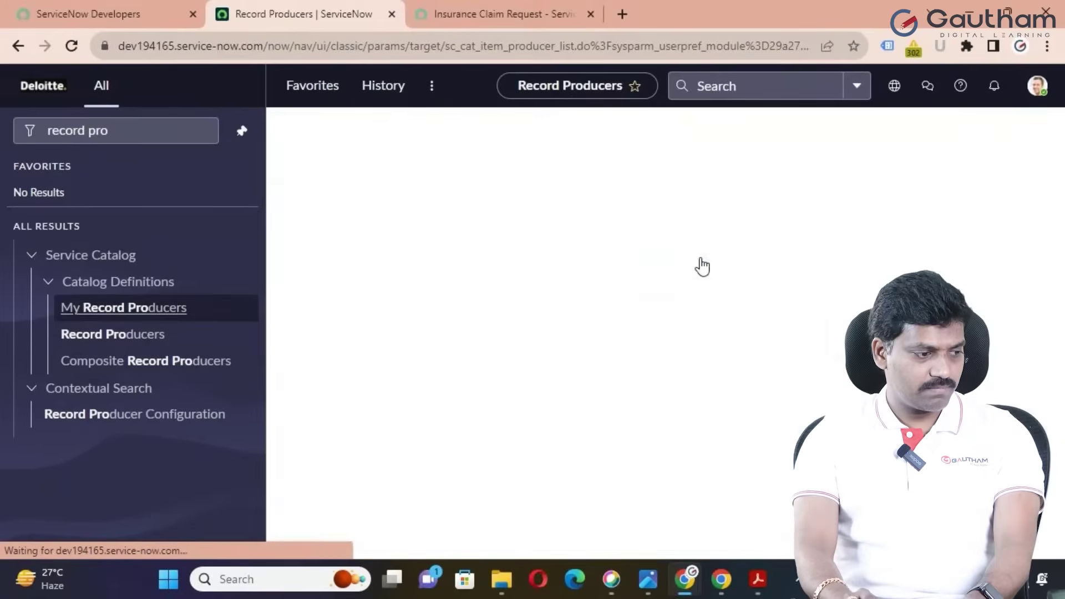
Step: Create a new variable for the record producer with the question "Insurance Requested For?"
{"action": "scroll", "coordinate": [627, 343], "scroll_direction": "down", "scroll_amount": 4}
{"action": "scroll", "coordinate": [632, 361], "scroll_direction": "down", "scroll_amount": 2}
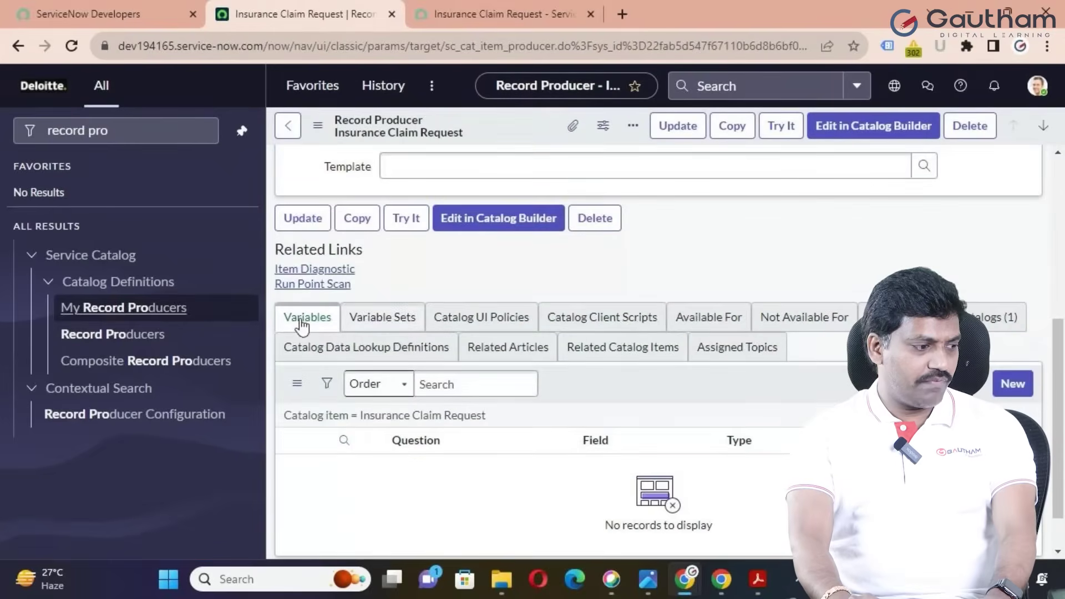
{"action": "left_click", "coordinate": [296, 326]}
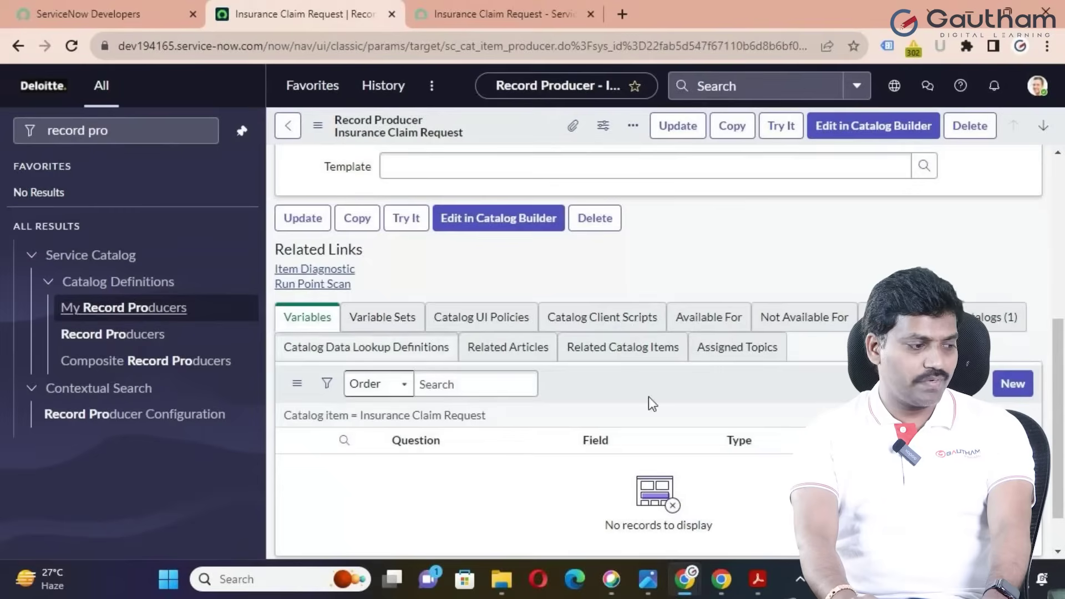
{"action": "left_click", "coordinate": [1013, 384]}
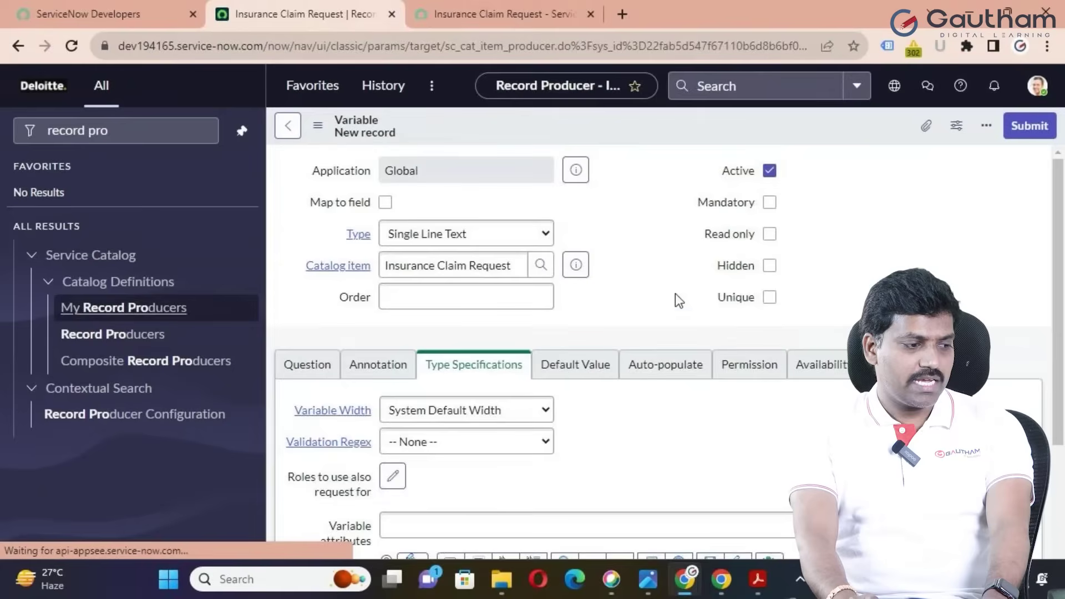
{"action": "scroll", "coordinate": [727, 383], "scroll_direction": "down", "scroll_amount": 2}
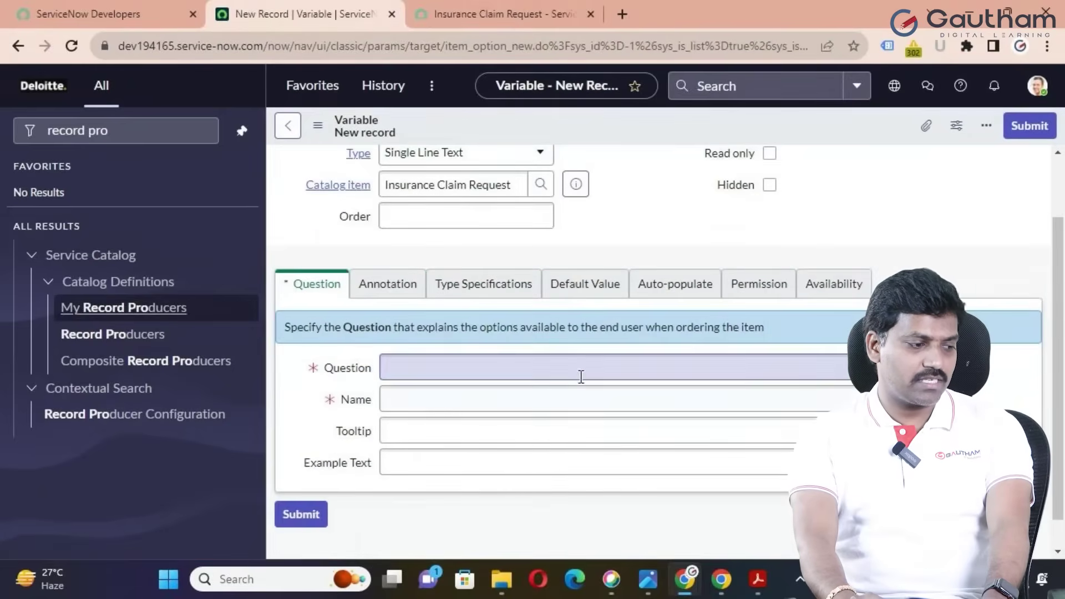
{"action": "left_click", "coordinate": [564, 367]}
{"action": "type", "text": "Insur"}
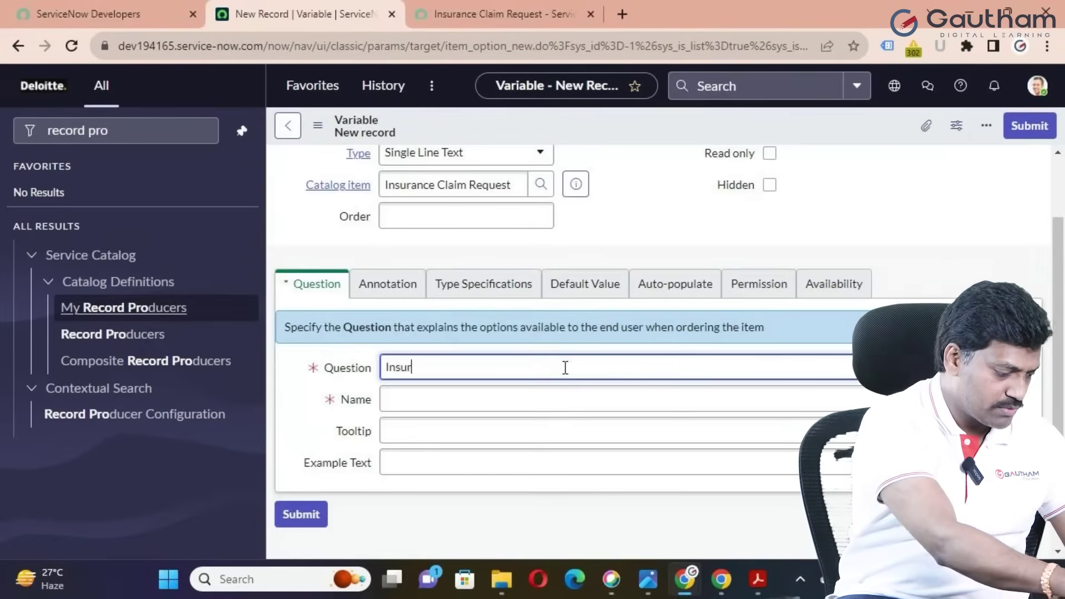
{"action": "type", "text": "ance Requested For?"}
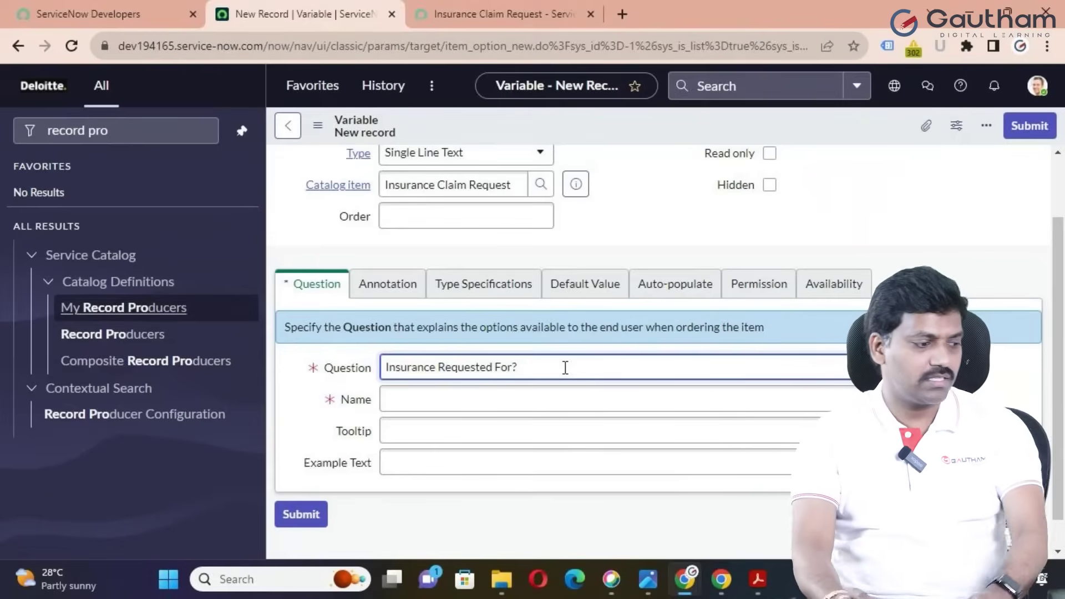
{"action": "left_click", "coordinate": [468, 423]}
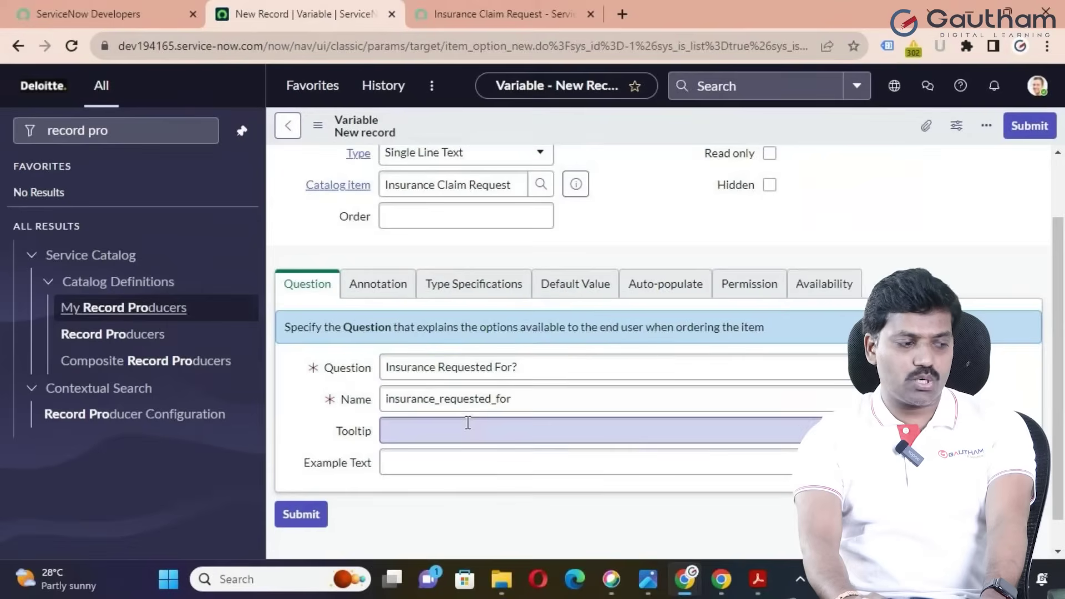
{"action": "left_click", "coordinate": [613, 397]}
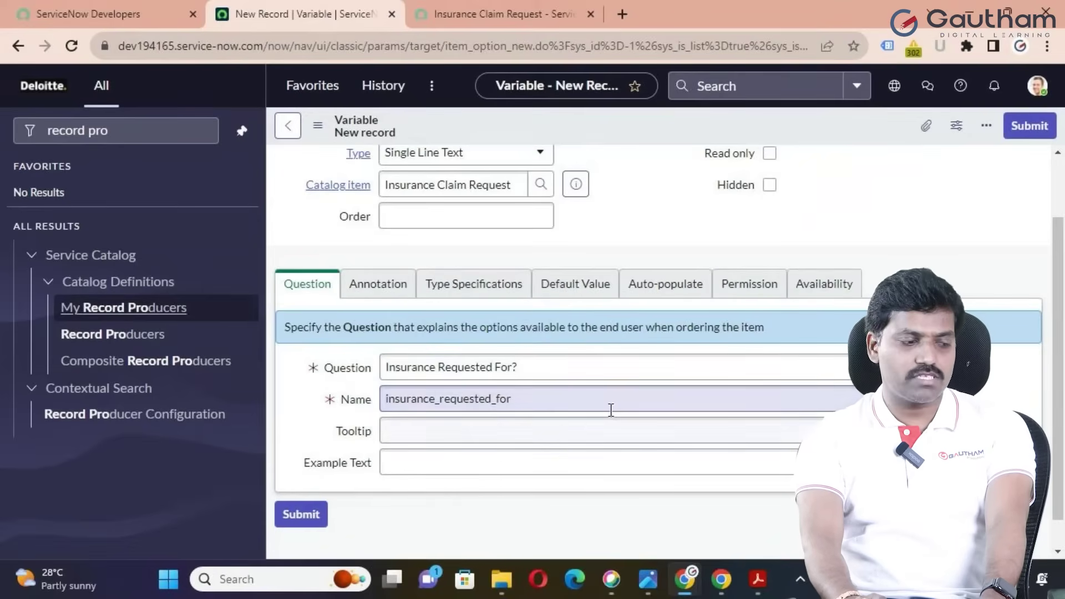
{"action": "left_click", "coordinate": [384, 449]}
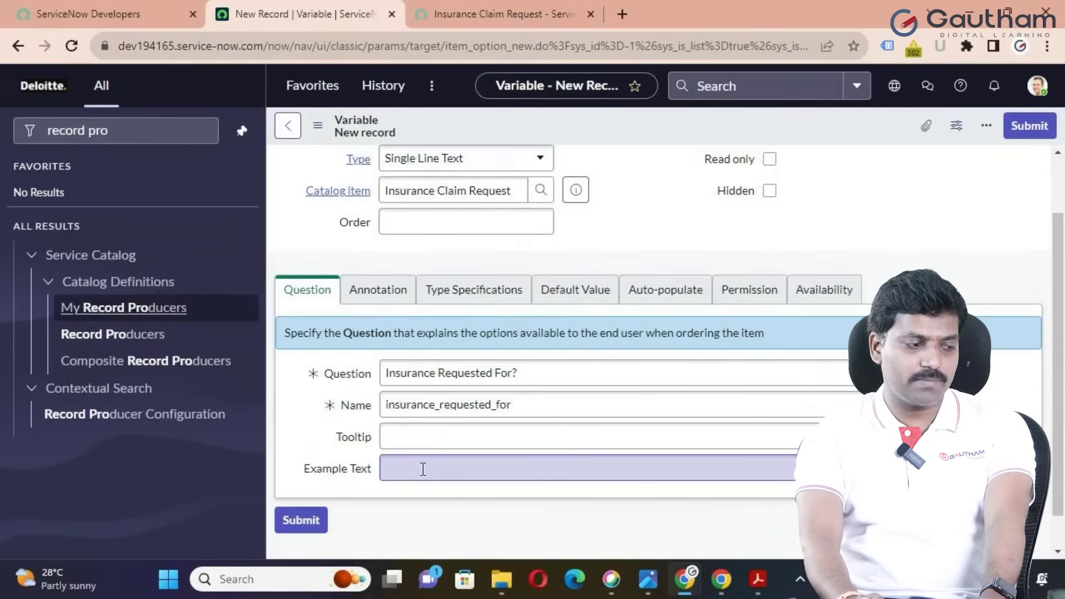
Step: Set the variable's order to 100 and its type to Reference
{"action": "scroll", "coordinate": [422, 469], "scroll_direction": "up", "scroll_amount": 2}
{"action": "left_click", "coordinate": [455, 302]}
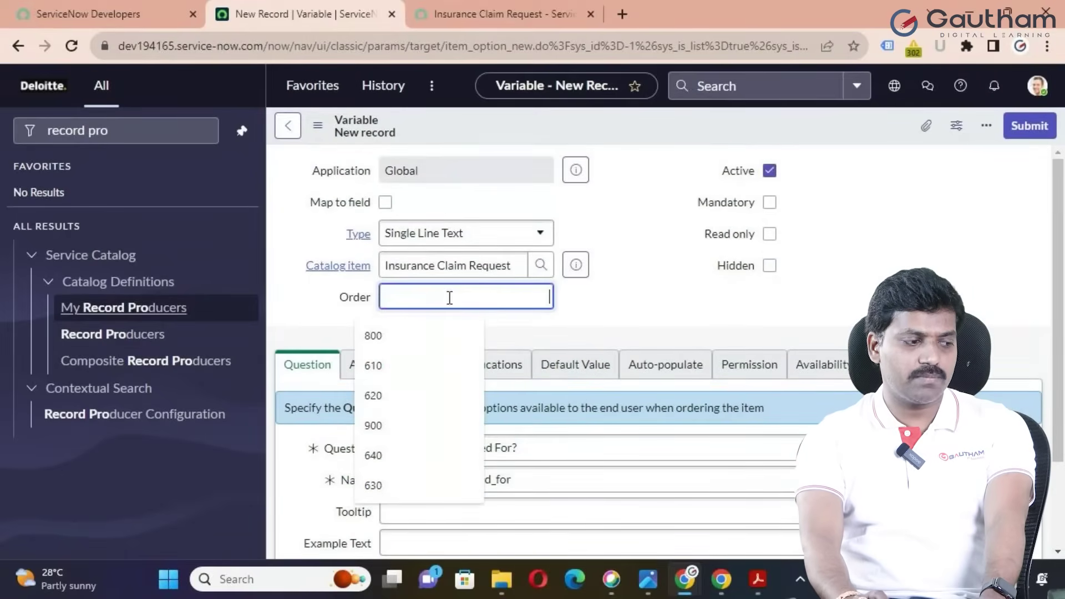
{"action": "type", "text": "1"}
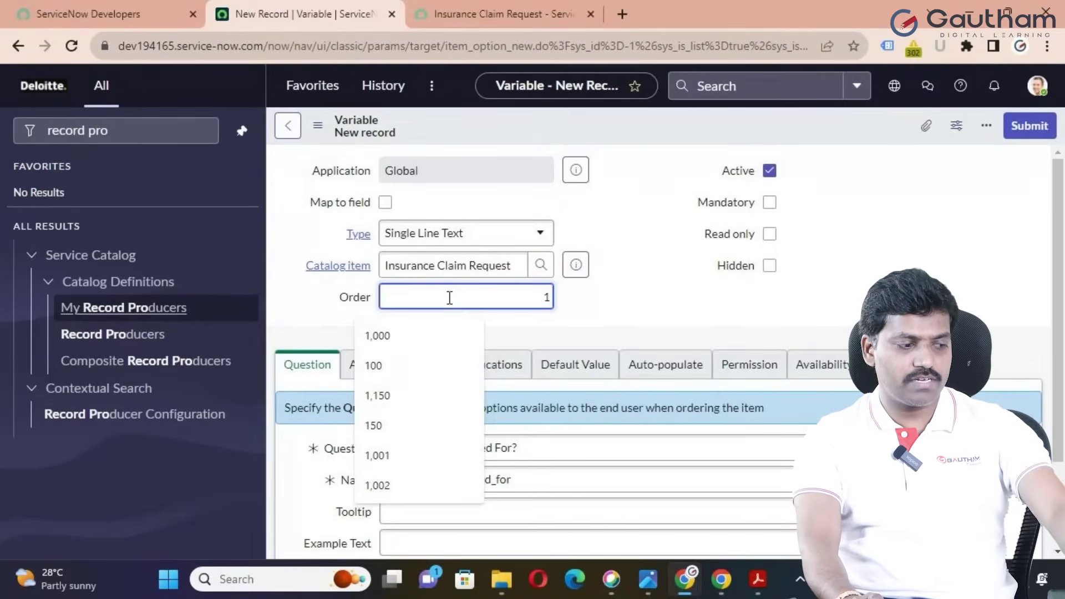
{"action": "type", "text": "00"}
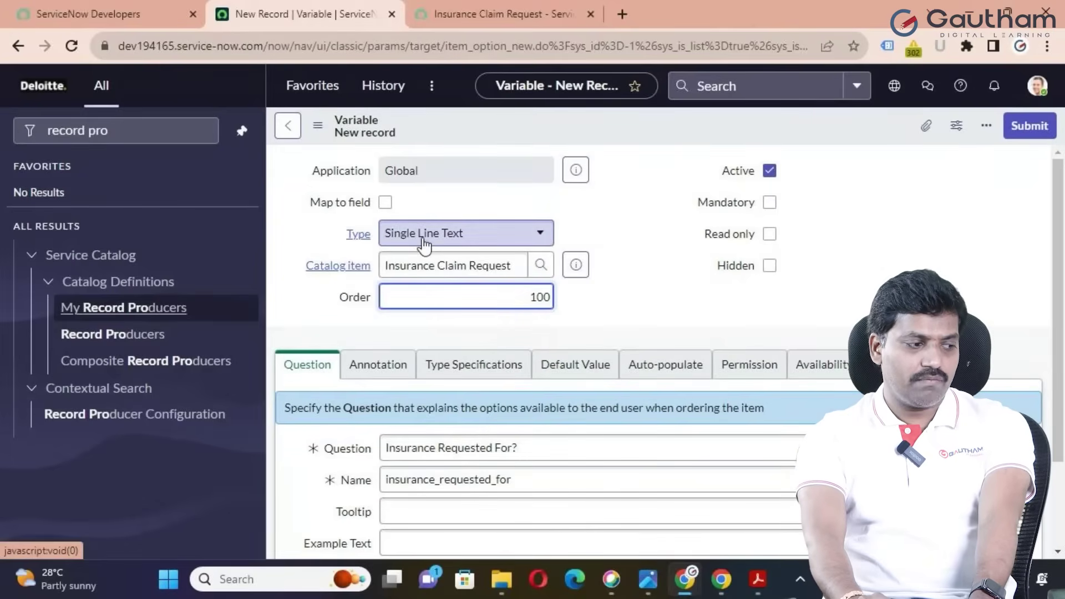
{"action": "left_click", "coordinate": [499, 244]}
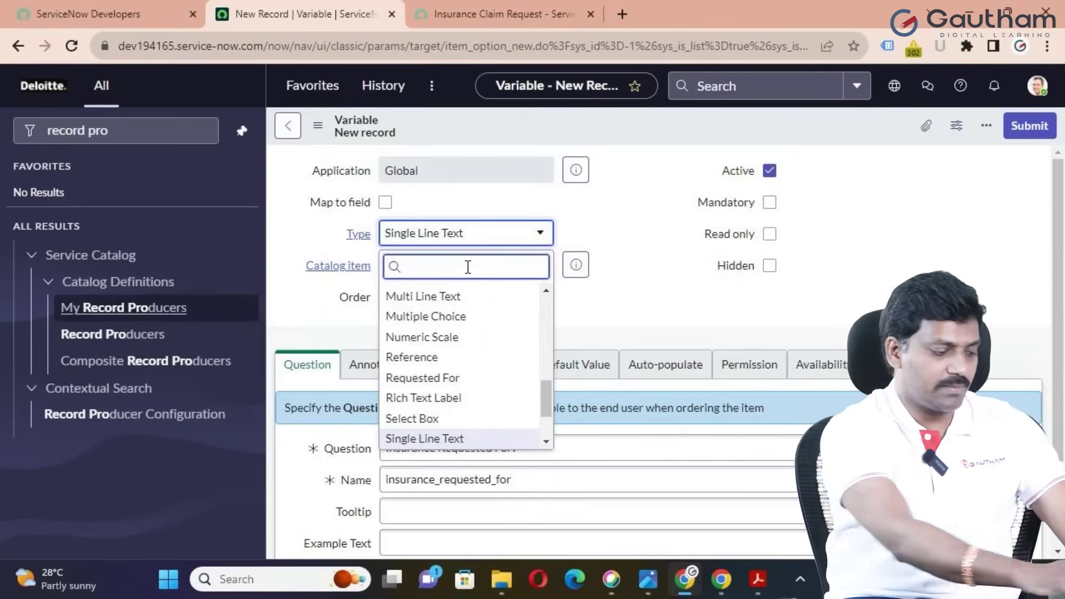
{"action": "type", "text": "re"}
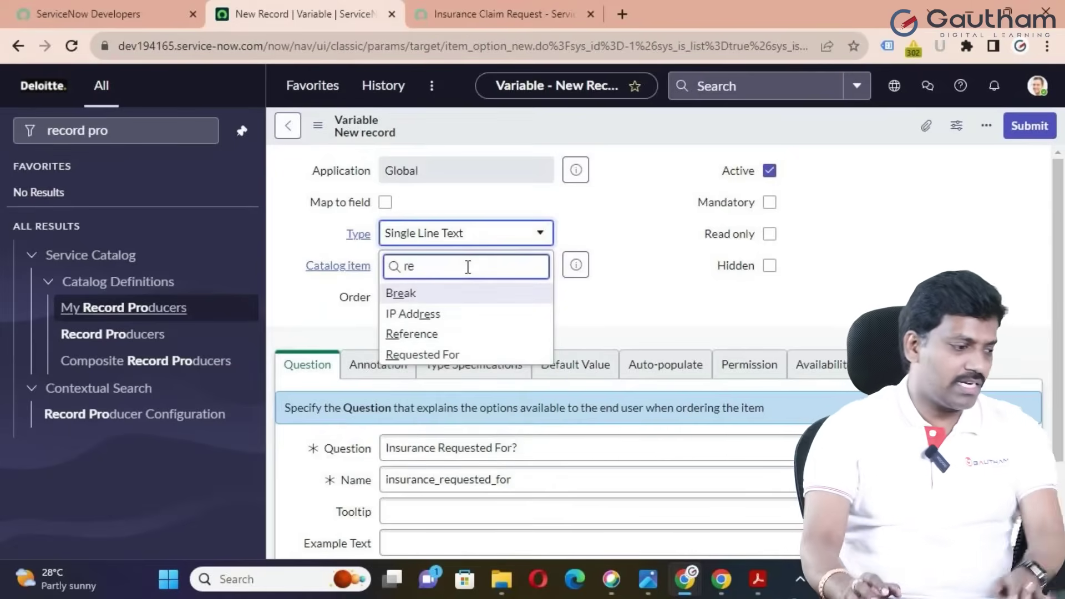
{"action": "left_click", "coordinate": [439, 334]}
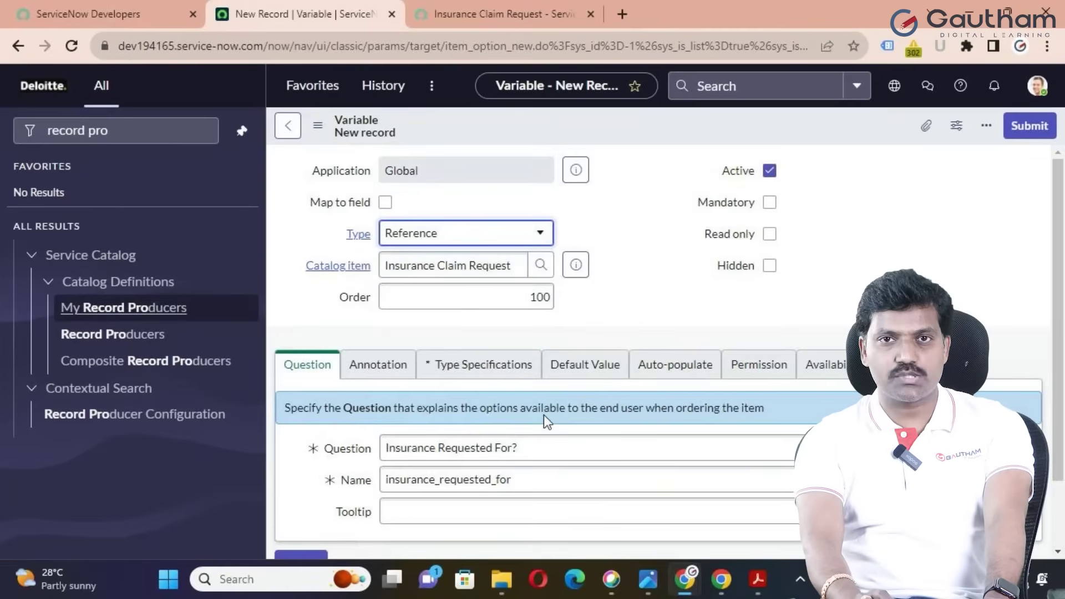
Step: Set the Insurance Requested For? variable's reference table to User [sys_user] and submit the variable
{"action": "left_click", "coordinate": [466, 380]}
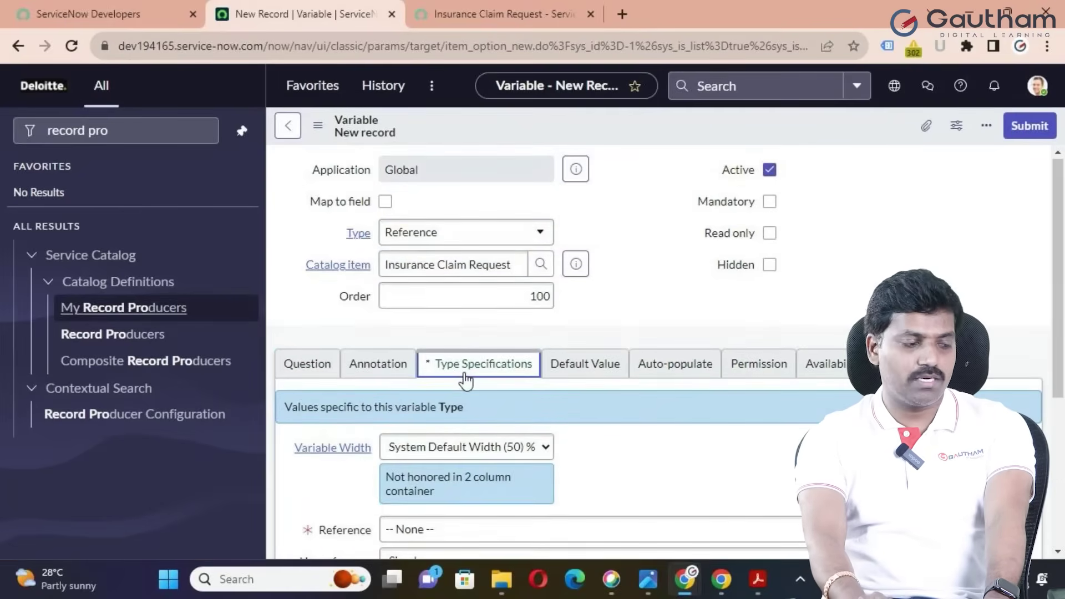
{"action": "scroll", "coordinate": [483, 427], "scroll_direction": "down", "scroll_amount": 5}
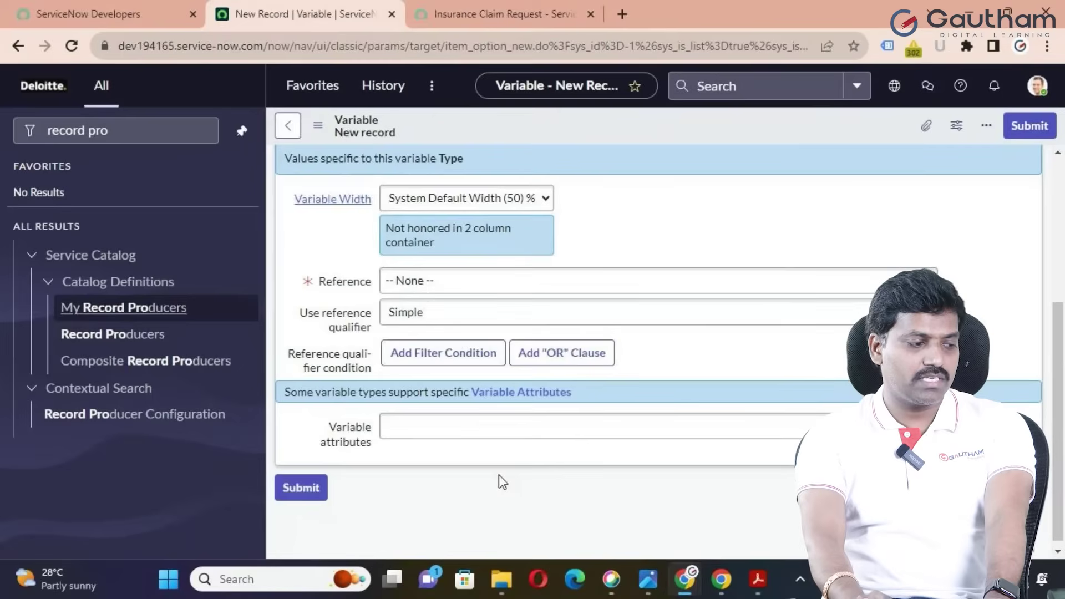
{"action": "left_click", "coordinate": [480, 286]}
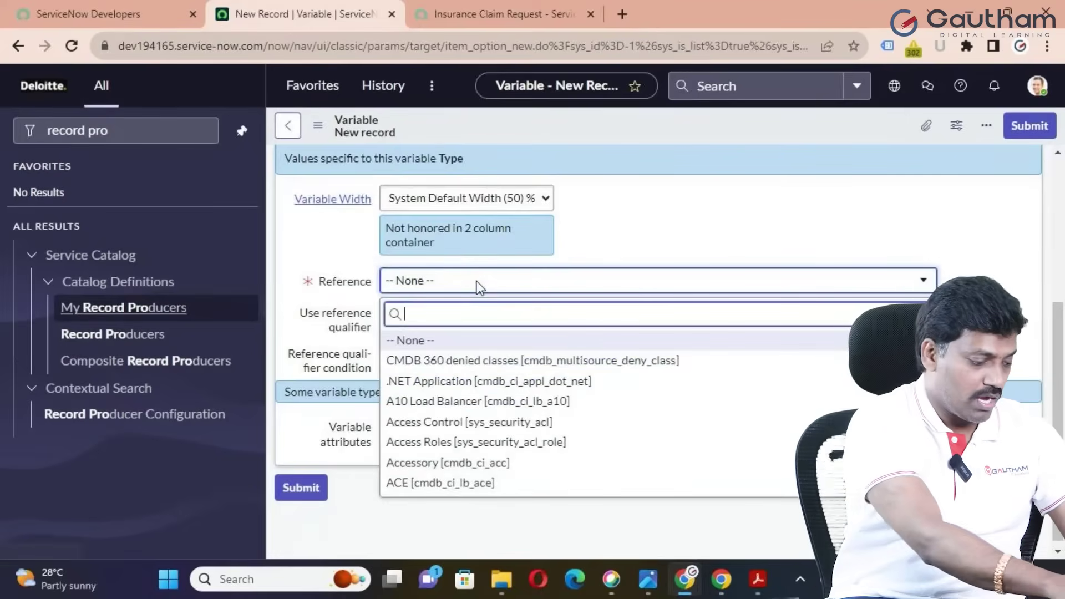
{"action": "type", "text": "sys_user"}
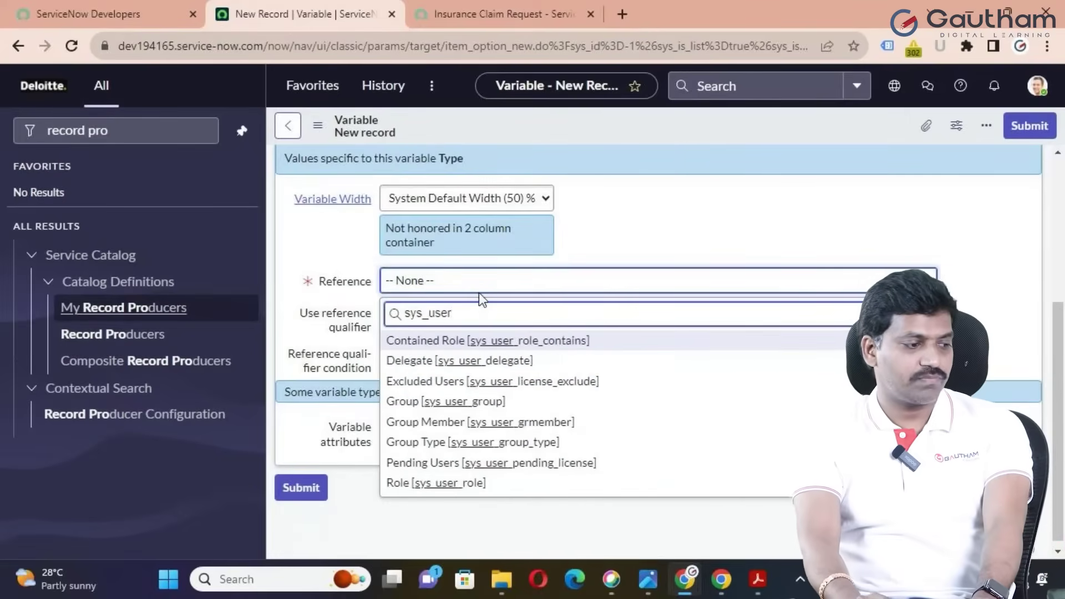
{"action": "scroll", "coordinate": [533, 455], "scroll_direction": "down", "scroll_amount": 1}
{"action": "scroll", "coordinate": [533, 456], "scroll_direction": "down", "scroll_amount": 5}
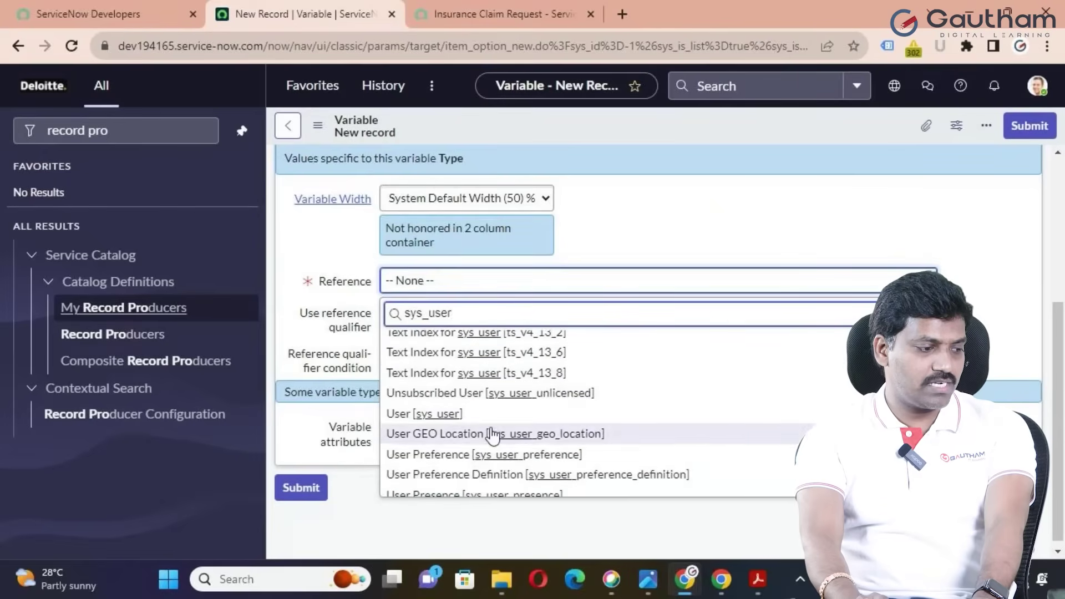
{"action": "left_click", "coordinate": [447, 416]}
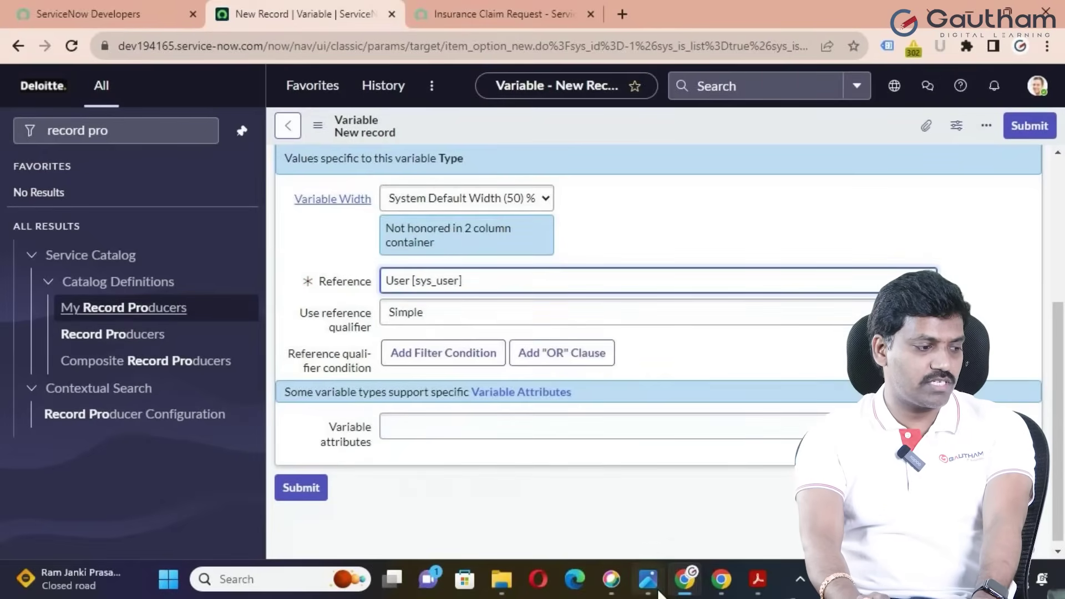
{"action": "scroll", "coordinate": [658, 497], "scroll_direction": "up", "scroll_amount": 5}
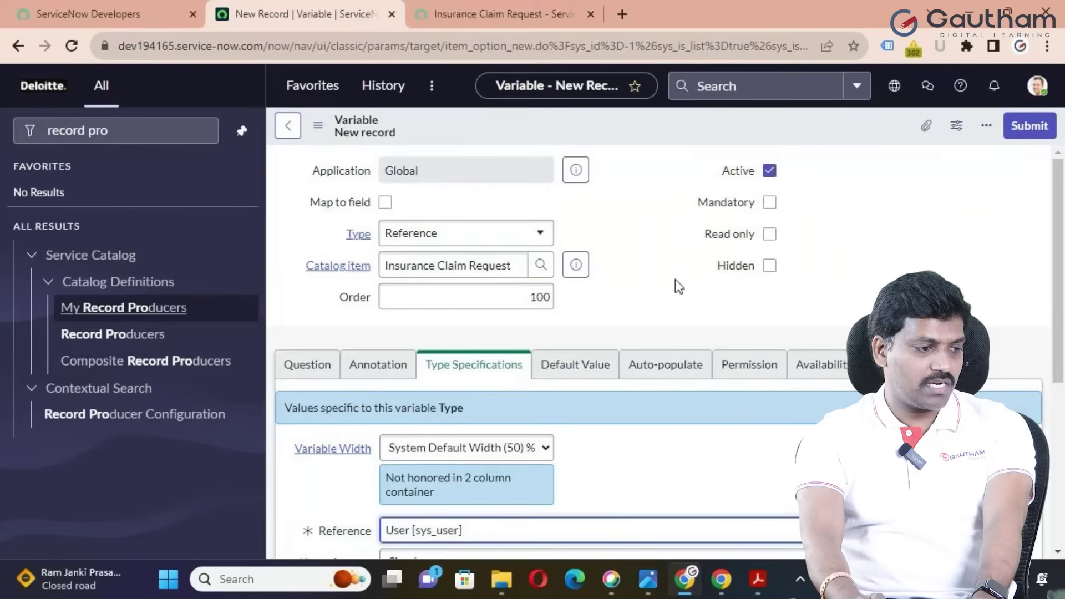
{"action": "left_click", "coordinate": [1020, 137]}
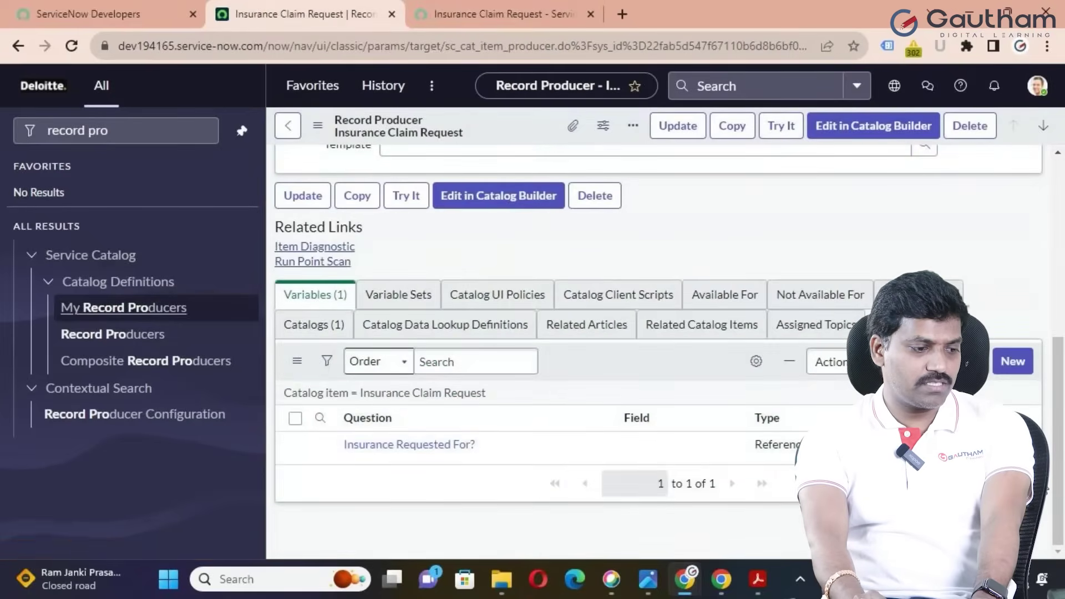
Step: Create another variable for the Insurance Claim Request record producer with order 200 and type Reference
{"action": "left_click", "coordinate": [1006, 369]}
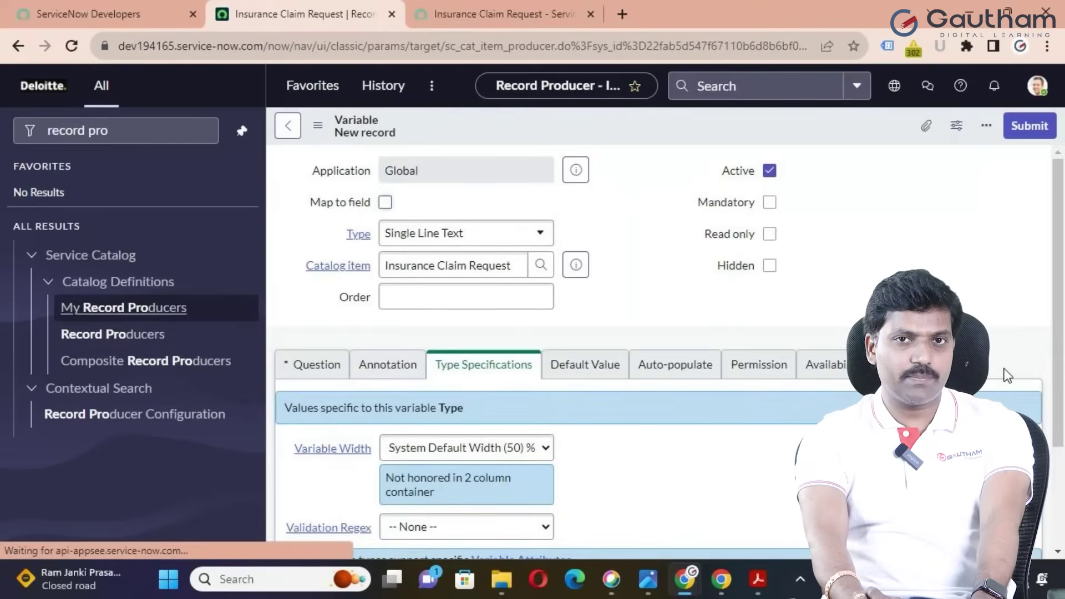
{"action": "left_click", "coordinate": [406, 295]}
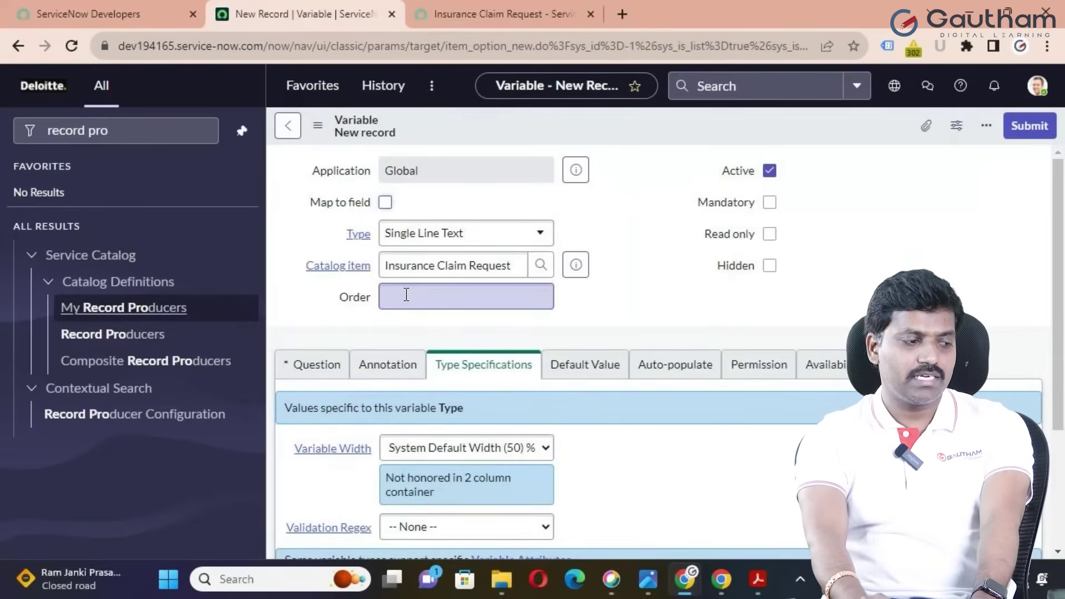
{"action": "type", "text": "200"}
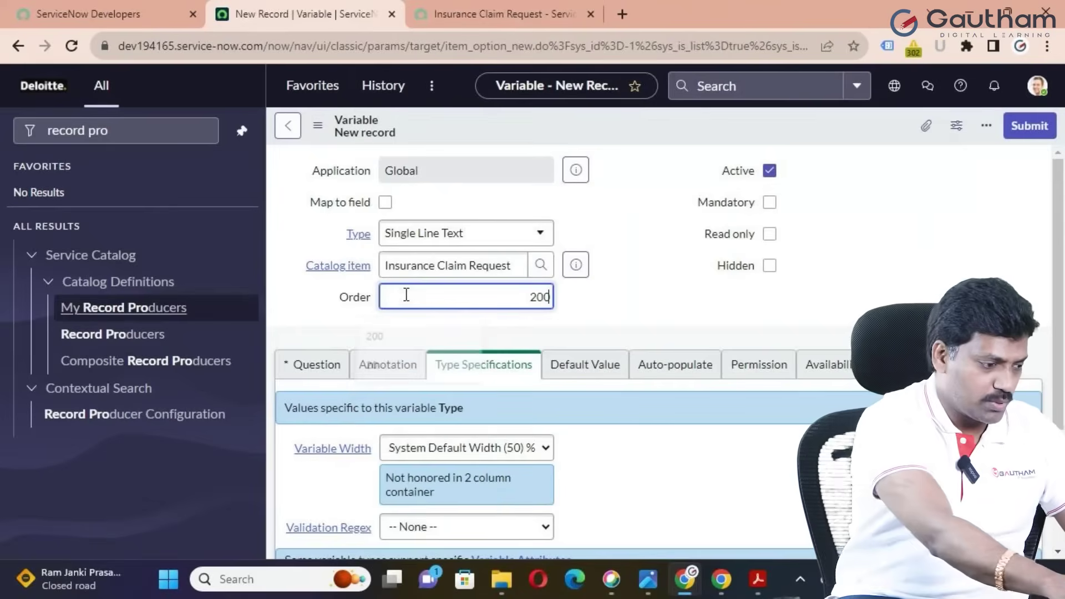
{"action": "left_click", "coordinate": [409, 233]}
{"action": "type", "text": "re"}
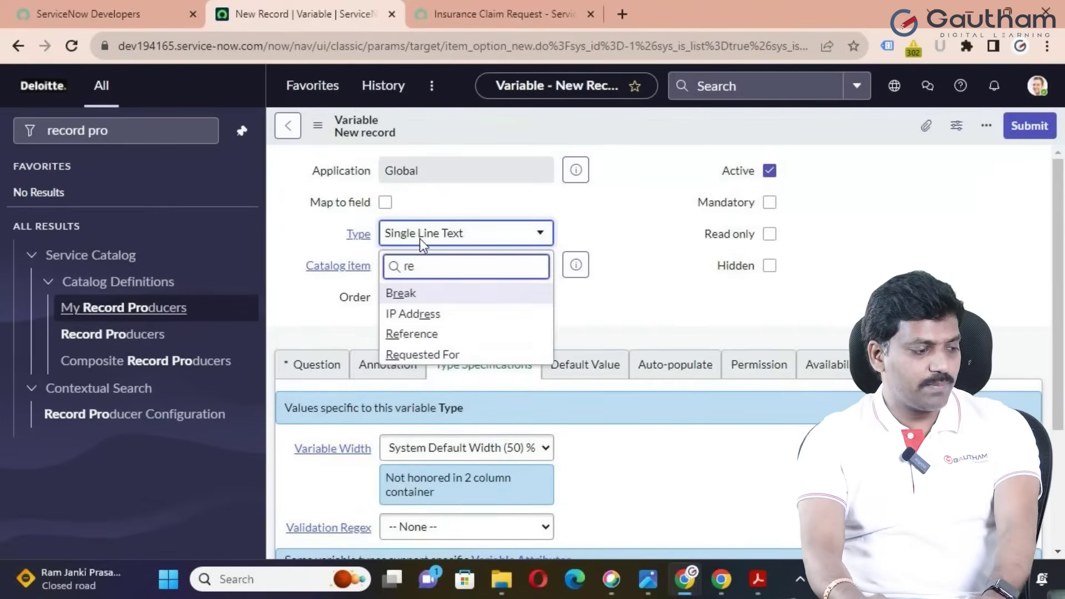
{"action": "left_click", "coordinate": [442, 335]}
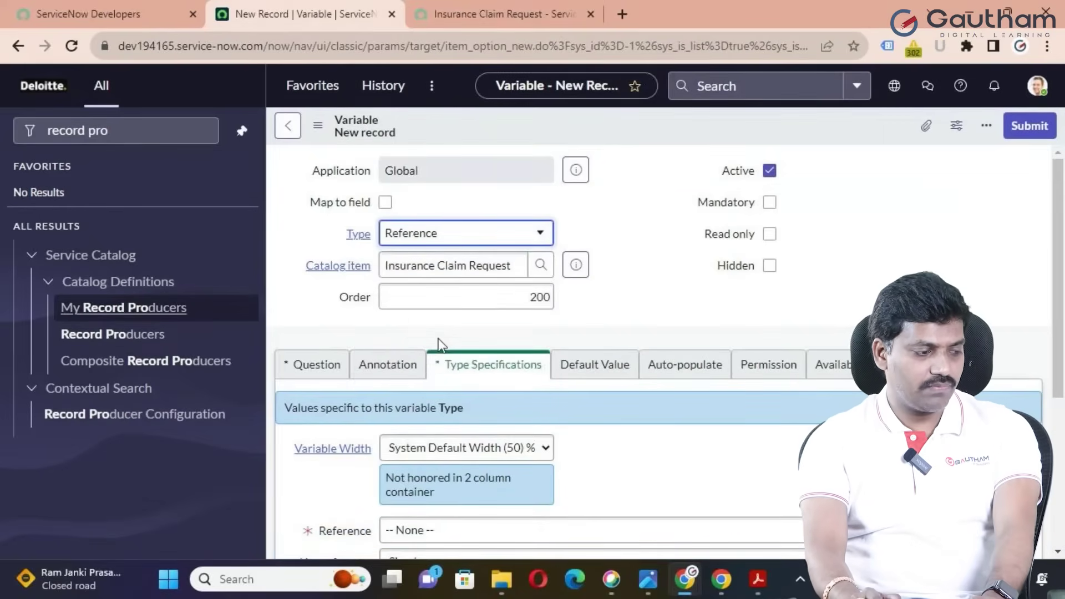
Step: Enter "Emp Department?" as the new variable's question and let its name fill in from it
{"action": "left_click", "coordinate": [327, 364]}
{"action": "left_click", "coordinate": [468, 448]}
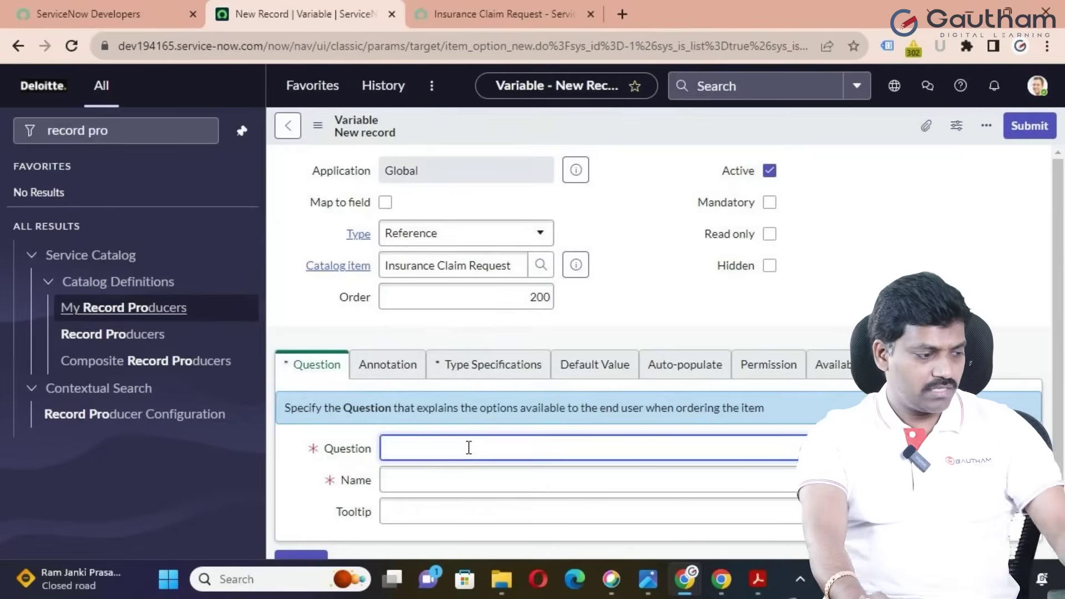
{"action": "type", "text": "Emp"}
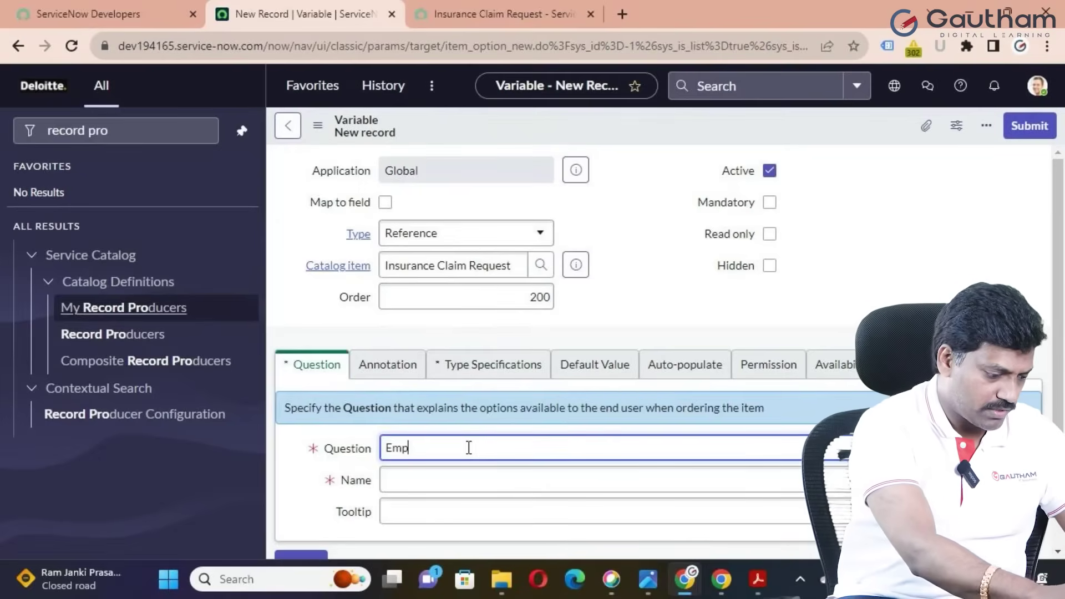
{"action": "type", "text": " Dep"}
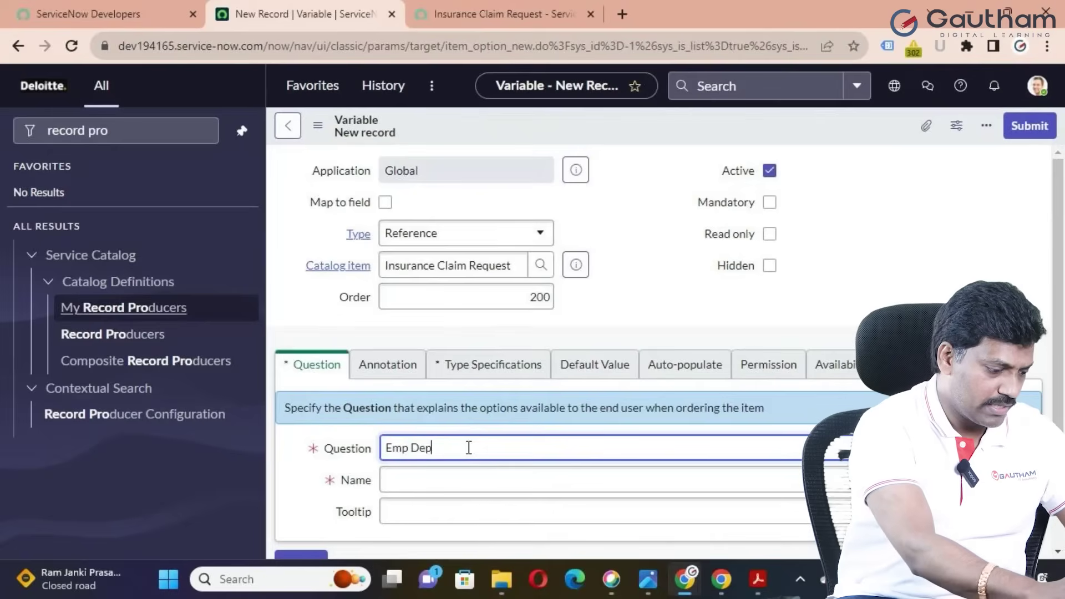
{"action": "type", "text": "artment"}
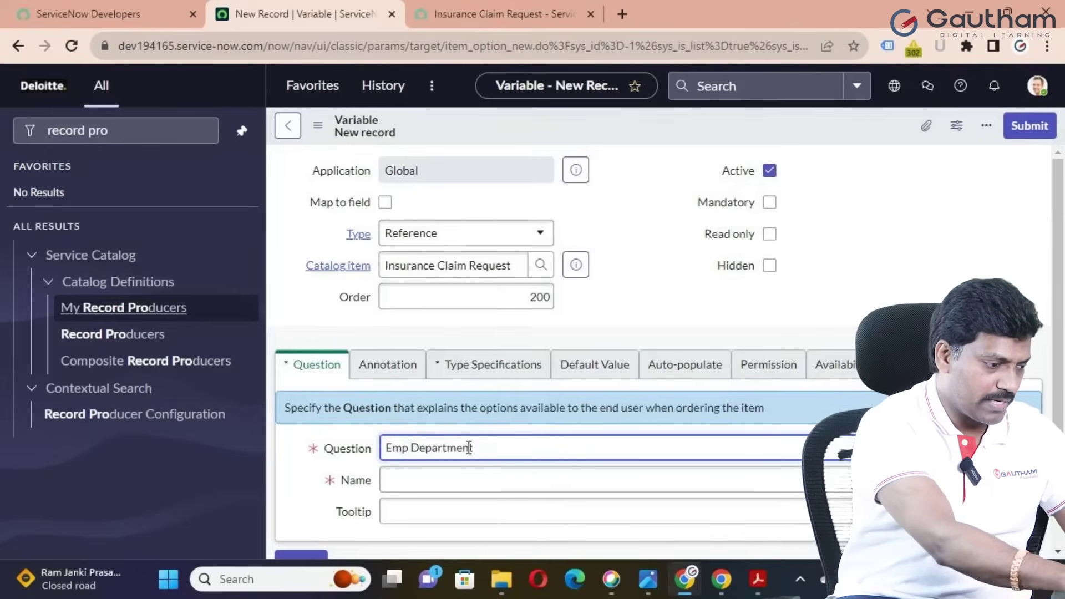
{"action": "type", "text": "?"}
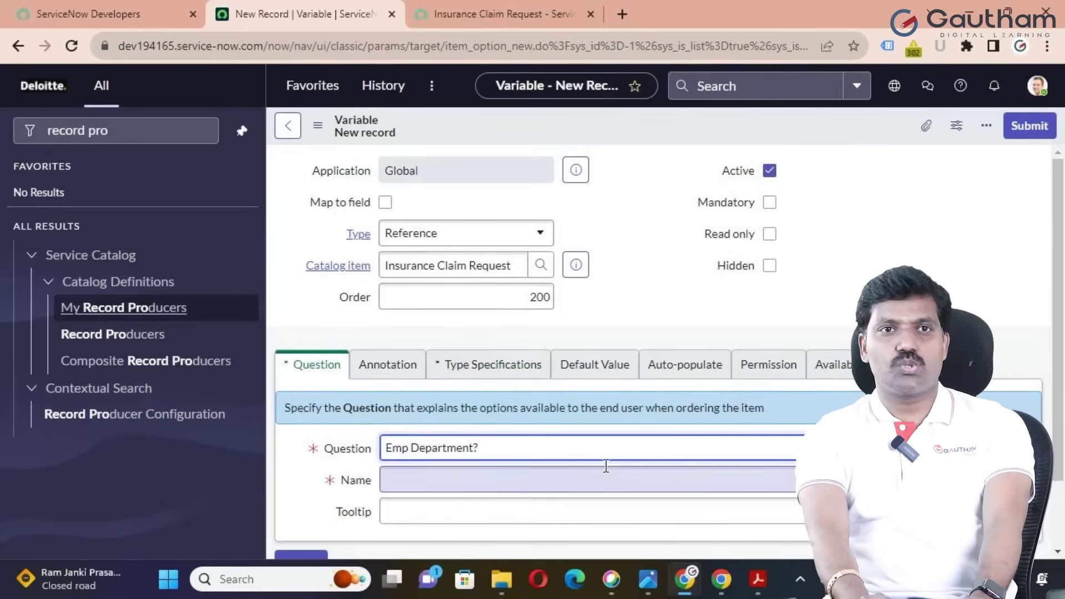
{"action": "left_click", "coordinate": [469, 491]}
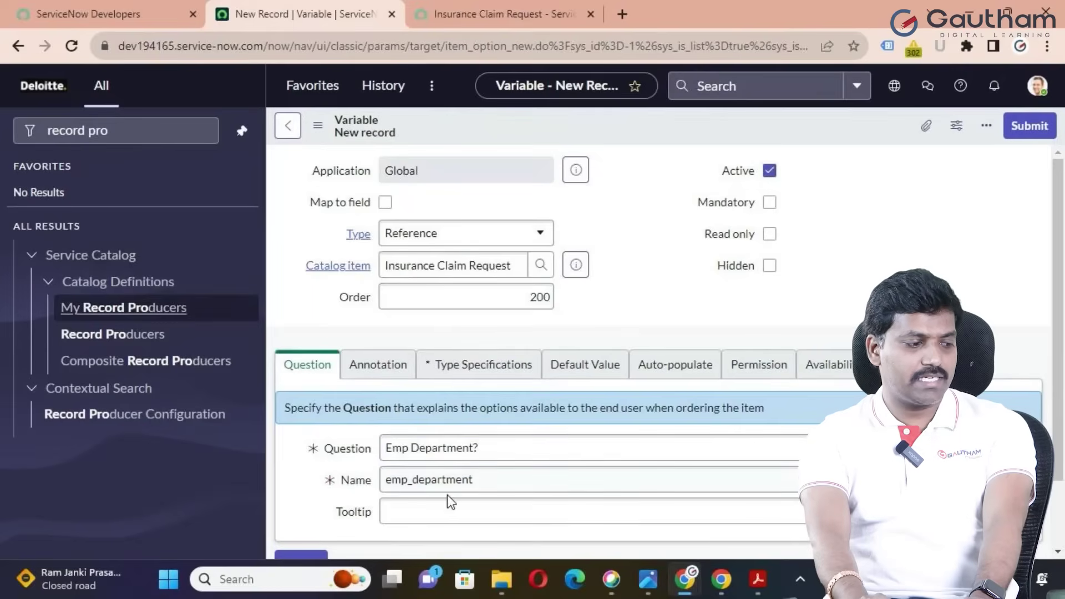
{"action": "left_click", "coordinate": [459, 499]}
{"action": "scroll", "coordinate": [445, 504], "scroll_direction": "down", "scroll_amount": 2}
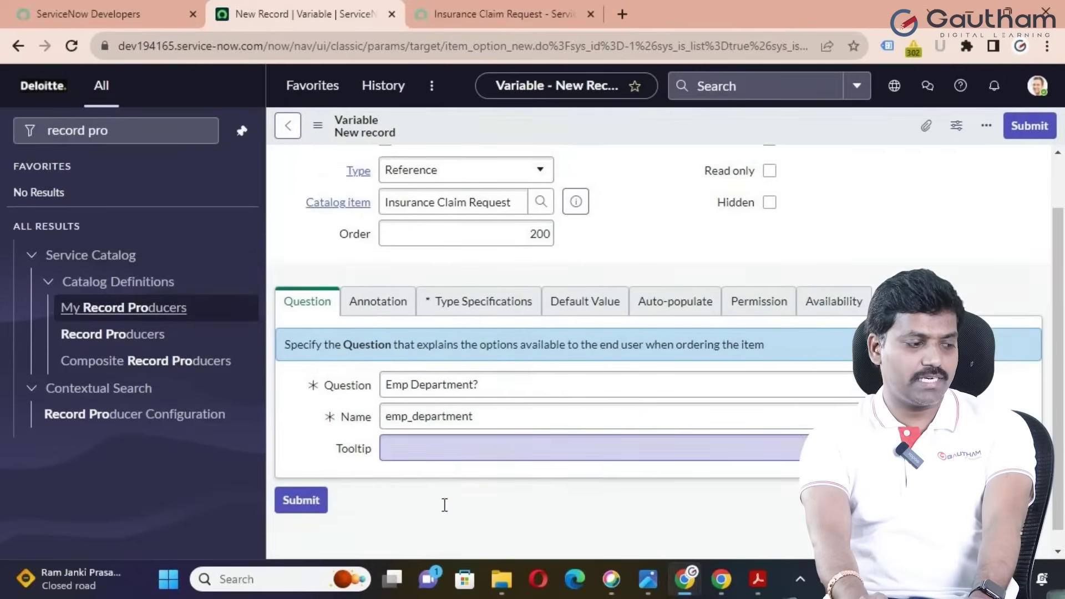
{"action": "scroll", "coordinate": [421, 437], "scroll_direction": "up", "scroll_amount": 2}
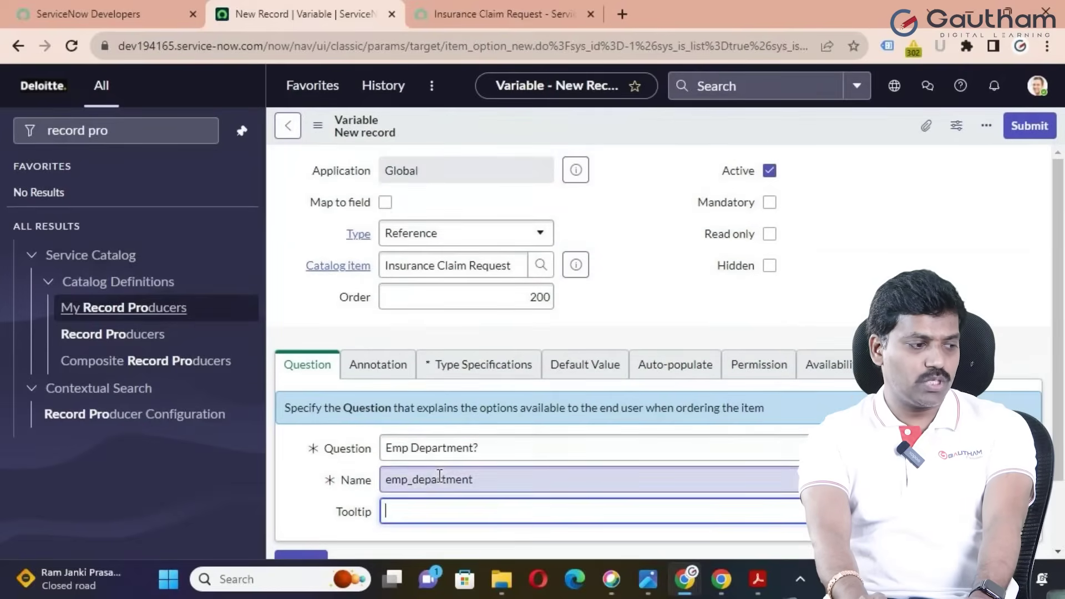
Step: Set the Emp Department? variable's reference table to Department [cmn_department]
{"action": "left_click", "coordinate": [469, 371]}
{"action": "scroll", "coordinate": [462, 427], "scroll_direction": "down", "scroll_amount": 3}
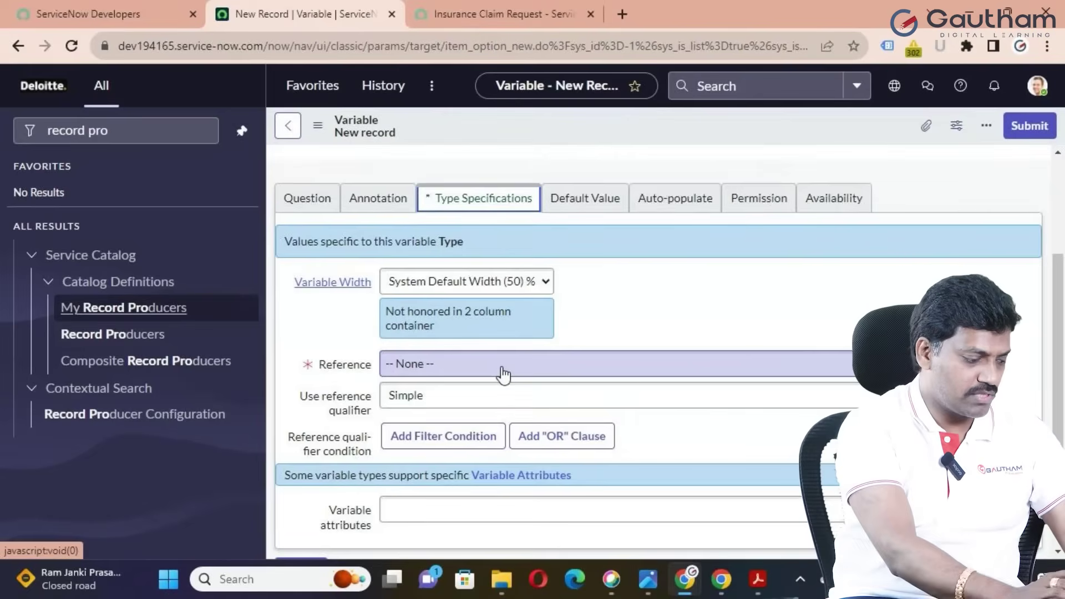
{"action": "left_click", "coordinate": [503, 373]}
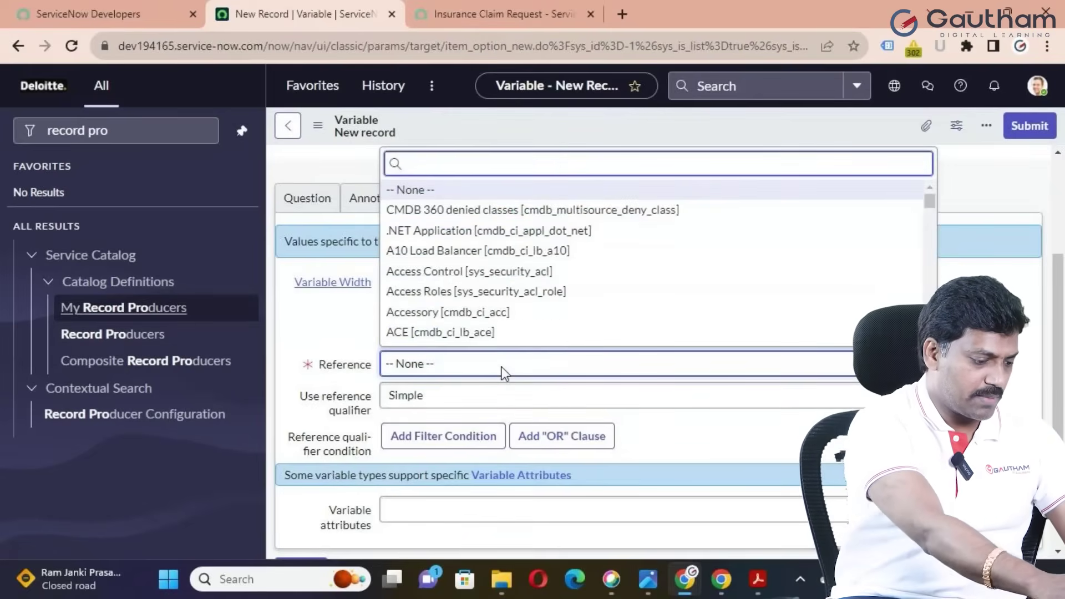
{"action": "type", "text": "cmn_"}
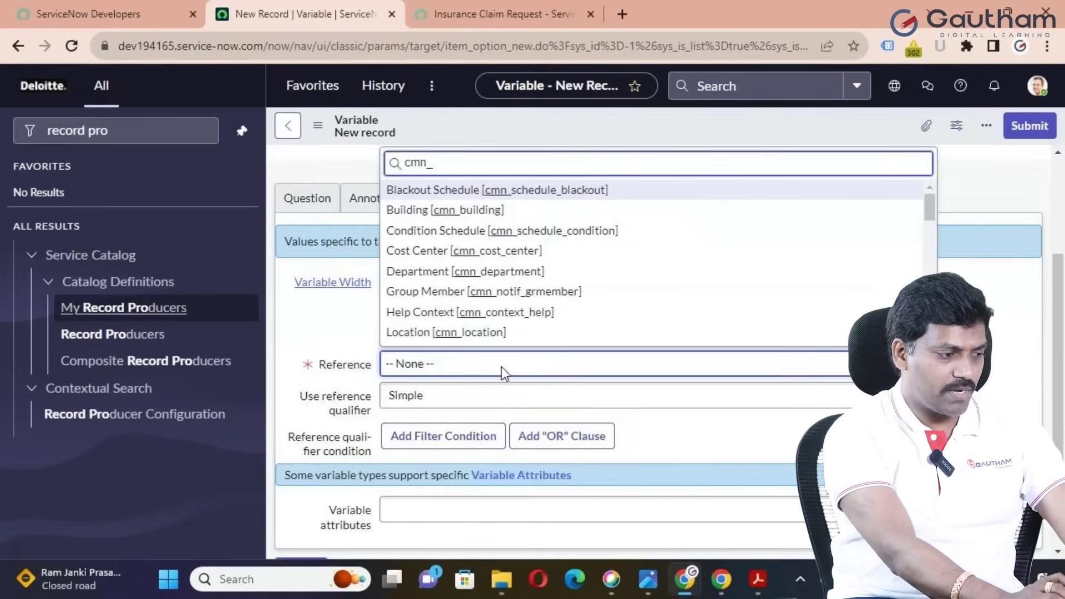
{"action": "type", "text": "depe"}
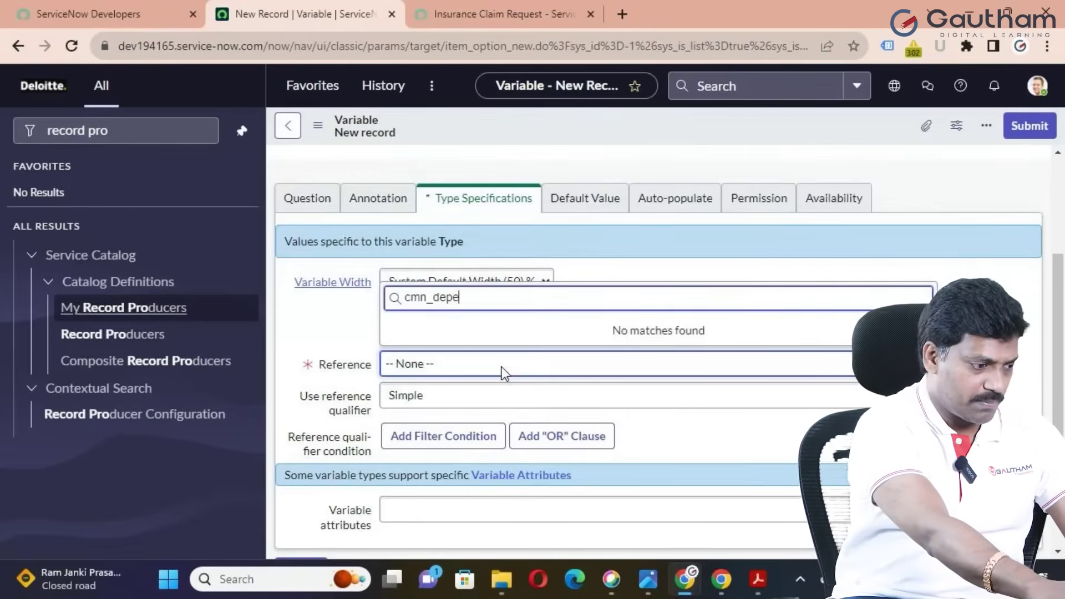
{"action": "key", "text": "BackSpace"}
{"action": "type", "text": "ar"}
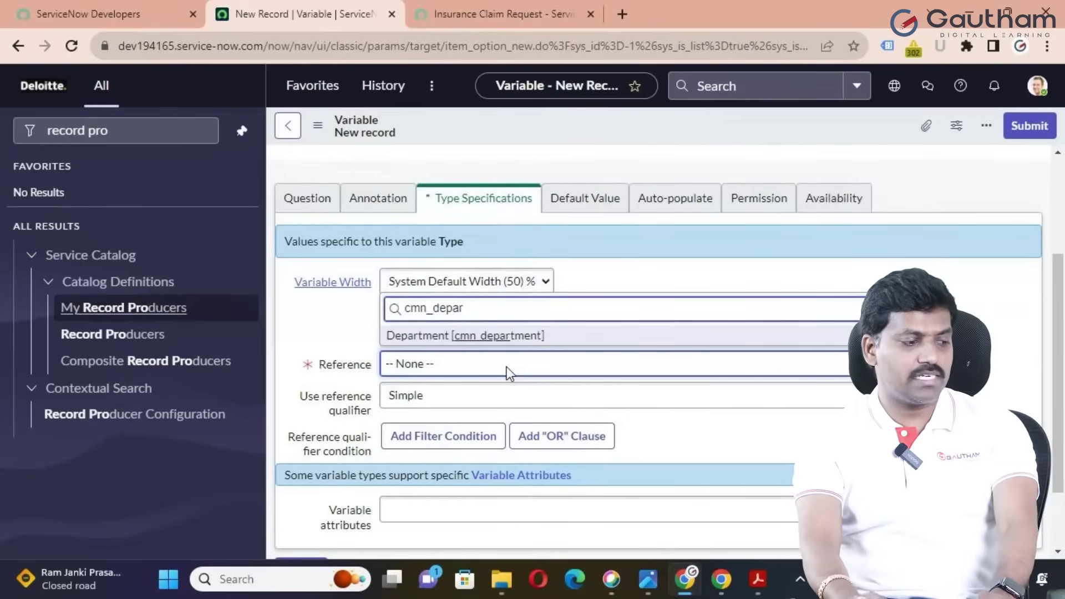
{"action": "left_click", "coordinate": [503, 335]}
{"action": "scroll", "coordinate": [471, 361], "scroll_direction": "down", "scroll_amount": 2}
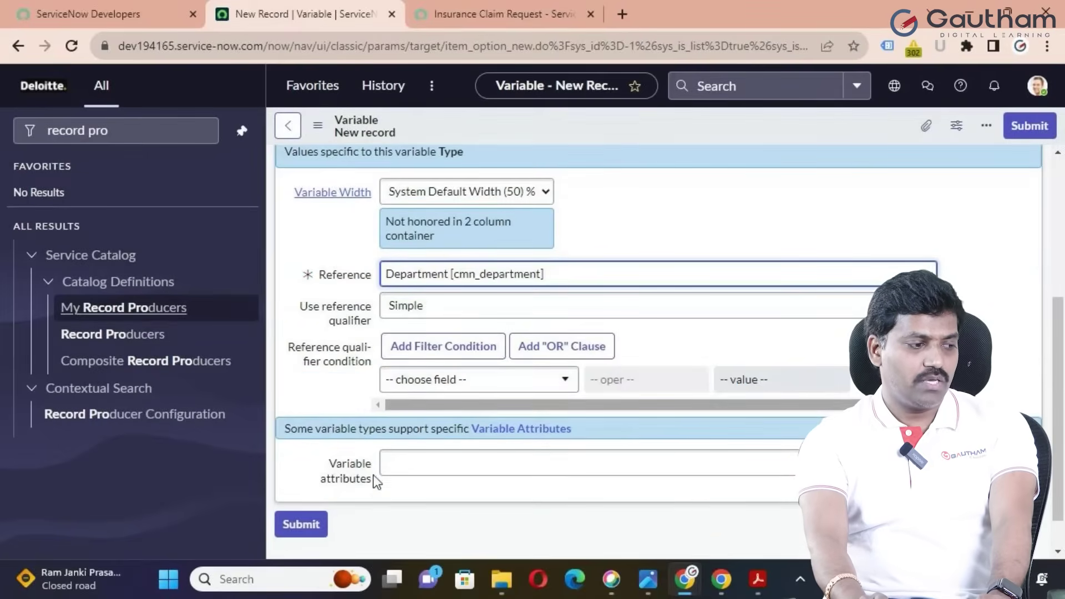
{"action": "scroll", "coordinate": [438, 480], "scroll_direction": "up", "scroll_amount": 3}
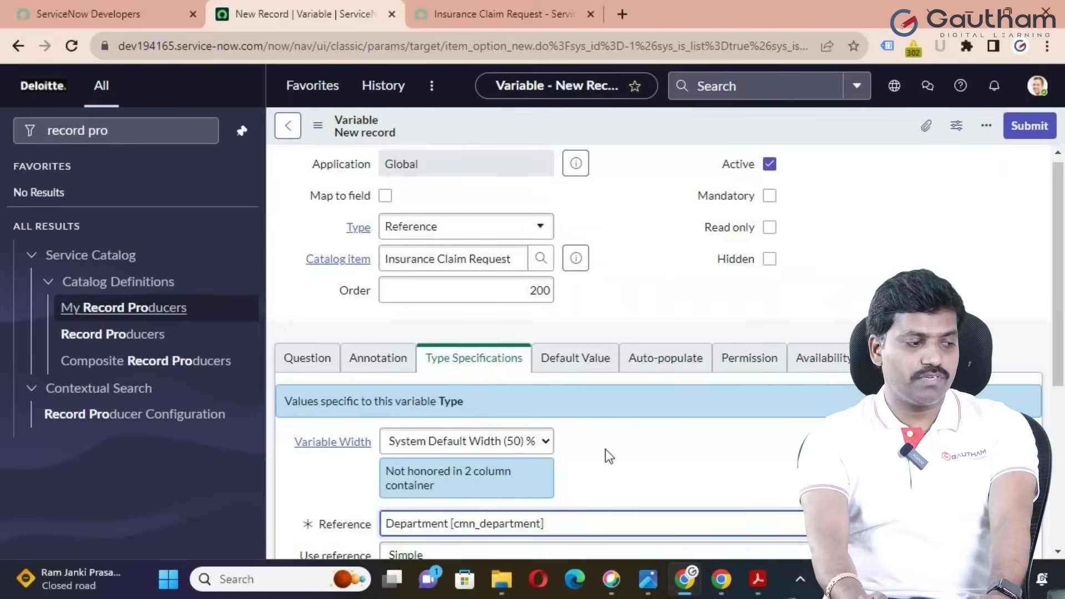
Step: Check the default value and auto-populate settings, then mark the Emp Department? variable as mandatory and submit it
{"action": "left_click", "coordinate": [577, 367]}
{"action": "left_click", "coordinate": [666, 359]}
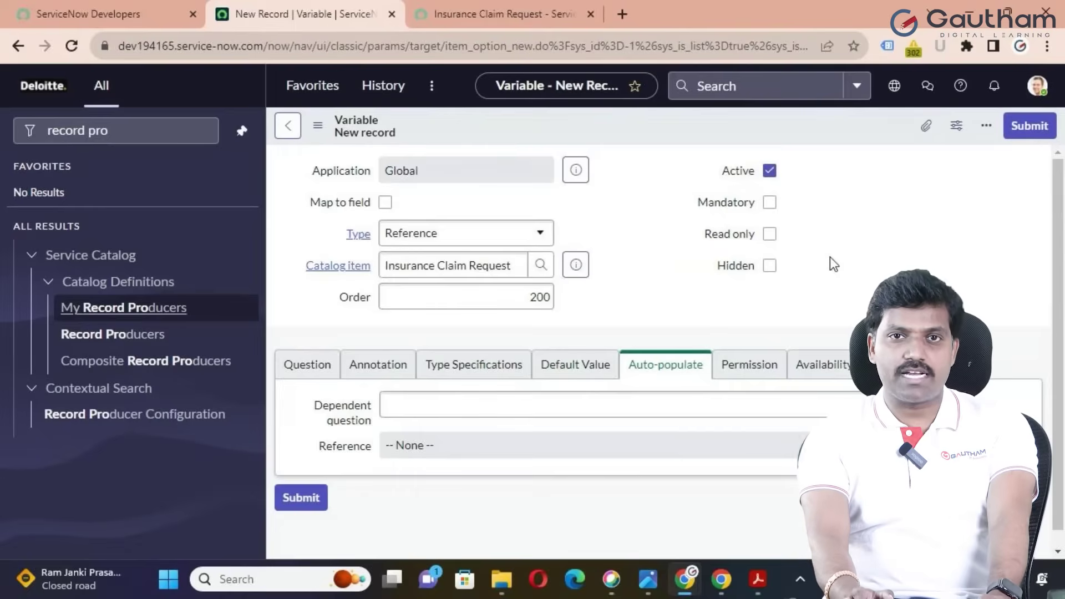
{"action": "left_click", "coordinate": [769, 204]}
{"action": "left_click", "coordinate": [1024, 128]}
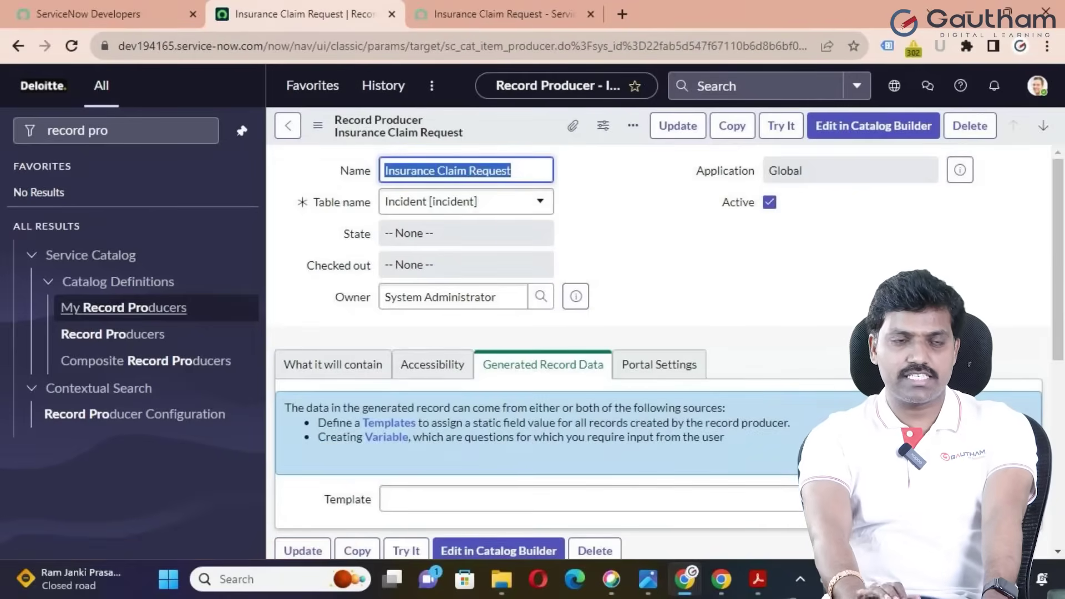
Step: Create a third variable for the record producer and set its order to 300
{"action": "scroll", "coordinate": [717, 378], "scroll_direction": "down", "scroll_amount": 5}
{"action": "left_click", "coordinate": [1021, 385]}
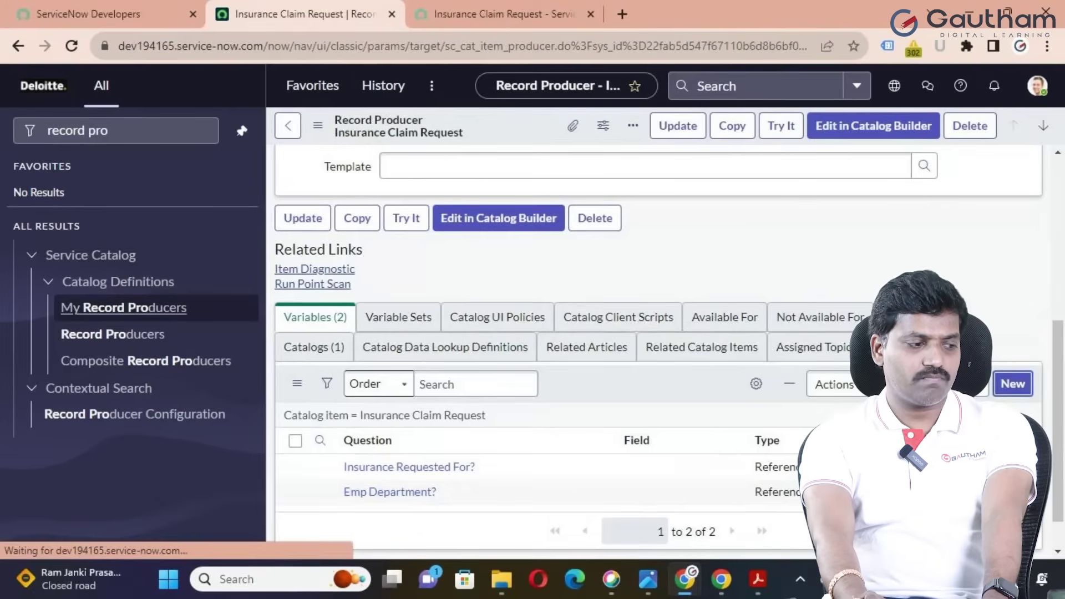
{"action": "left_click", "coordinate": [457, 305]}
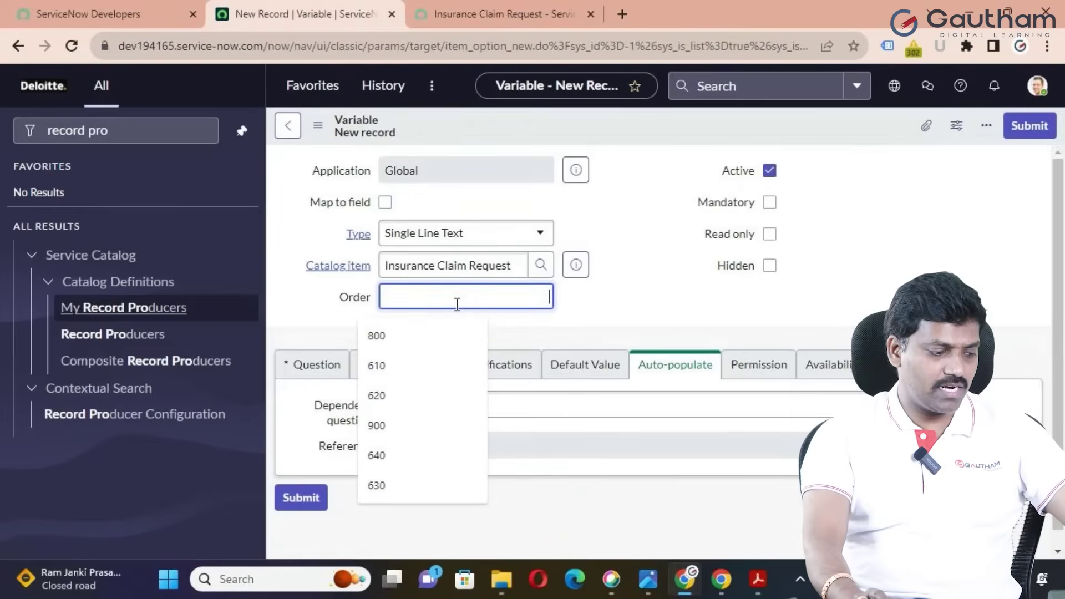
{"action": "type", "text": "300"}
{"action": "left_click", "coordinate": [647, 293]}
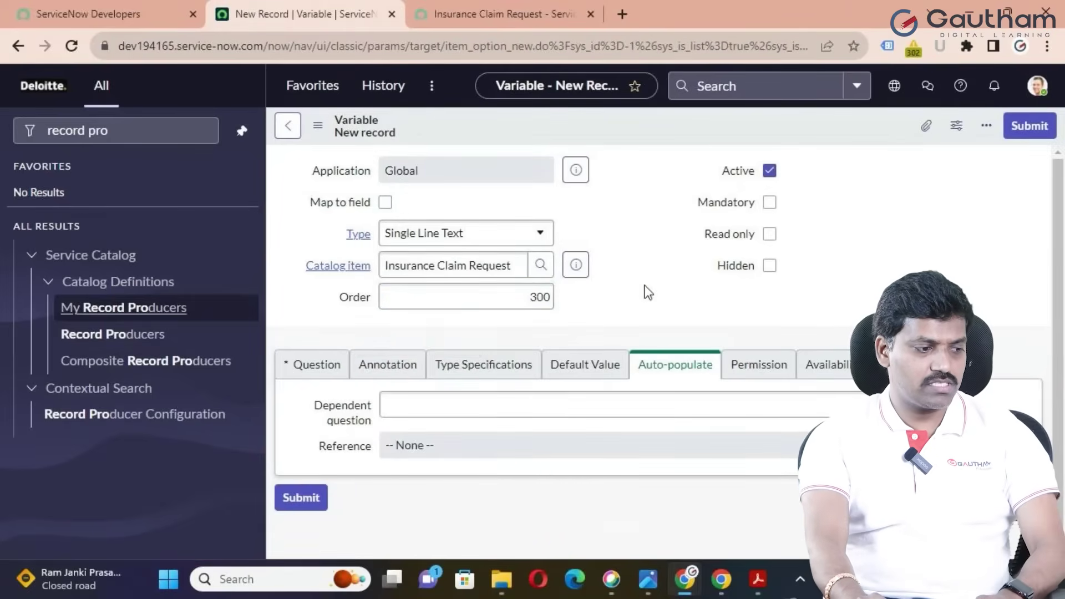
Step: Enter "Emp Designation" as the third variable's question and let its name fill in from it
{"action": "left_click", "coordinate": [305, 365]}
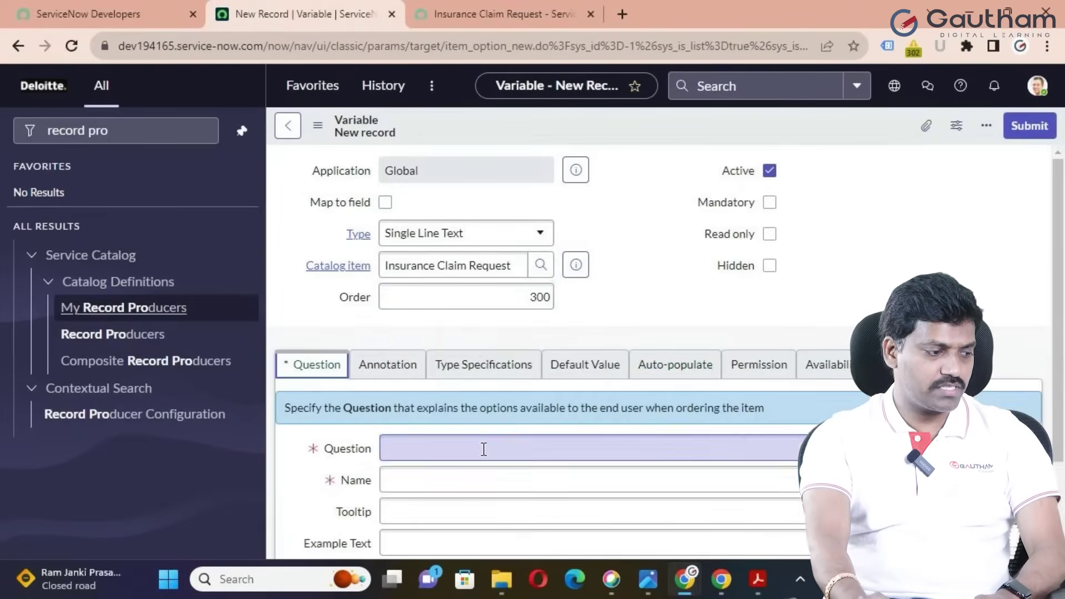
{"action": "left_click", "coordinate": [483, 448]}
{"action": "type", "text": "Emp"}
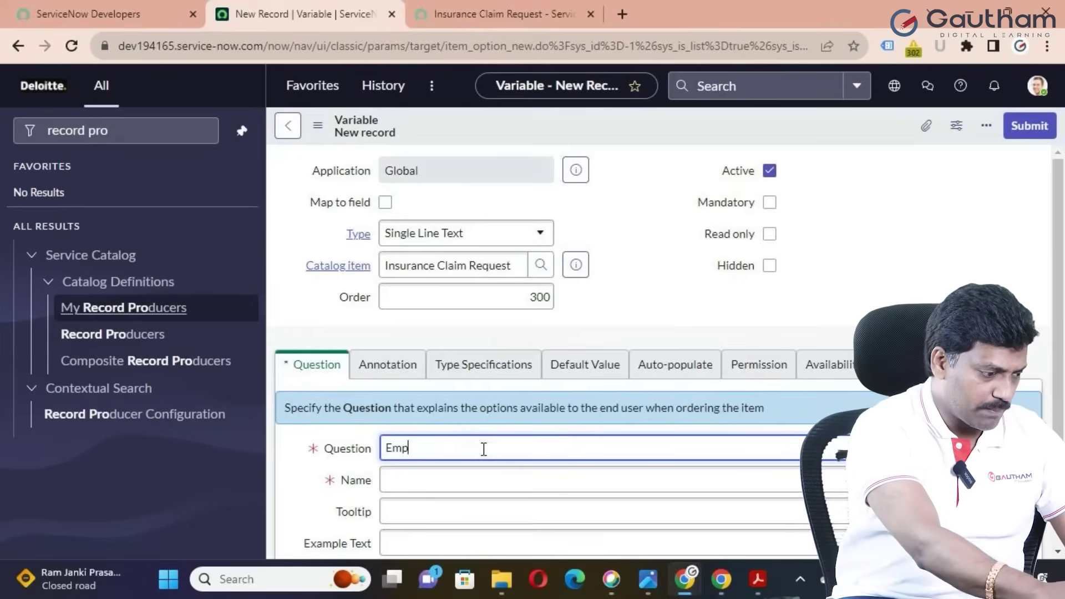
{"action": "type", "text": " Designation"}
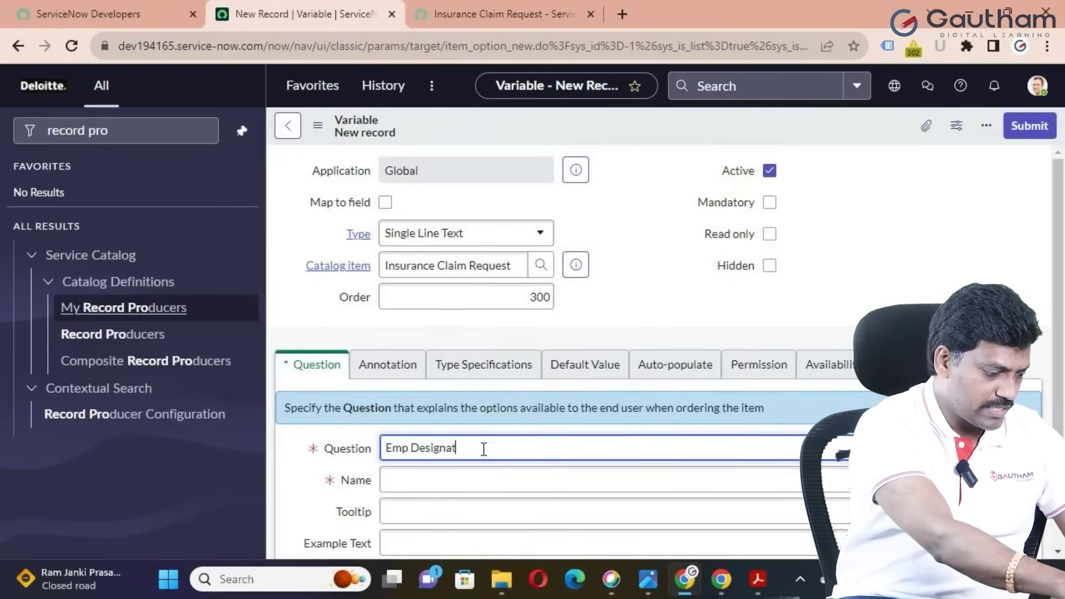
{"action": "left_click", "coordinate": [657, 324]}
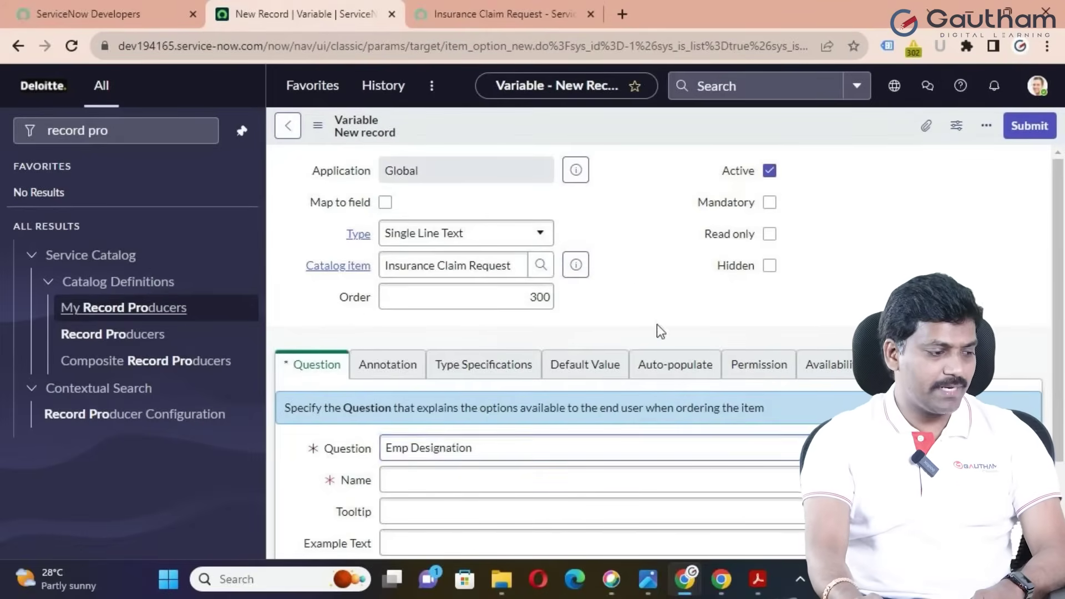
Step: Set the Emp Designation variable's type to Lookup Select Box
{"action": "left_click", "coordinate": [540, 241]}
{"action": "scroll", "coordinate": [444, 310], "scroll_direction": "up", "scroll_amount": 1}
{"action": "scroll", "coordinate": [450, 377], "scroll_direction": "down", "scroll_amount": 3}
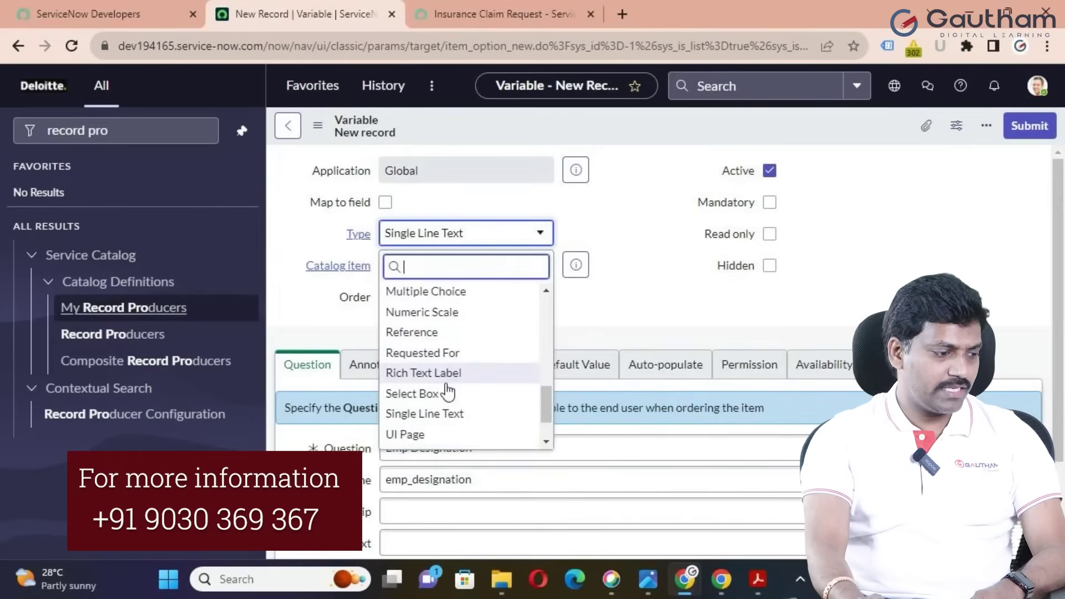
{"action": "scroll", "coordinate": [466, 400], "scroll_direction": "up", "scroll_amount": 3}
{"action": "scroll", "coordinate": [479, 405], "scroll_direction": "down", "scroll_amount": 2}
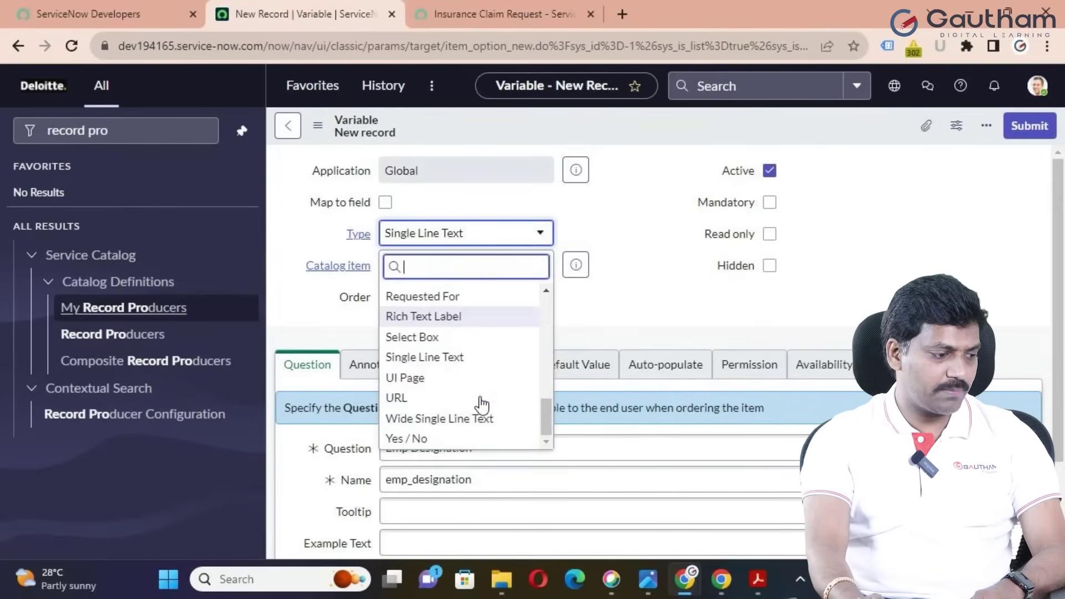
{"action": "scroll", "coordinate": [485, 402], "scroll_direction": "up", "scroll_amount": 5}
{"action": "scroll", "coordinate": [477, 402], "scroll_direction": "down", "scroll_amount": 2}
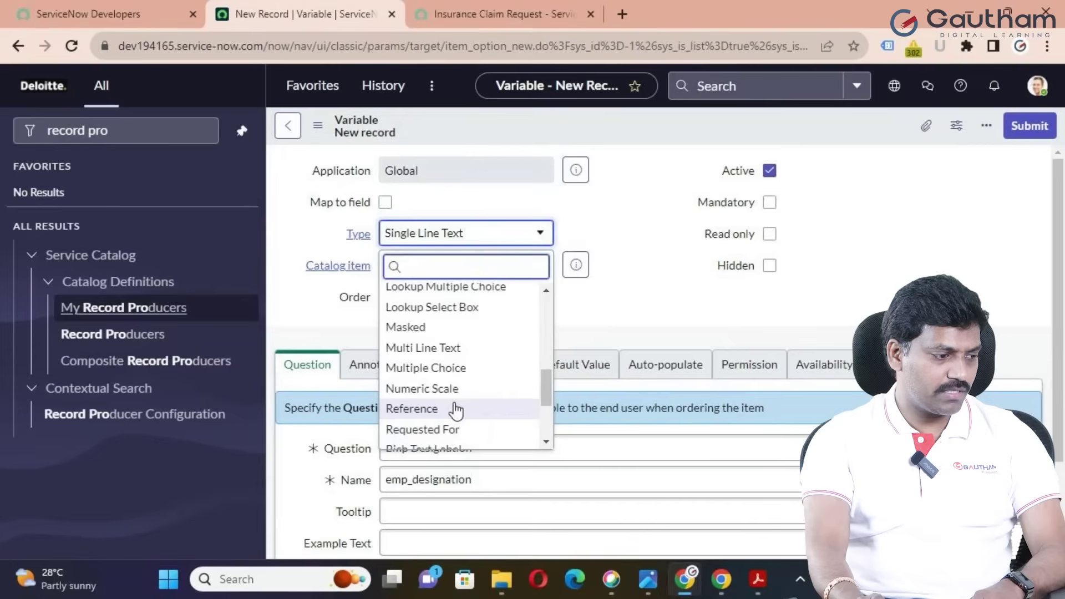
{"action": "left_click", "coordinate": [458, 307]}
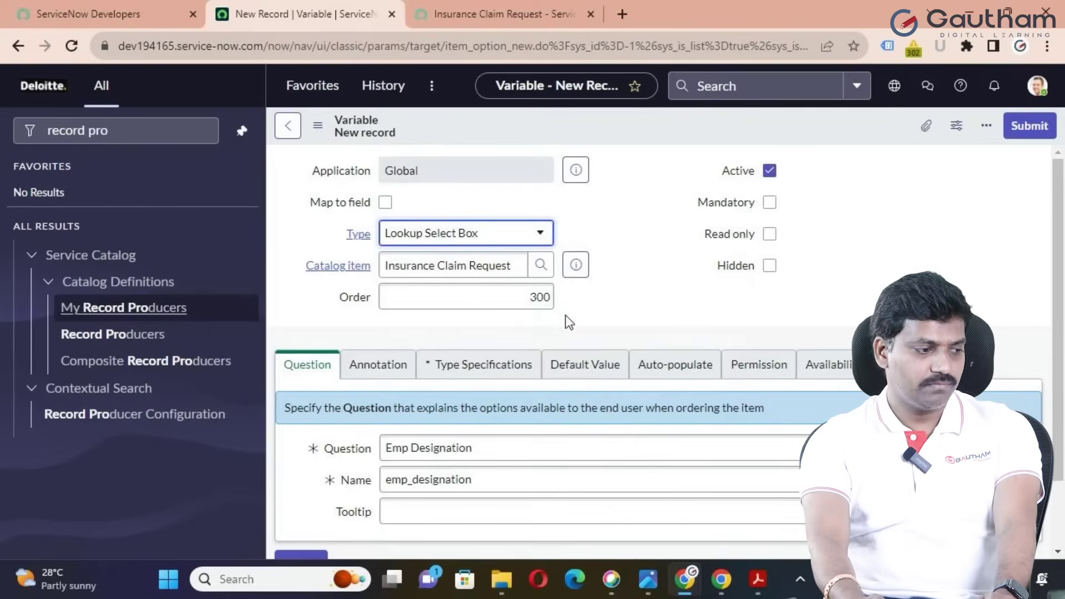
Step: Set the table that the Emp Designation variable looks up from to User [sys_user]
{"action": "scroll", "coordinate": [565, 315], "scroll_direction": "down", "scroll_amount": 2}
{"action": "left_click", "coordinate": [446, 294]}
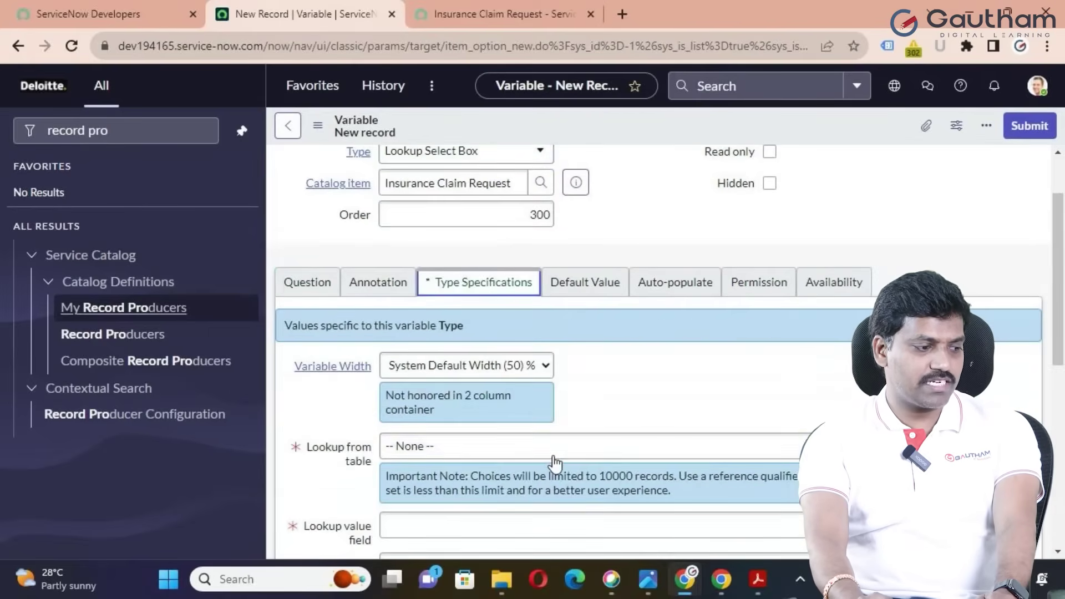
{"action": "scroll", "coordinate": [553, 448], "scroll_direction": "down", "scroll_amount": 2}
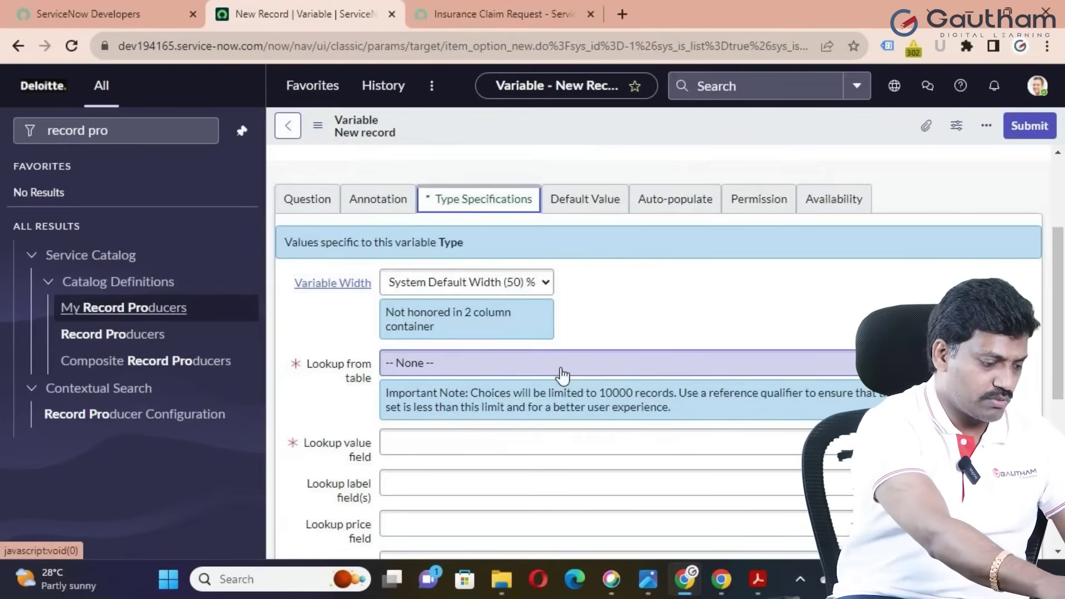
{"action": "left_click", "coordinate": [560, 369]}
{"action": "type", "text": "s"}
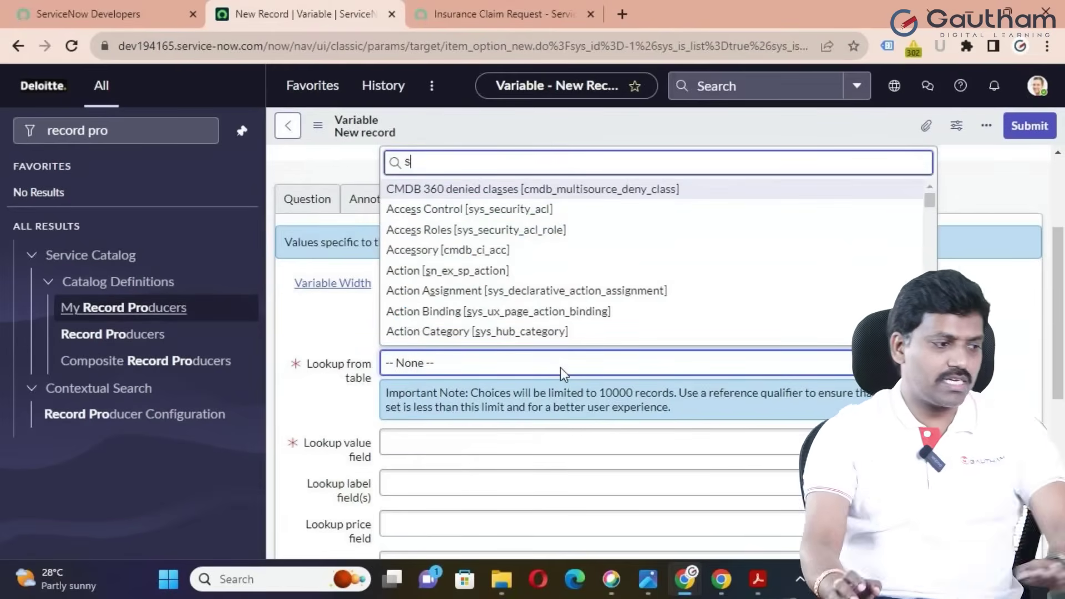
{"action": "type", "text": "ys_user"}
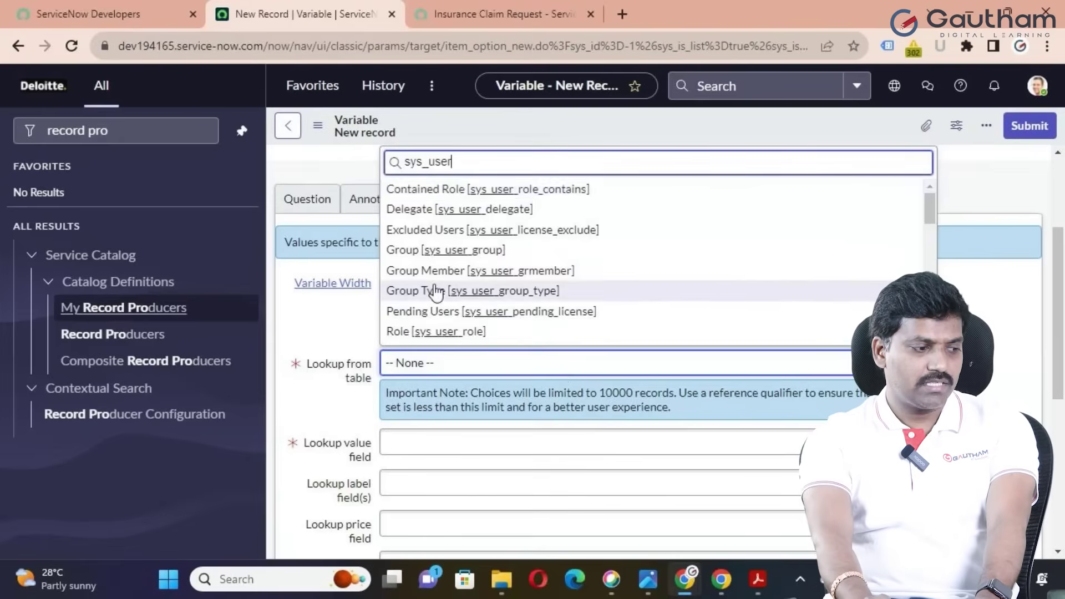
{"action": "scroll", "coordinate": [439, 290], "scroll_direction": "down", "scroll_amount": 3}
{"action": "scroll", "coordinate": [466, 284], "scroll_direction": "up", "scroll_amount": 2}
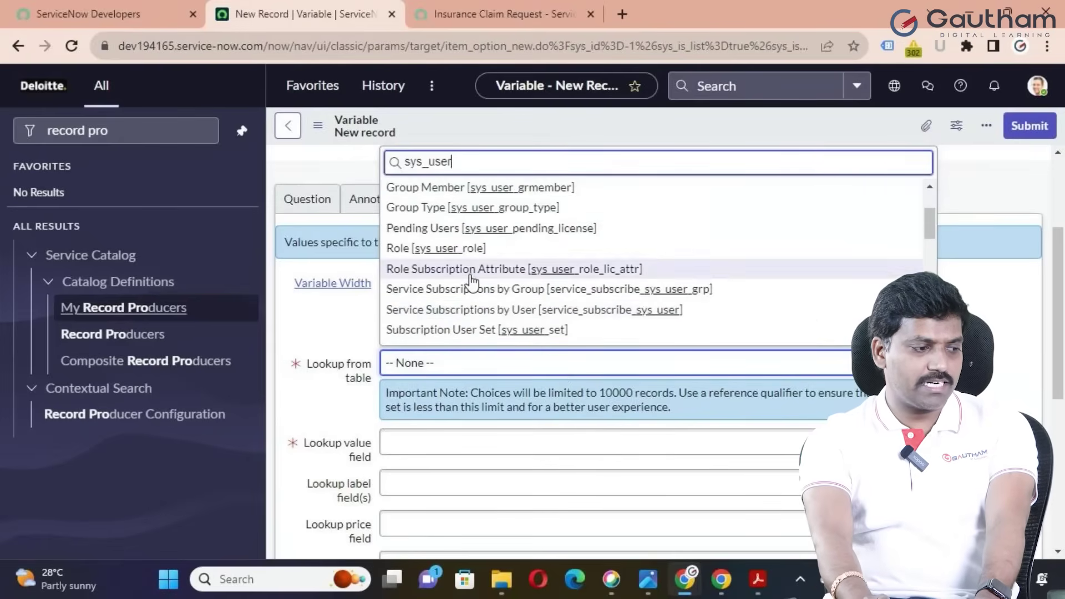
{"action": "scroll", "coordinate": [470, 280], "scroll_direction": "down", "scroll_amount": 5}
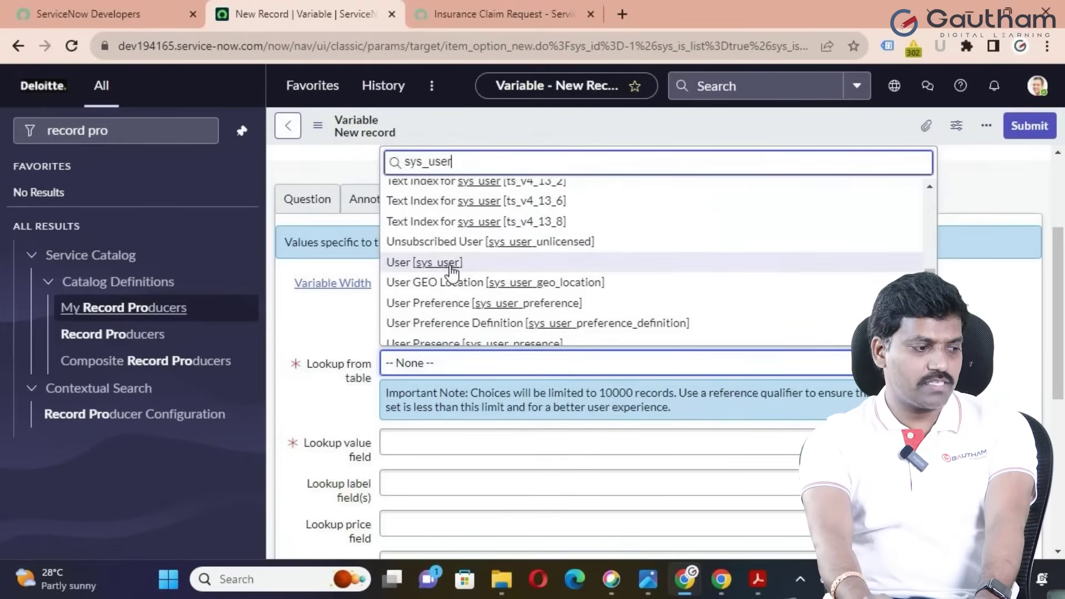
{"action": "left_click", "coordinate": [451, 263]}
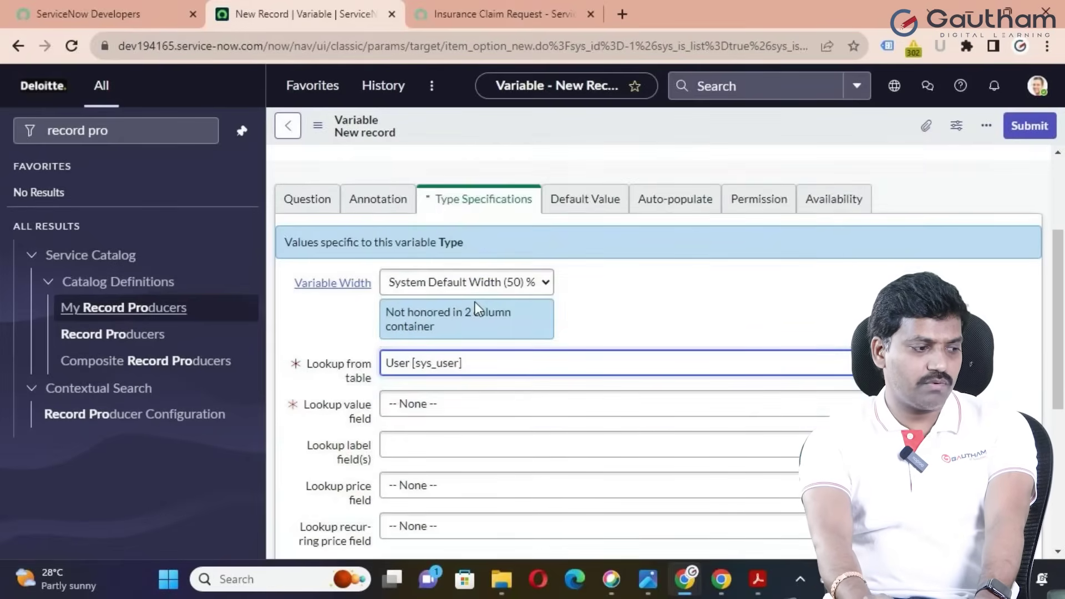
Step: Set the lookup value field to Title and enable both Include none and Unique values only
{"action": "left_click", "coordinate": [447, 405]}
{"action": "scroll", "coordinate": [422, 332], "scroll_direction": "down", "scroll_amount": 10}
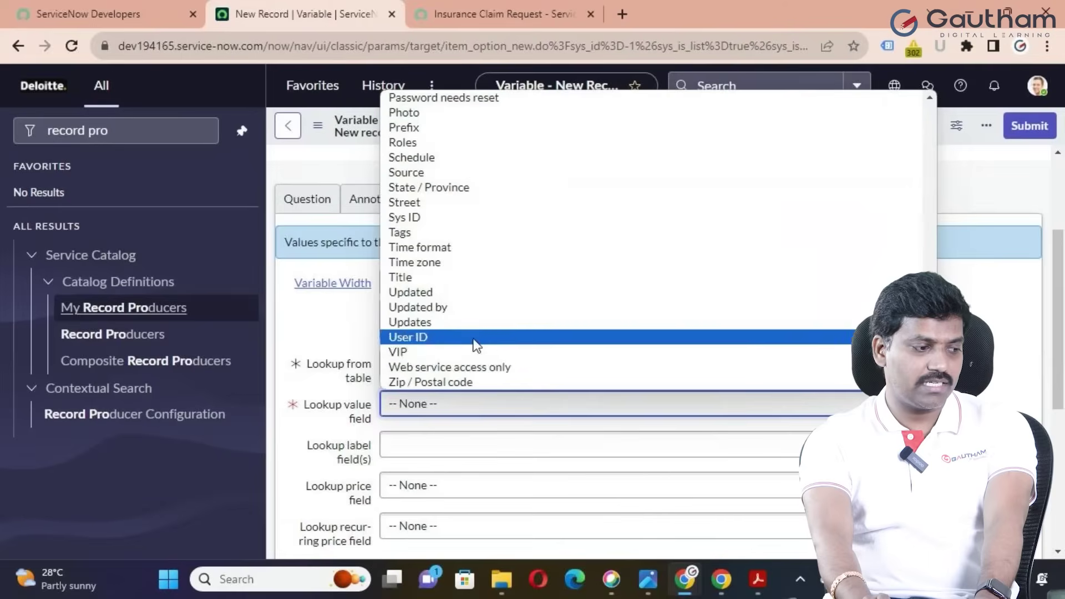
{"action": "left_click", "coordinate": [407, 278]}
{"action": "scroll", "coordinate": [482, 439], "scroll_direction": "down", "scroll_amount": 3}
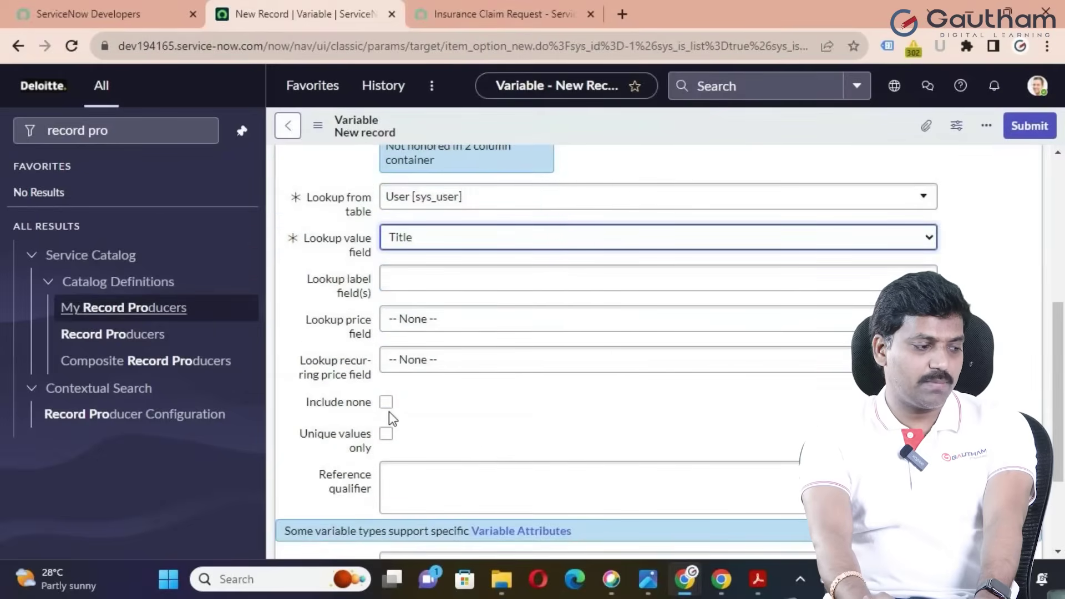
{"action": "left_click", "coordinate": [386, 404]}
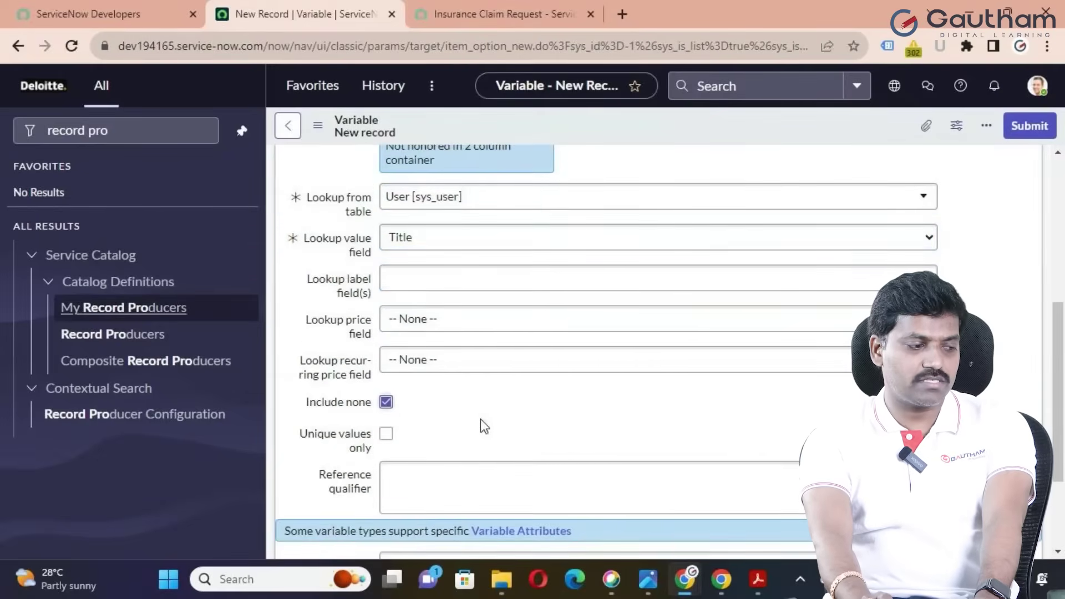
{"action": "left_click", "coordinate": [386, 434]}
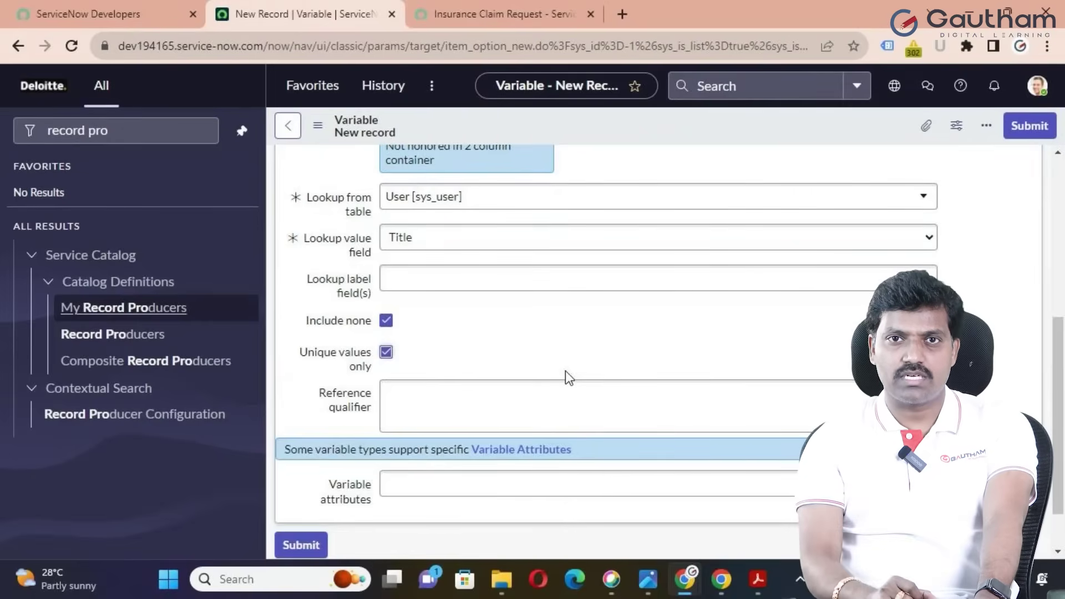
Step: Submit the Emp Designation variable and check the record producer's list of variables
{"action": "scroll", "coordinate": [482, 350], "scroll_direction": "down", "scroll_amount": 1}
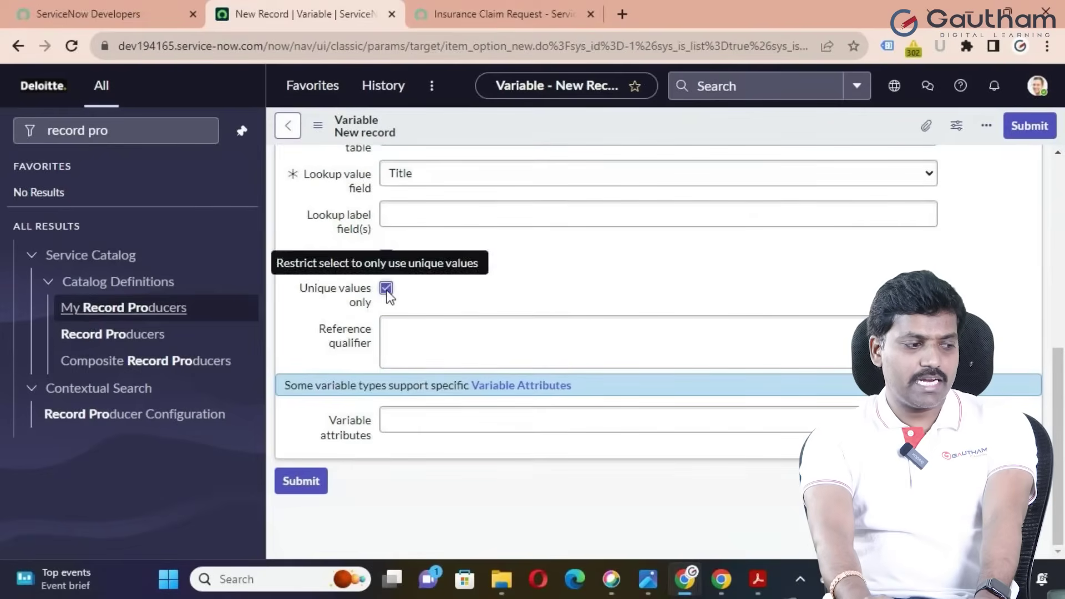
{"action": "scroll", "coordinate": [476, 335], "scroll_direction": "up", "scroll_amount": 6}
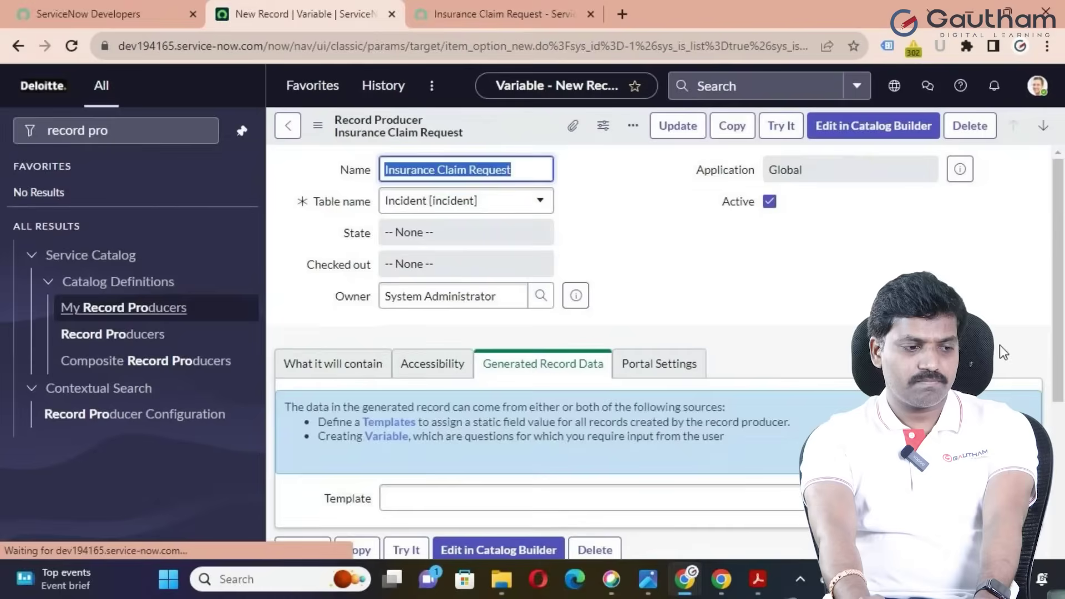
{"action": "scroll", "coordinate": [1002, 353], "scroll_direction": "down", "scroll_amount": 6}
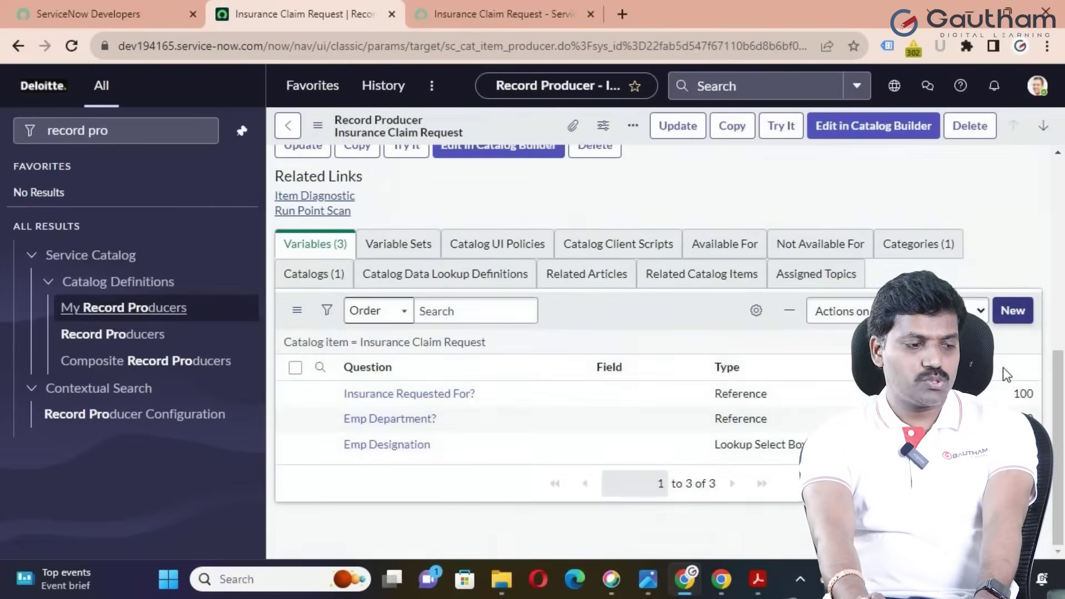
{"action": "scroll", "coordinate": [1003, 368], "scroll_direction": "up", "scroll_amount": 6}
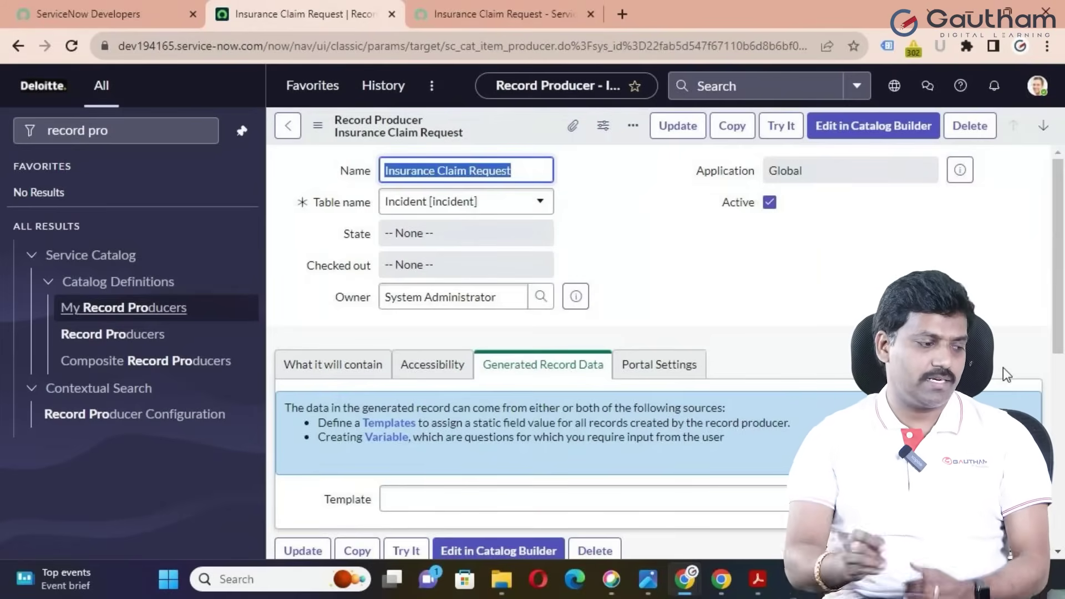
{"action": "scroll", "coordinate": [551, 314], "scroll_direction": "down", "scroll_amount": 6}
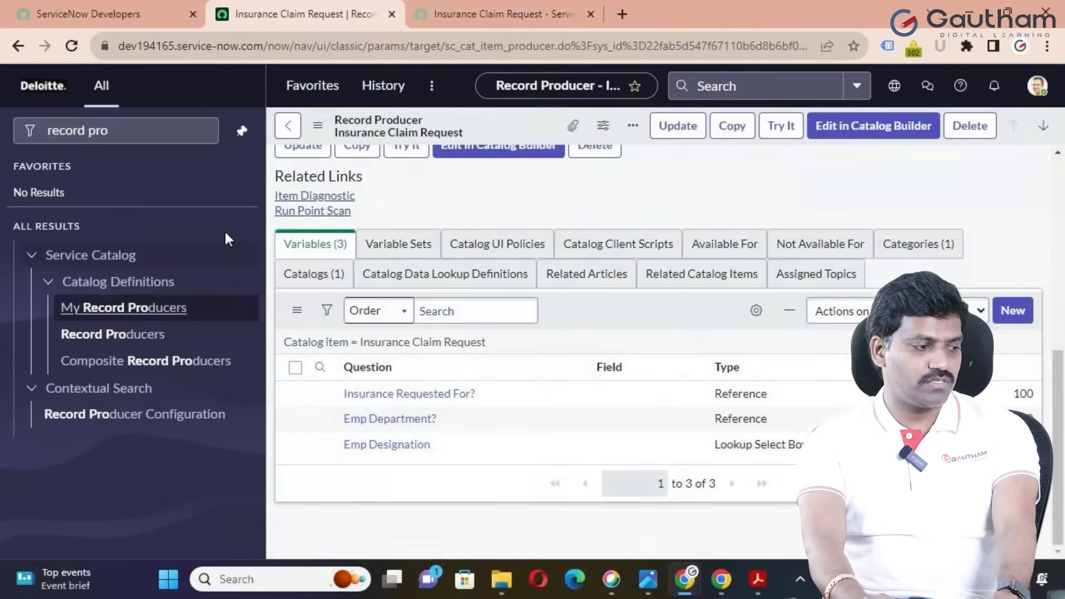
Step: Create a fourth variable with the question "Emp Email Address?" and let its name fill in from it
{"action": "left_click", "coordinate": [1013, 310]}
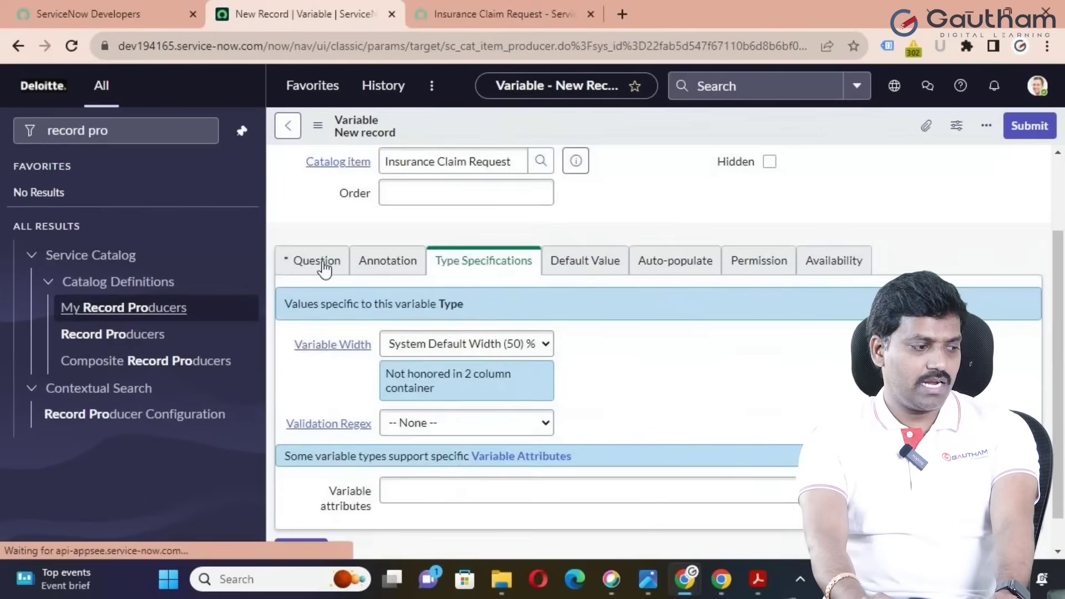
{"action": "left_click", "coordinate": [416, 344]}
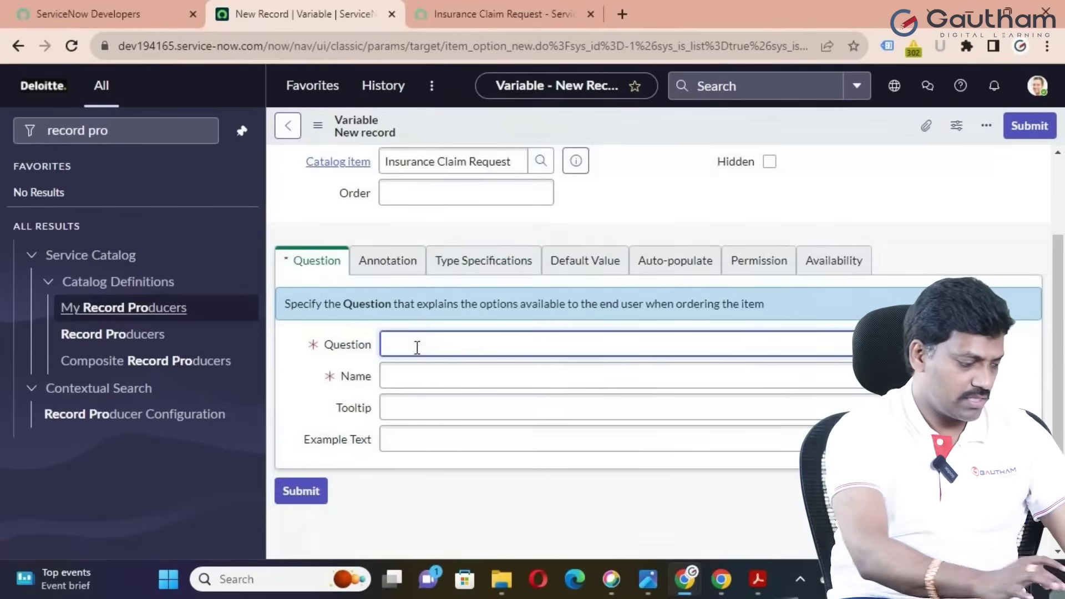
{"action": "type", "text": "Emp Email"}
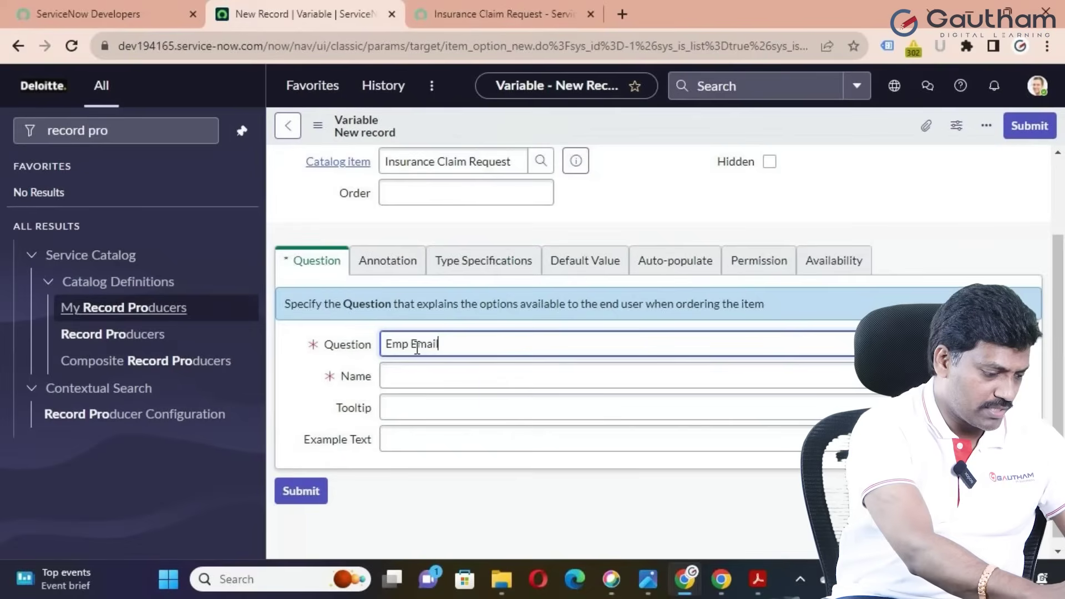
{"action": "type", "text": " Address?"}
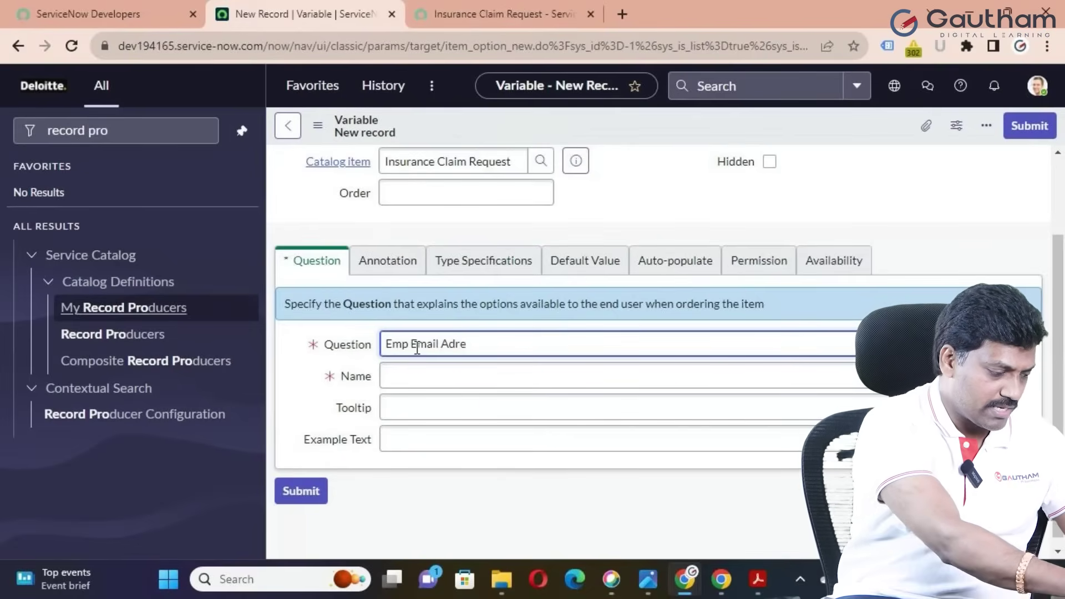
{"action": "key", "text": "Tab"}
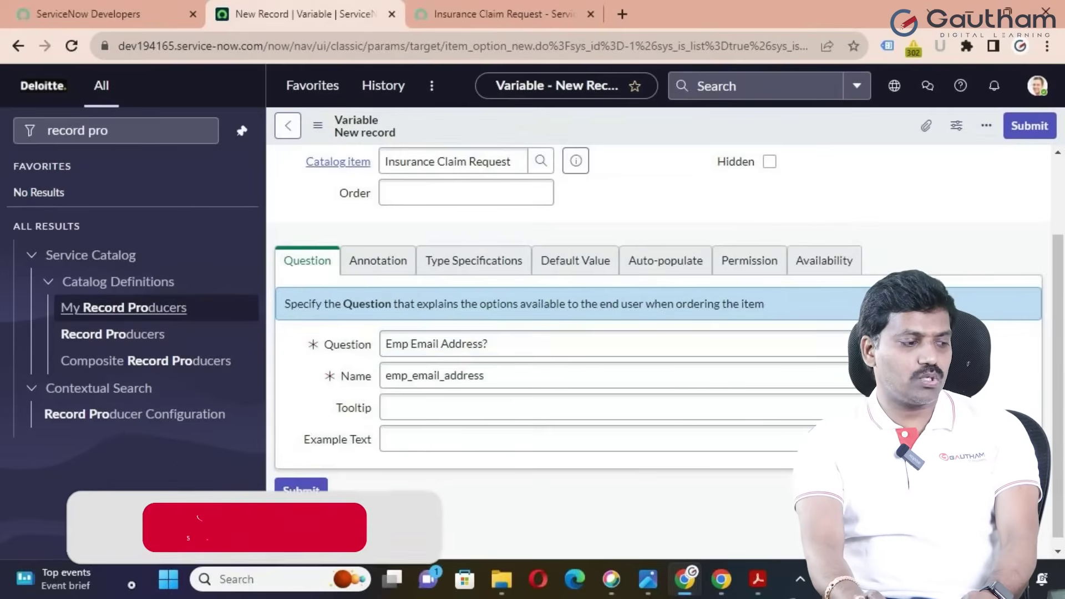
{"action": "left_click", "coordinate": [475, 404]}
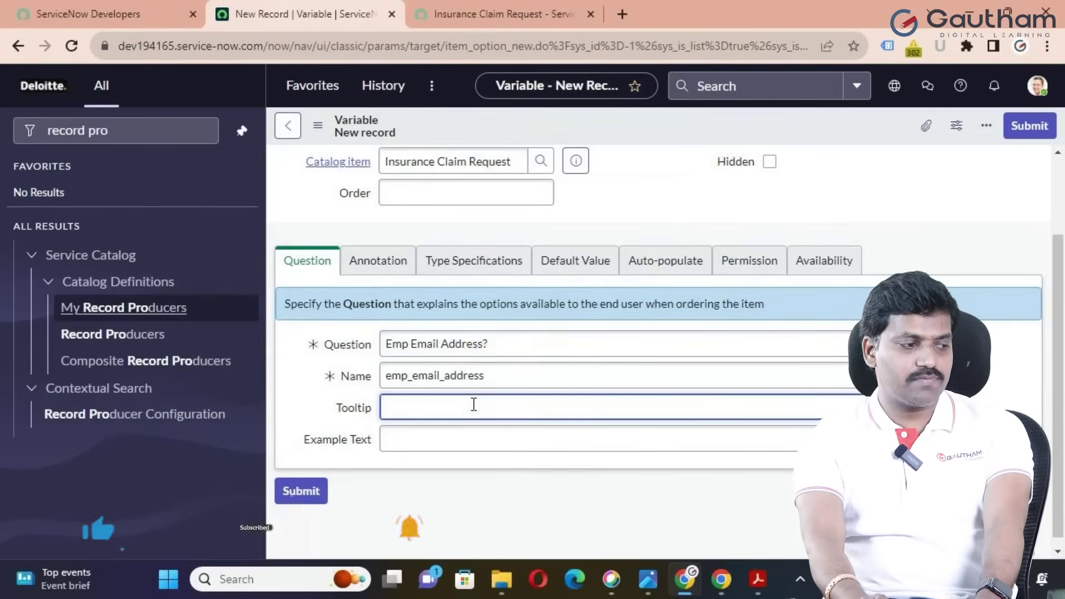
Step: Set the Emp Email Address? variable's order to 400 and its type to Email
{"action": "scroll", "coordinate": [420, 215], "scroll_direction": "up", "scroll_amount": 2}
{"action": "left_click", "coordinate": [499, 288]}
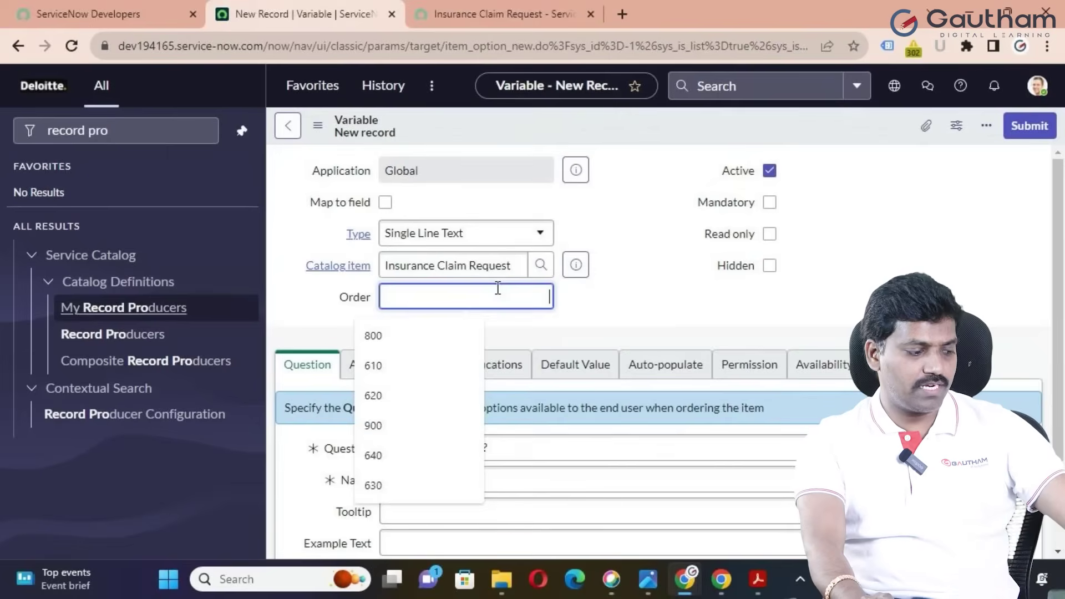
{"action": "type", "text": "40"}
{"action": "left_click", "coordinate": [541, 233]}
{"action": "type", "text": "eml"}
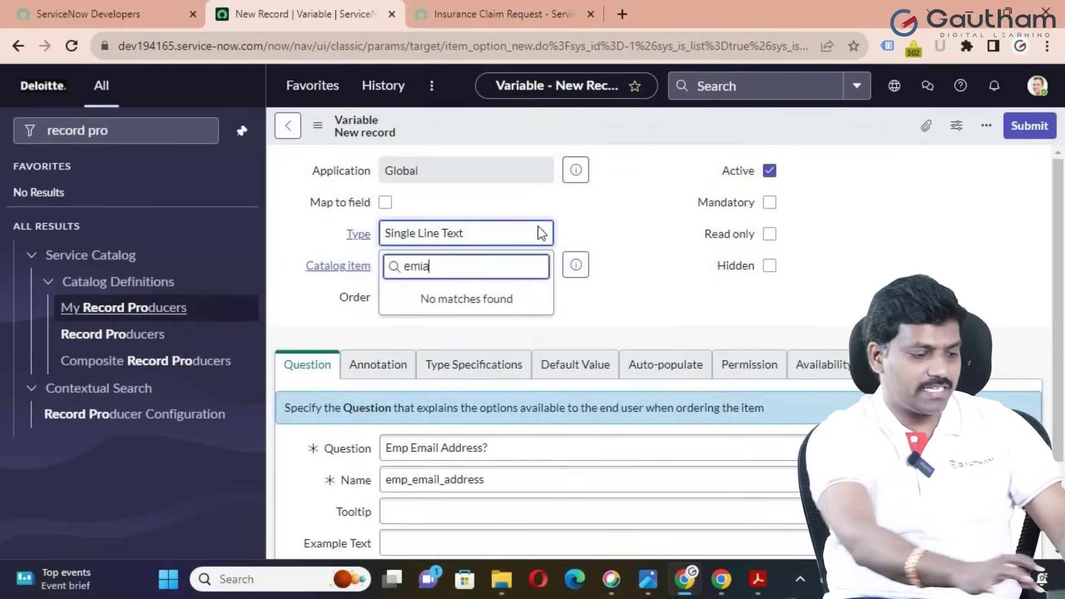
{"action": "key", "text": "BackSpace"}
{"action": "key", "text": "BackSpace"}
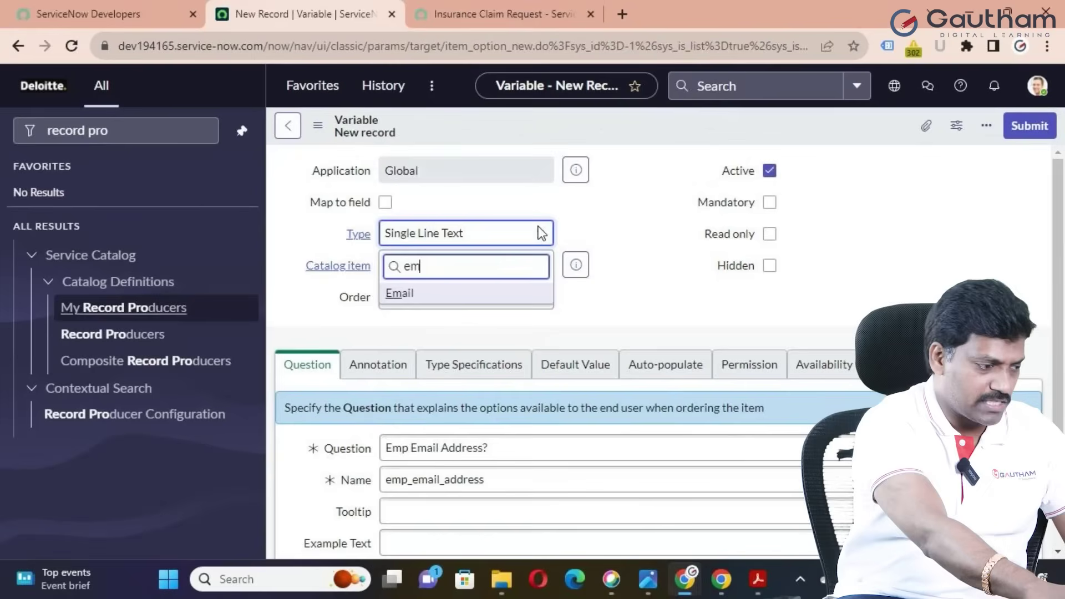
{"action": "left_click", "coordinate": [424, 303]}
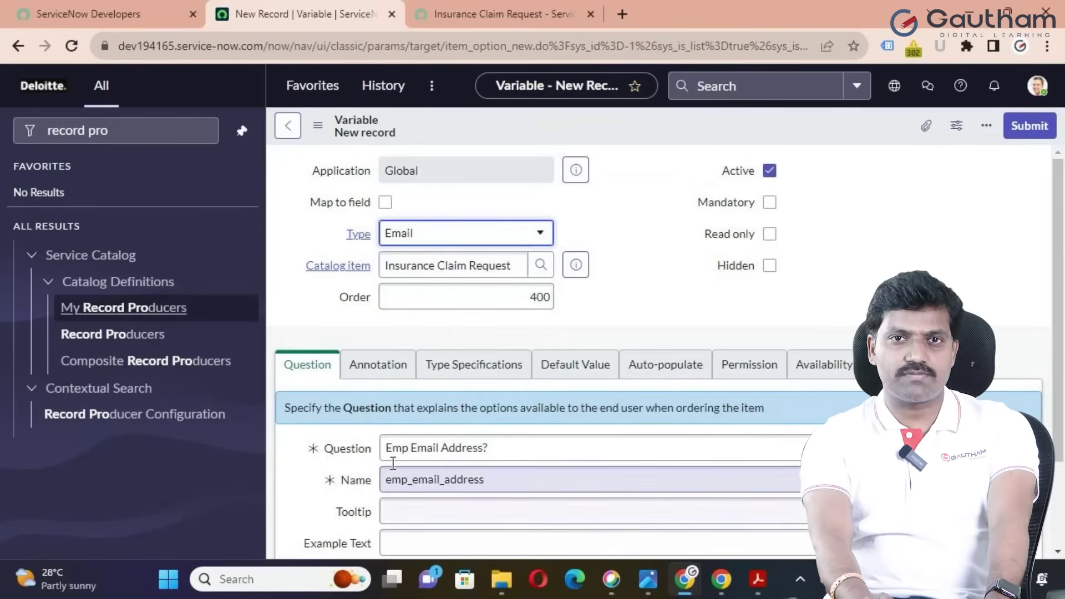
Step: Set the email variable's tooltip to "Provide valid email address" and enter a sample email address as its example text
{"action": "scroll", "coordinate": [444, 455], "scroll_direction": "down", "scroll_amount": 3}
{"action": "left_click", "coordinate": [407, 408]}
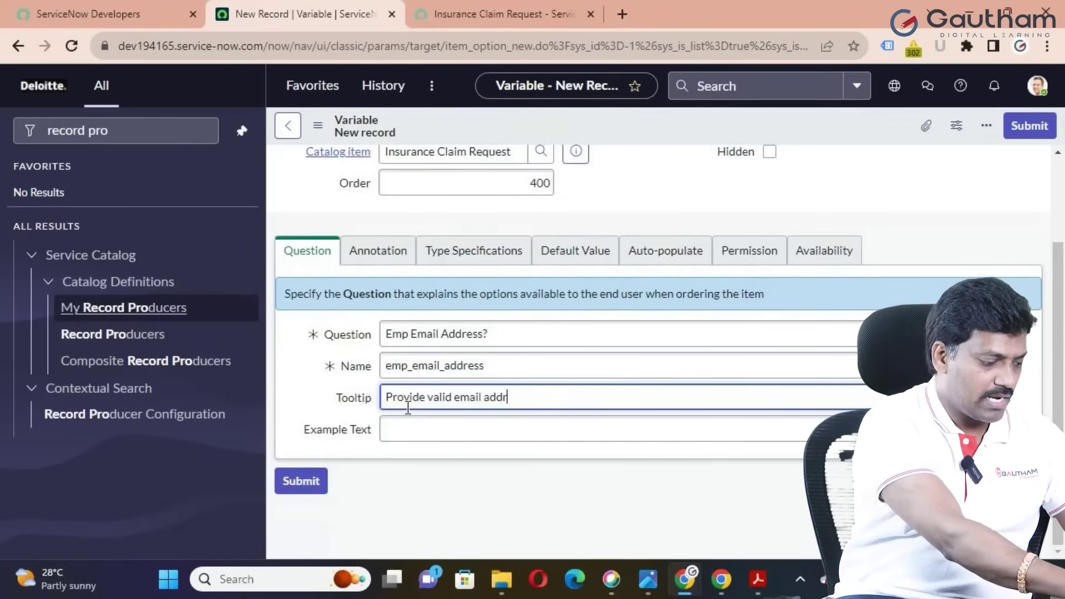
{"action": "left_click", "coordinate": [478, 441]}
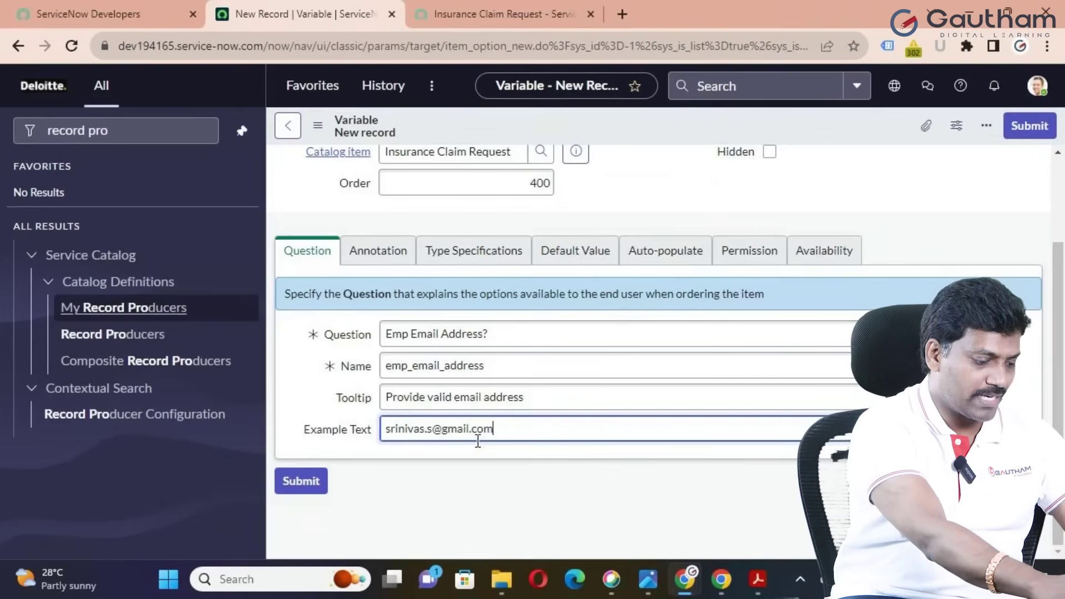
{"action": "left_click", "coordinate": [375, 253]}
{"action": "left_click", "coordinate": [291, 252]}
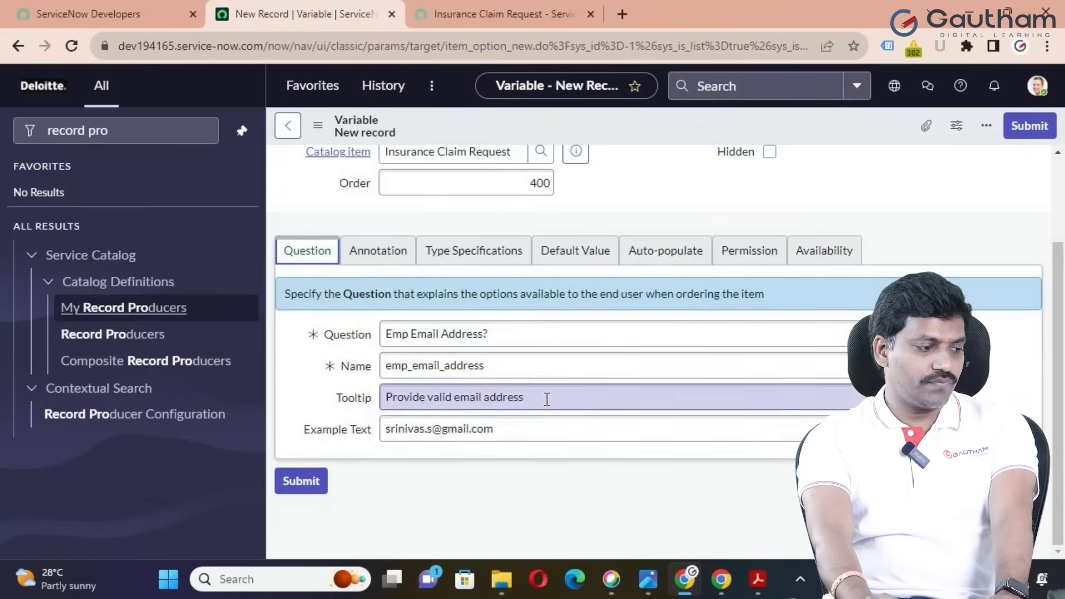
Step: Copy the tooltip text and enable Show help and Always Expanded in the variable's annotation settings
{"action": "left_click_drag", "start_coordinate": [547, 397], "coordinate": [361, 409]}
{"action": "key", "text": "ctrl+c"}
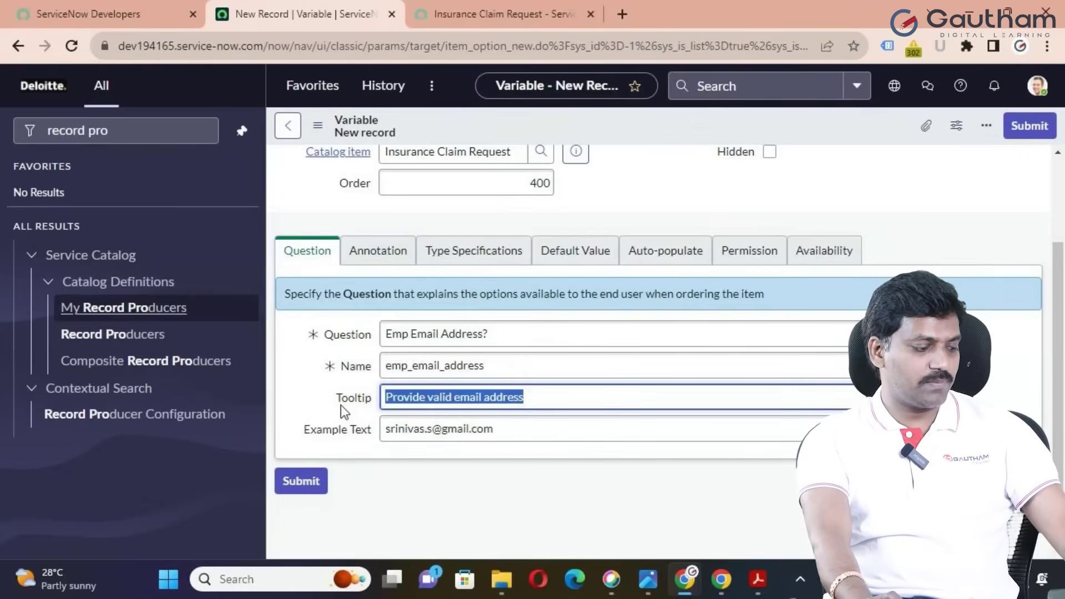
{"action": "left_click", "coordinate": [357, 259]}
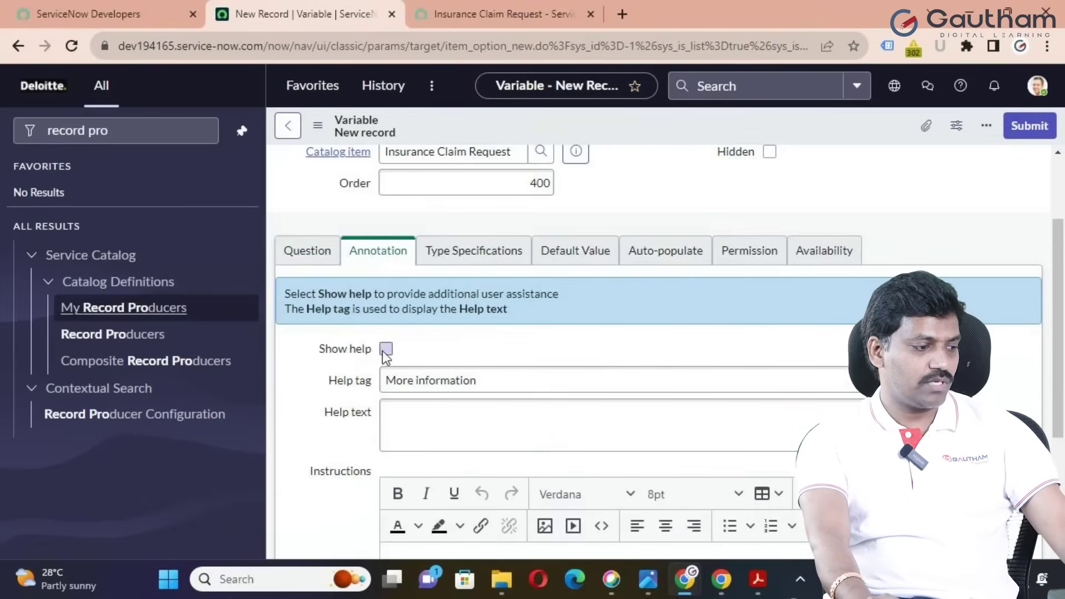
{"action": "left_click", "coordinate": [385, 349]}
{"action": "left_click", "coordinate": [769, 348]}
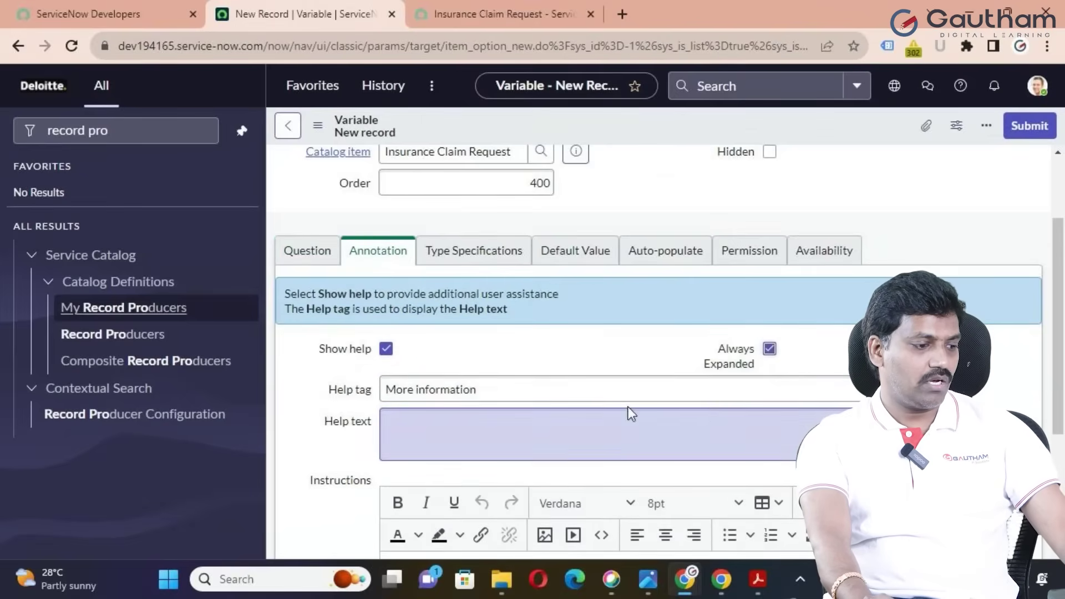
Step: Set both the help tag and the help text to "Provide valid email address" and submit the variable
{"action": "left_click_drag", "start_coordinate": [523, 390], "coordinate": [287, 407]}
{"action": "key", "text": "ctrl+v"}
{"action": "left_click", "coordinate": [451, 443]}
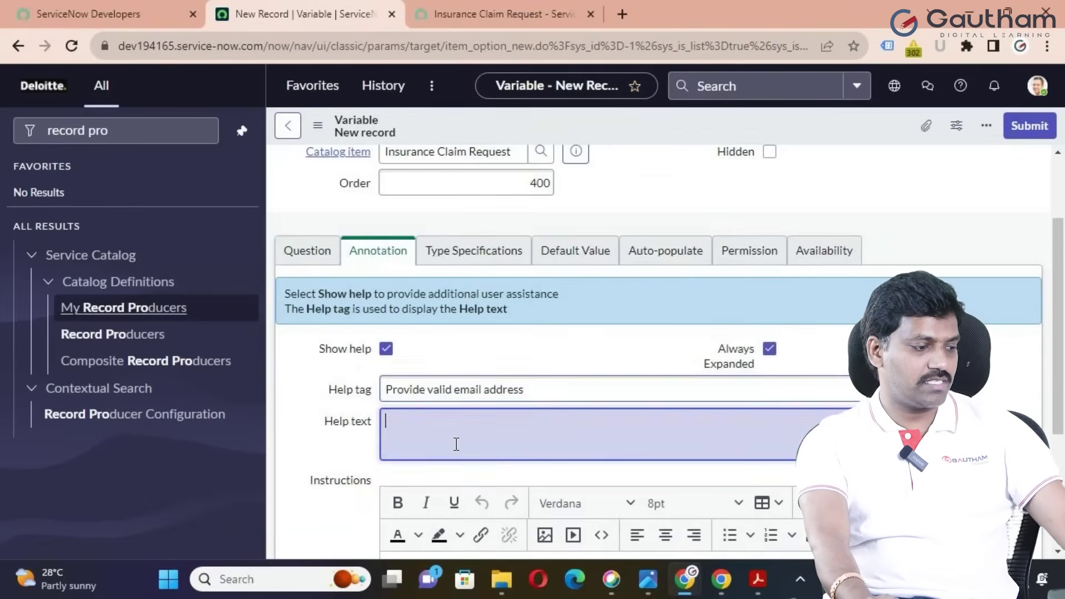
{"action": "key", "text": "ctrl+v"}
{"action": "scroll", "coordinate": [518, 351], "scroll_direction": "up", "scroll_amount": 2}
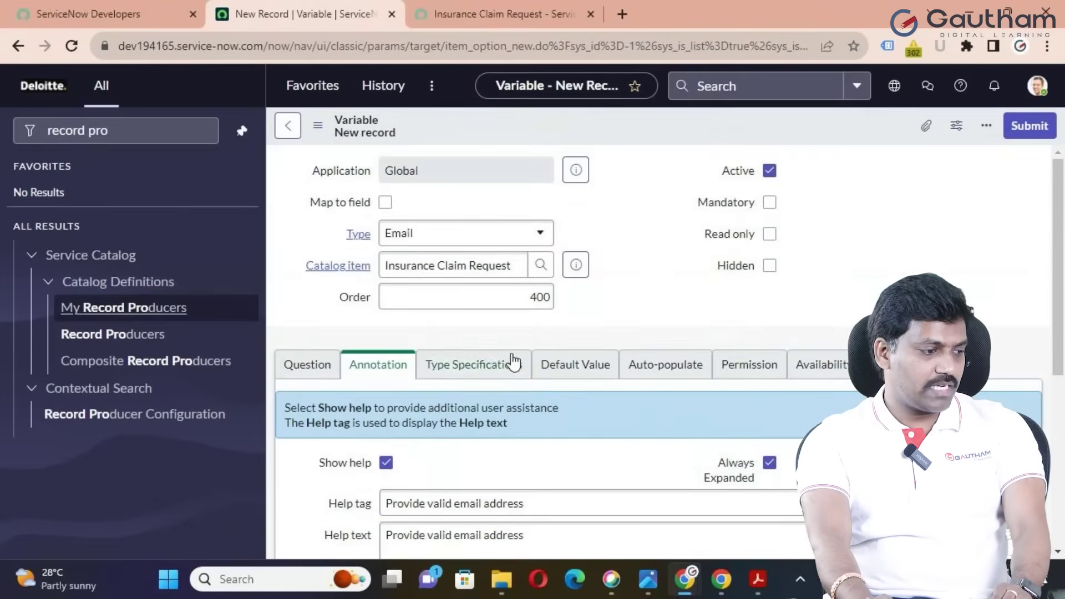
{"action": "left_click", "coordinate": [1029, 125]}
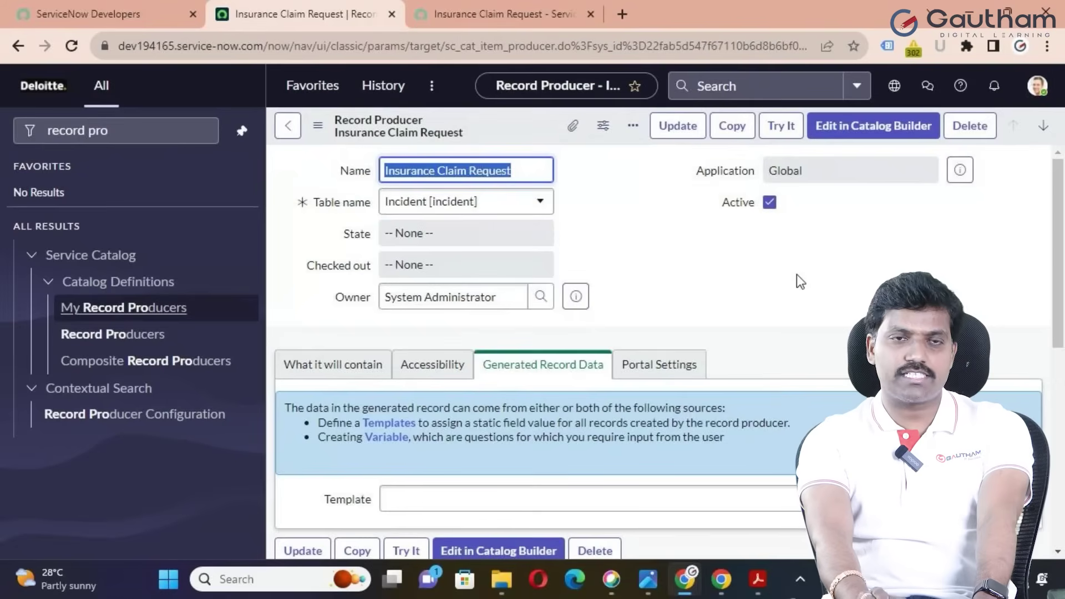
Step: Try the record producer and fill in an employee's name, department IT and designation IT Technician
{"action": "left_click", "coordinate": [784, 127]}
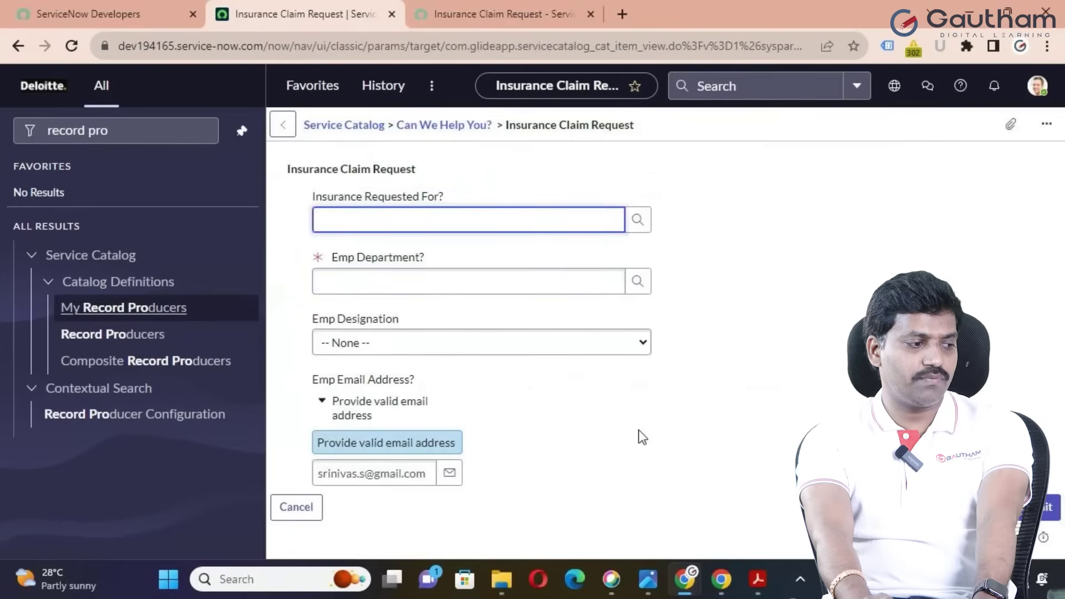
{"action": "left_click", "coordinate": [637, 220]}
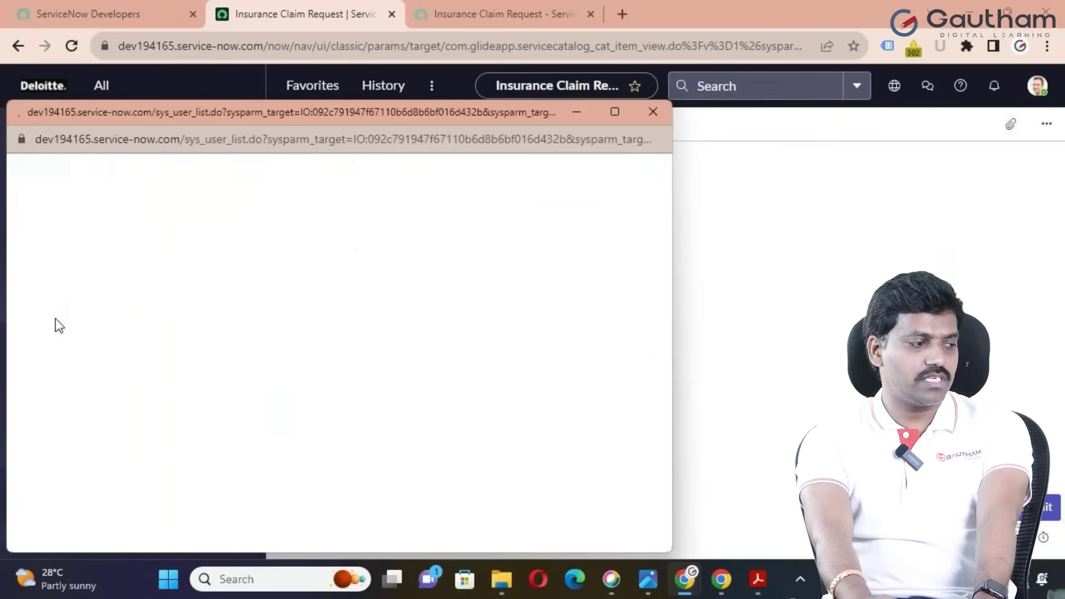
{"action": "left_click", "coordinate": [113, 308]}
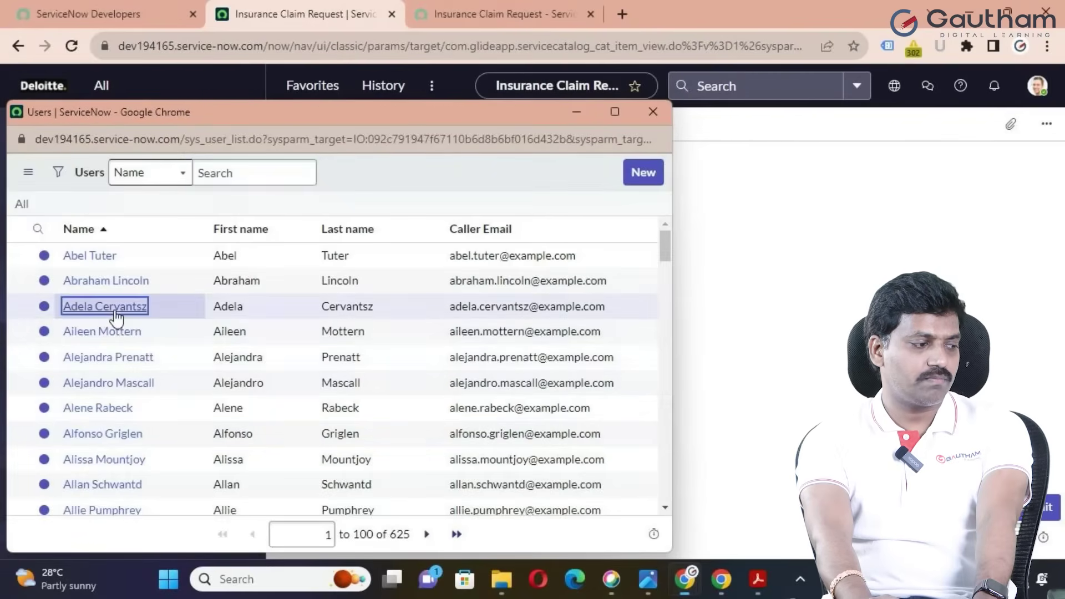
{"action": "left_click", "coordinate": [638, 281]}
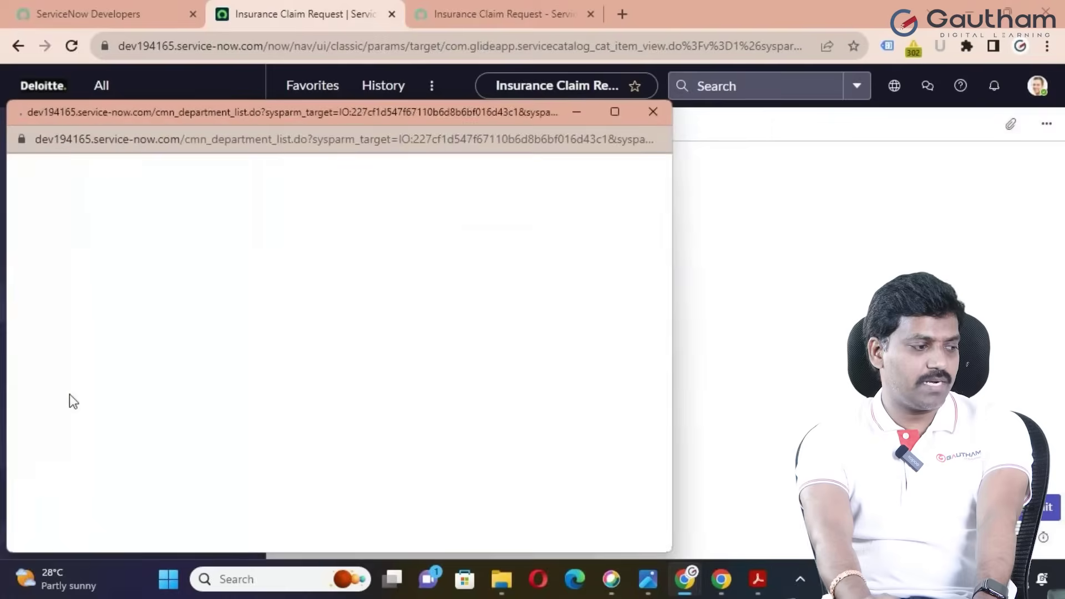
{"action": "left_click", "coordinate": [69, 359]}
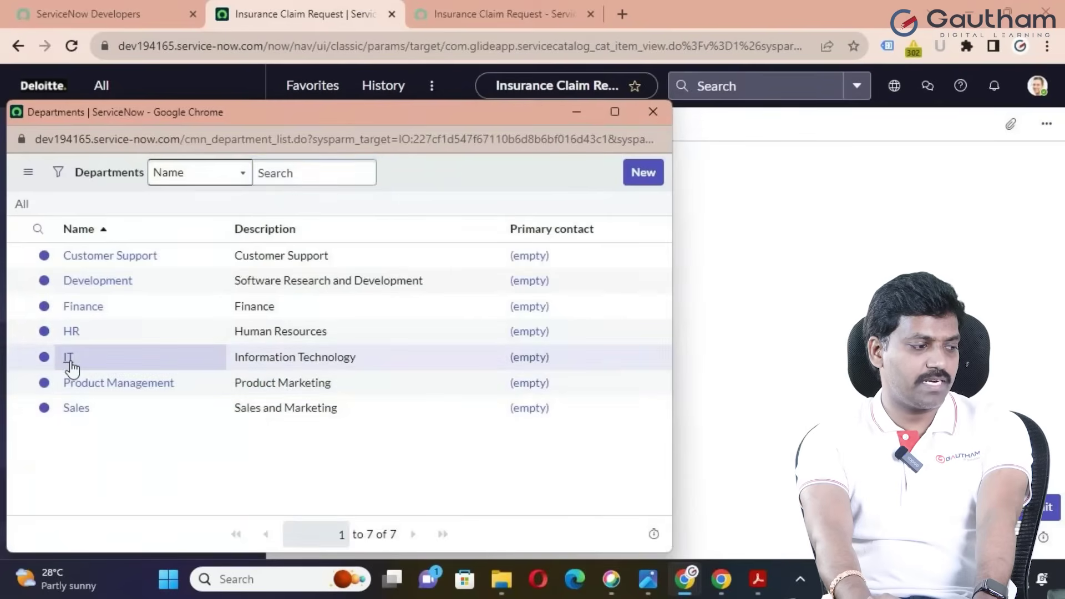
{"action": "left_click", "coordinate": [637, 345]}
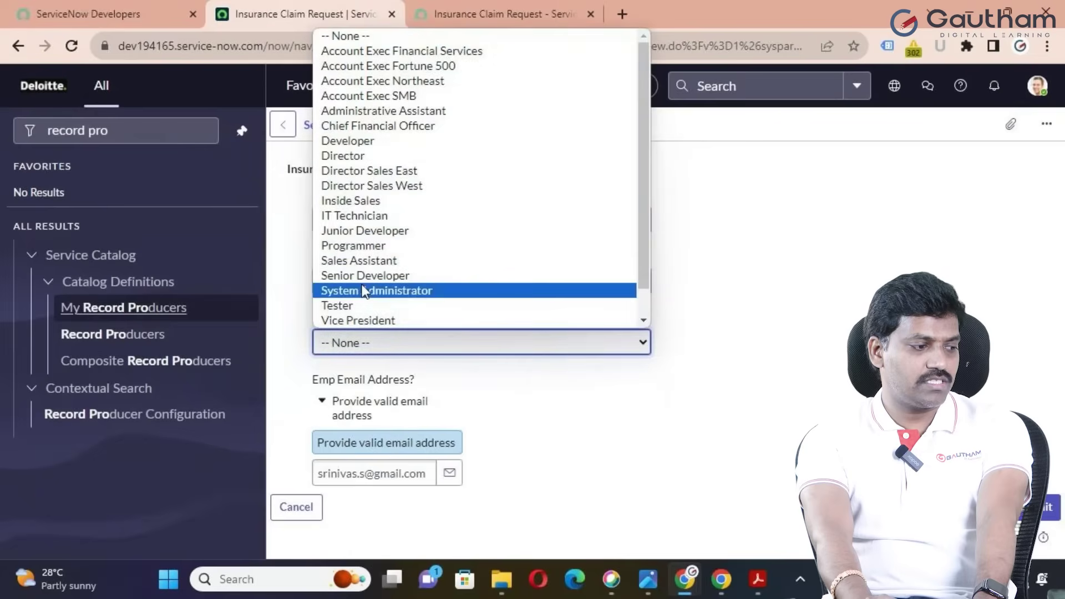
{"action": "left_click", "coordinate": [351, 216]}
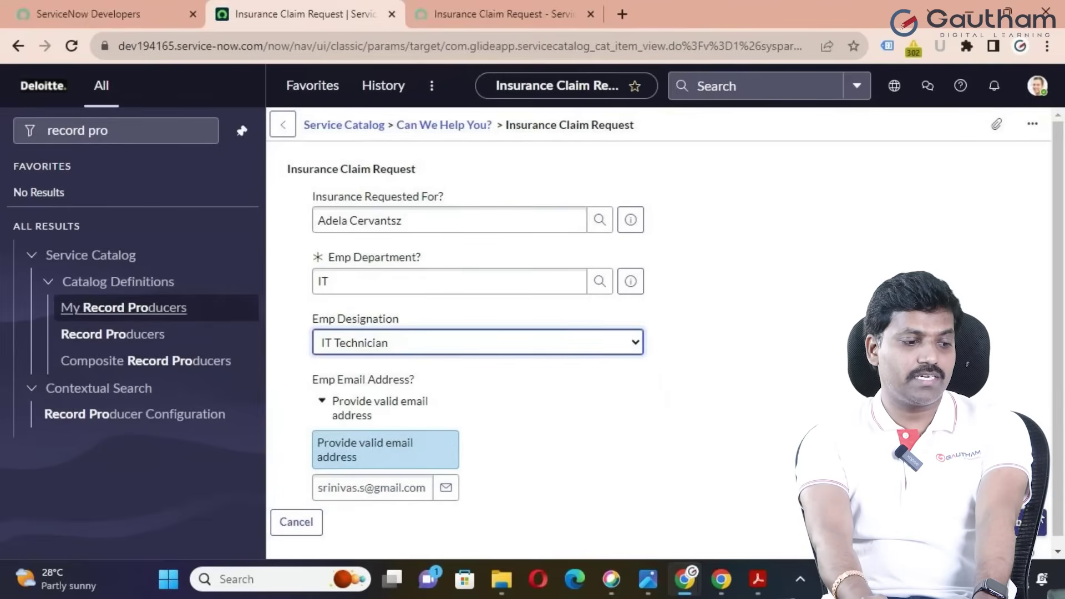
Step: Submit the test insurance claim request and look through the incident generated from it
{"action": "left_click", "coordinate": [1031, 523]}
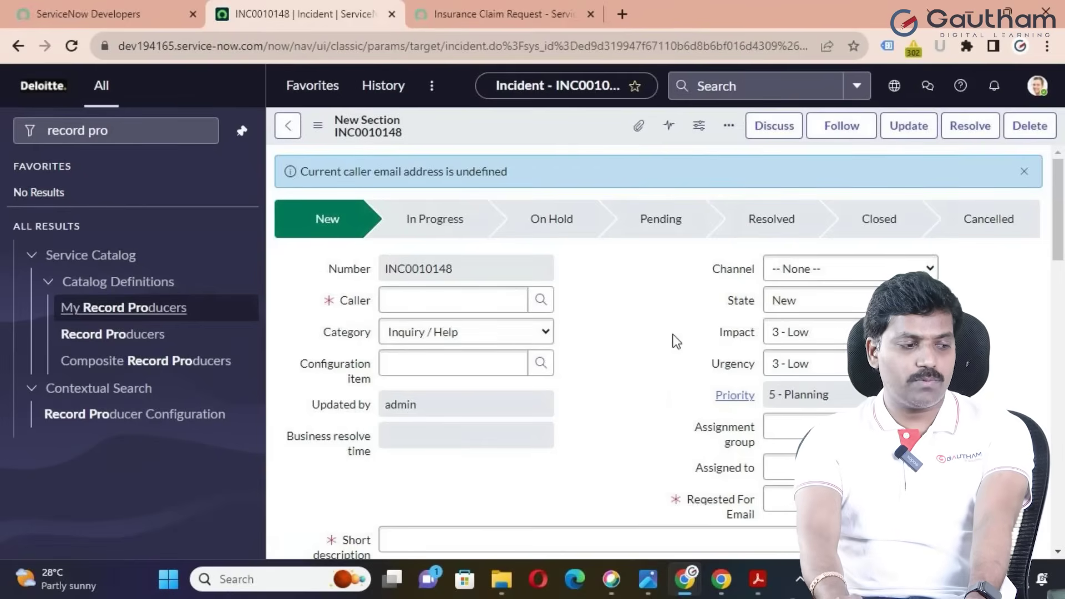
{"action": "scroll", "coordinate": [580, 361], "scroll_direction": "down", "scroll_amount": 5}
{"action": "scroll", "coordinate": [580, 366], "scroll_direction": "up", "scroll_amount": 5}
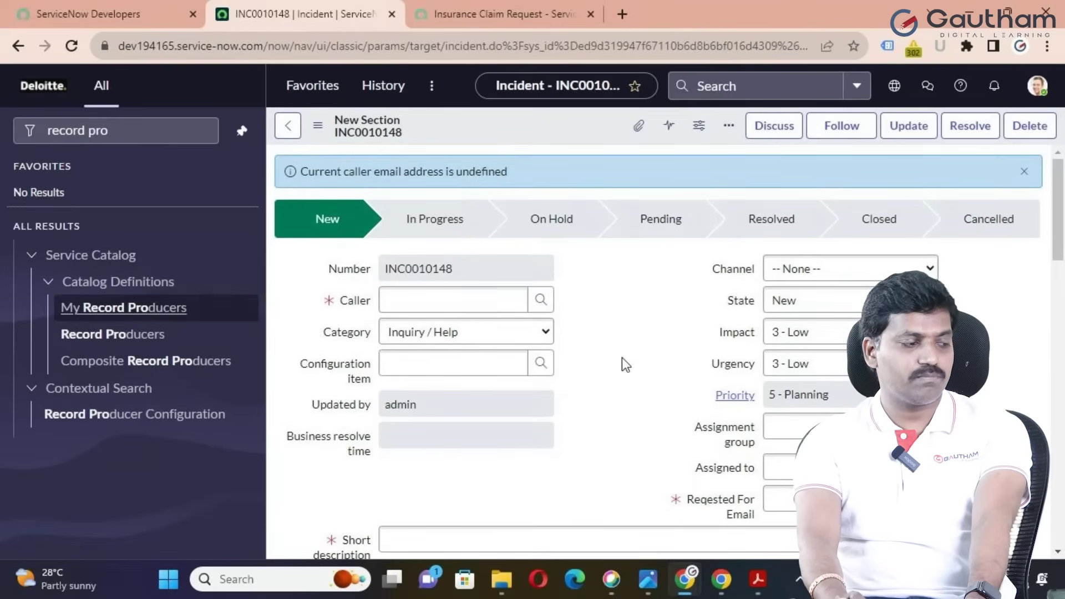
Step: Reopen the Insurance Claim Request record producer and open the record of its Insurance Requested For? variable
{"action": "left_click", "coordinate": [118, 334]}
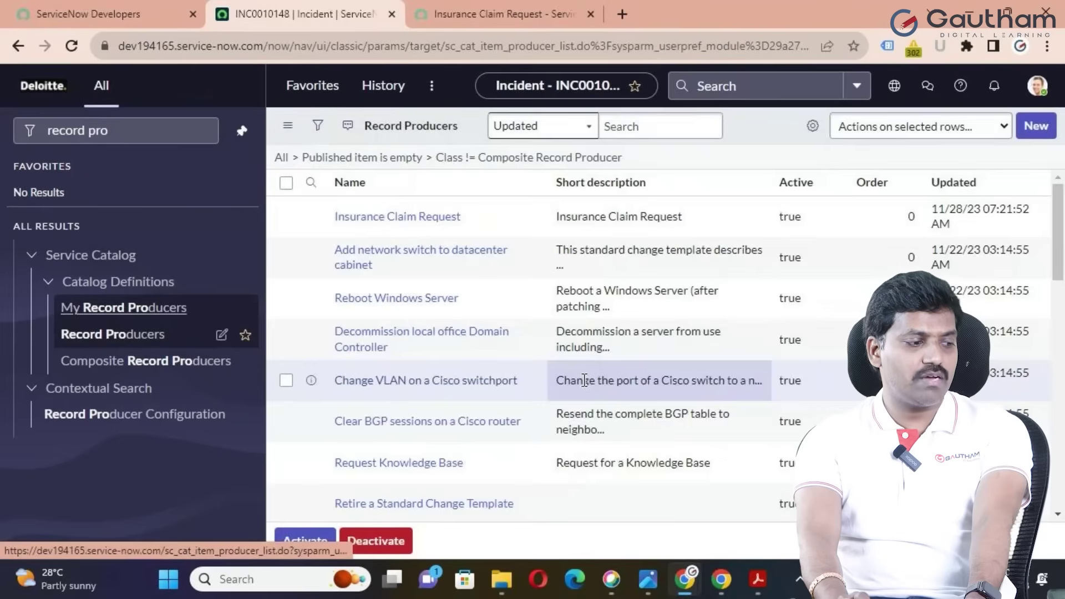
{"action": "left_click", "coordinate": [310, 219]}
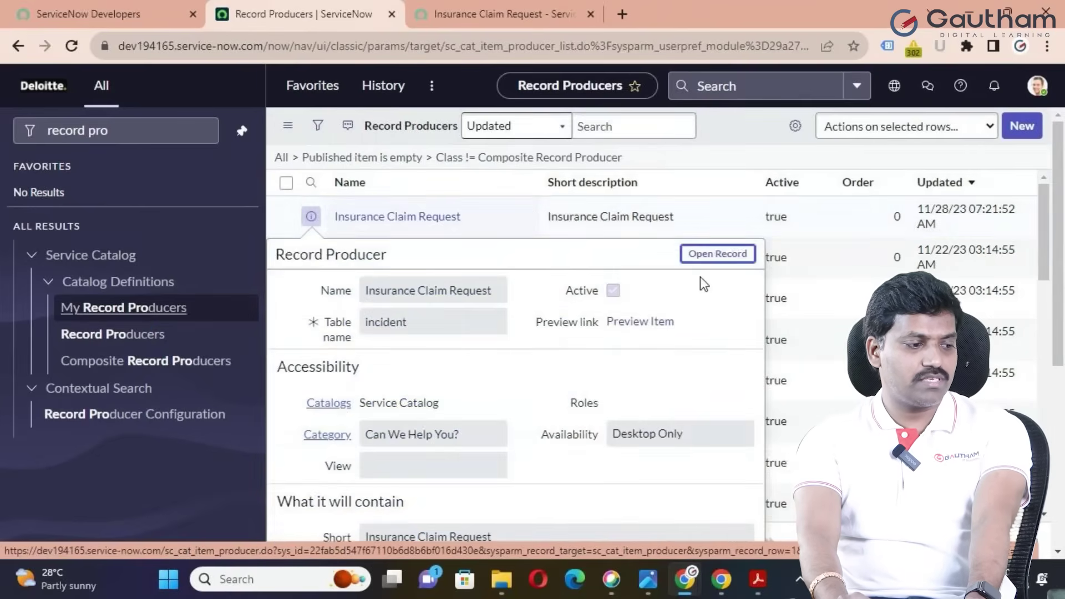
{"action": "left_click", "coordinate": [715, 258]}
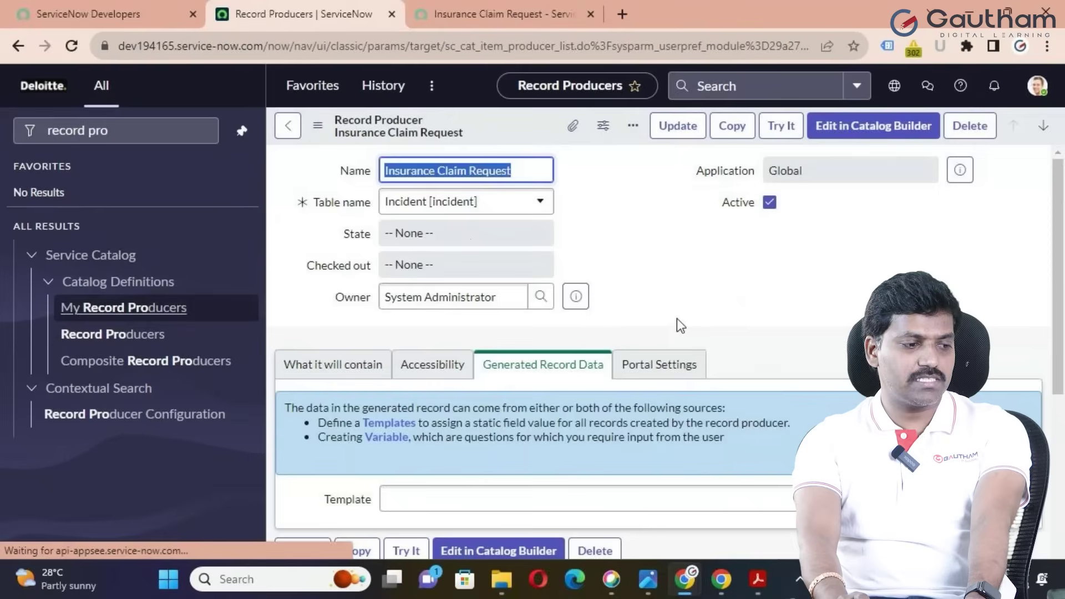
{"action": "scroll", "coordinate": [727, 353], "scroll_direction": "down", "scroll_amount": 5}
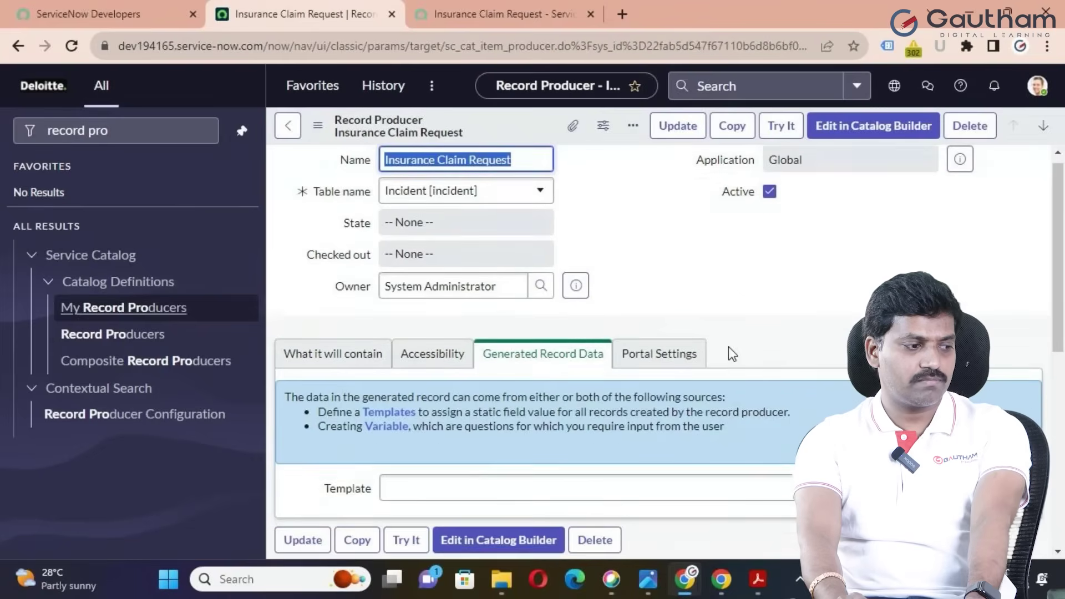
{"action": "scroll", "coordinate": [728, 347], "scroll_direction": "down", "scroll_amount": 3}
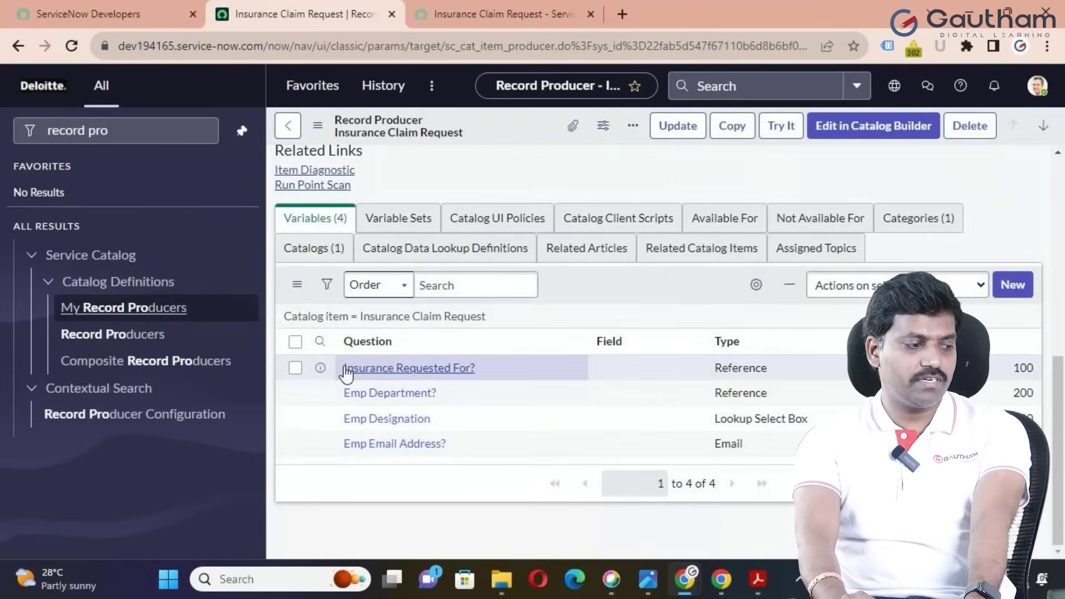
{"action": "left_click", "coordinate": [321, 367]}
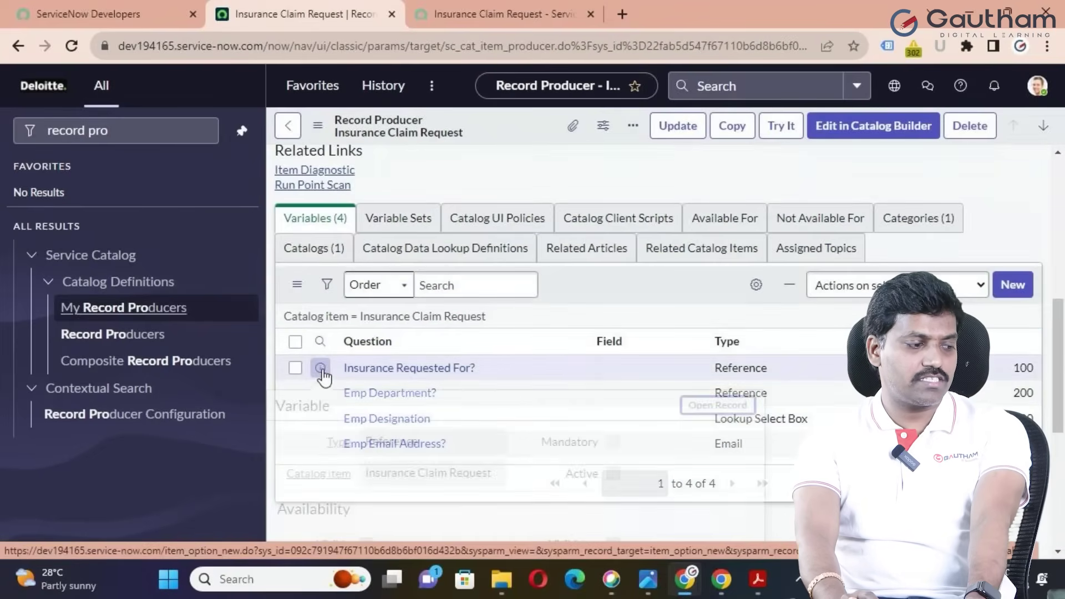
{"action": "left_click", "coordinate": [710, 406]}
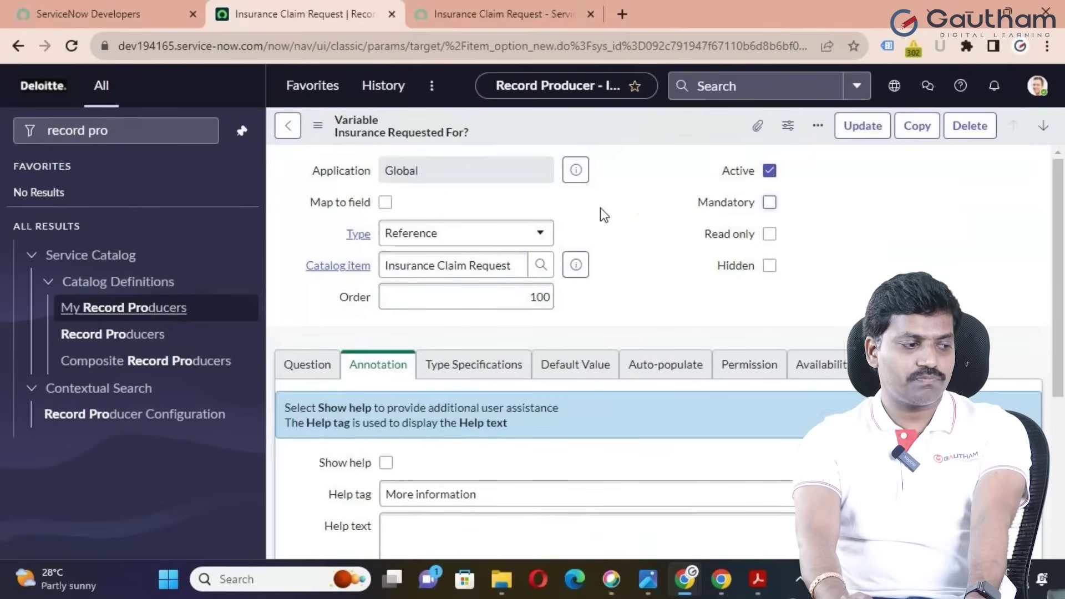
Step: Map the Insurance Requested For? variable to the incident's Caller field and save the variable
{"action": "left_click", "coordinate": [386, 203]}
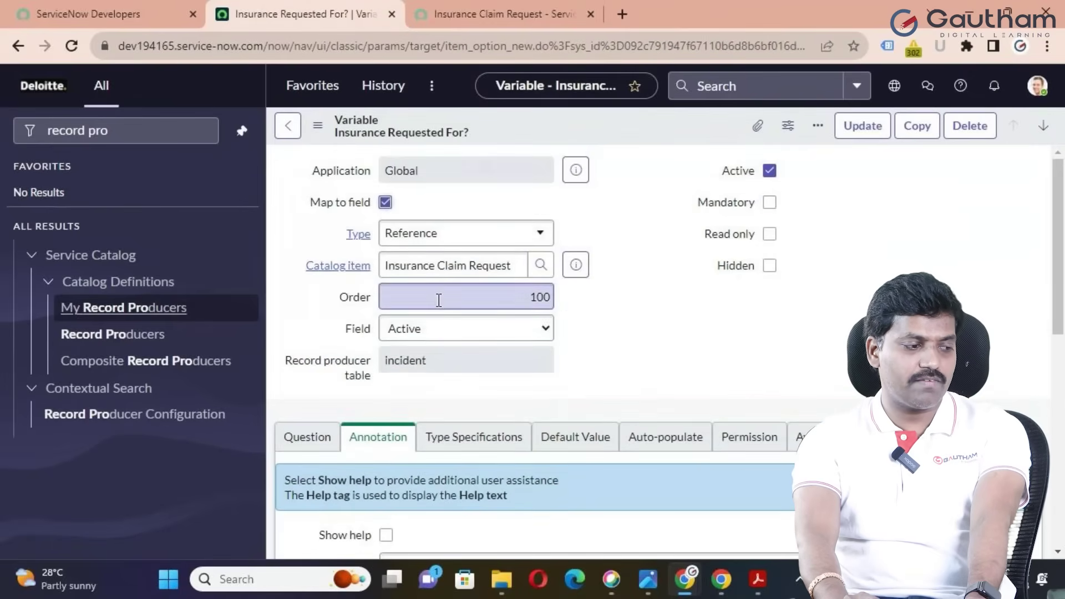
{"action": "left_click", "coordinate": [546, 330]}
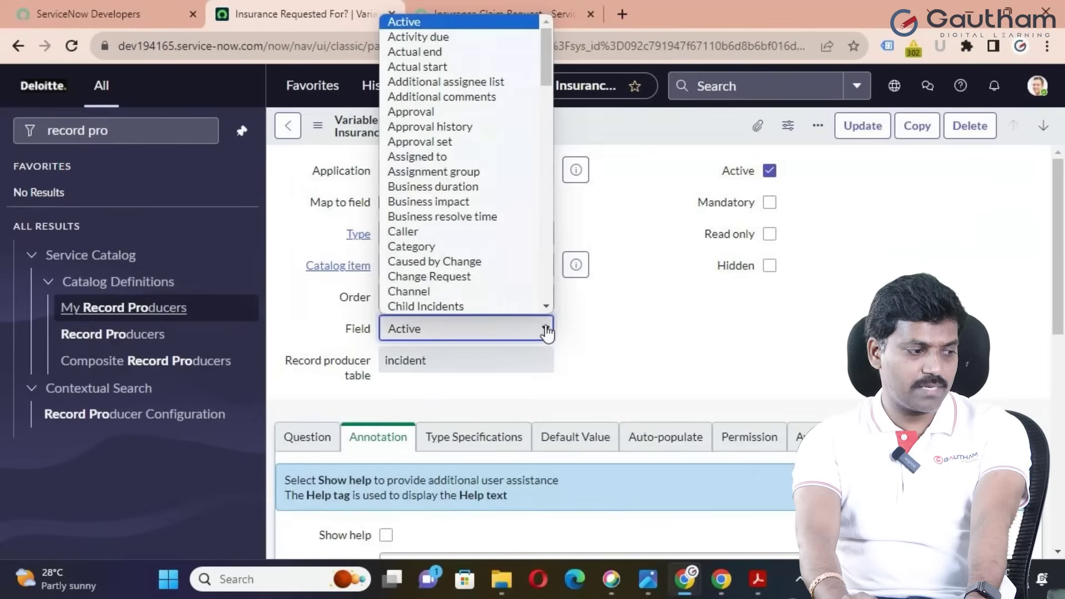
{"action": "left_click", "coordinate": [435, 233]}
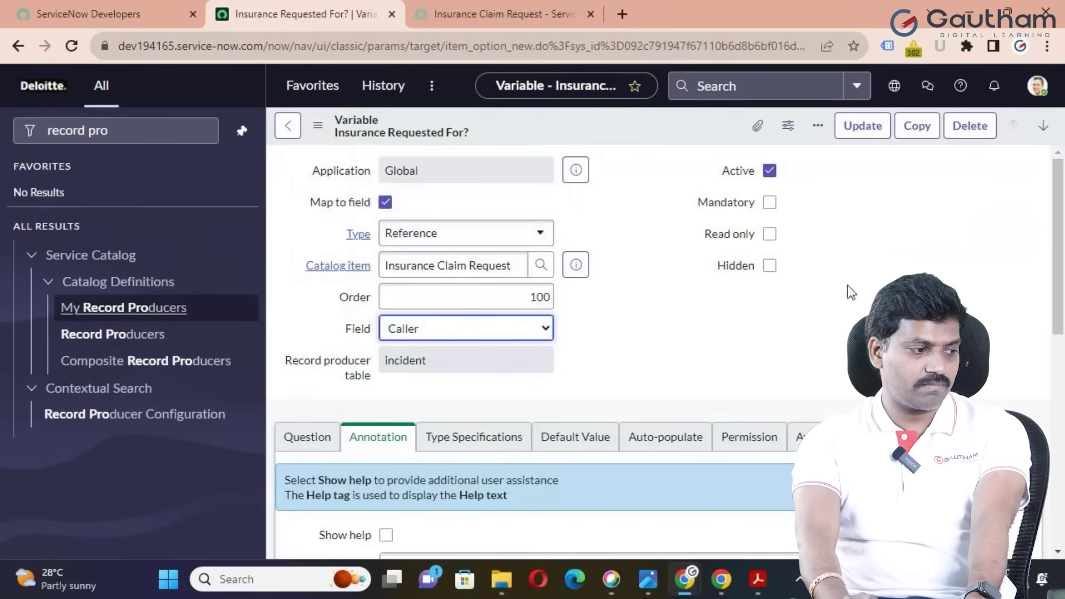
{"action": "left_click", "coordinate": [880, 131]}
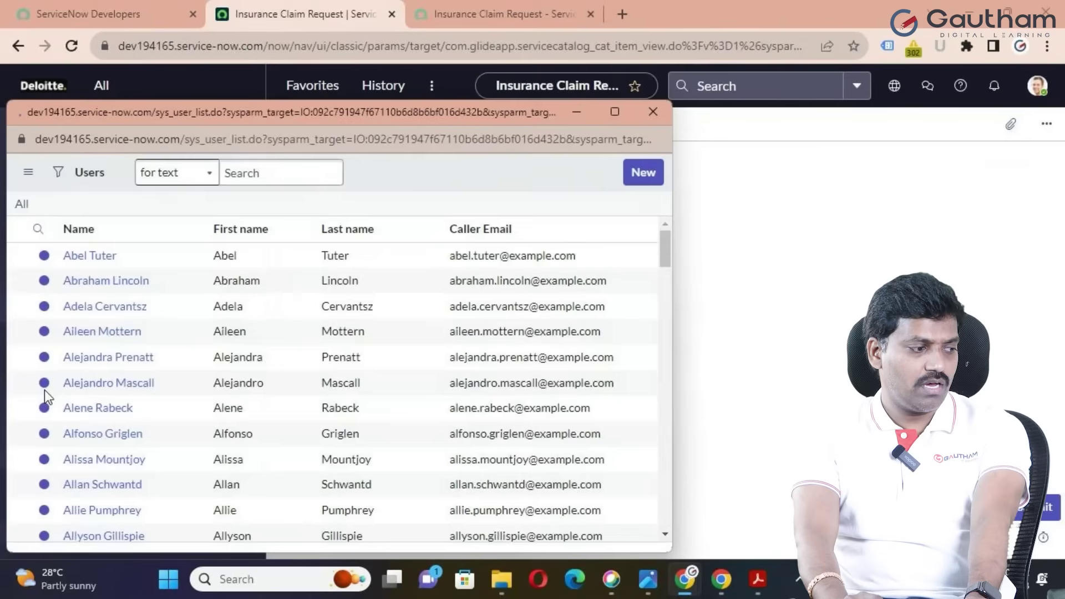
Step: Fill in a second test request with an employee's name, department HR and designation IT Technician, and submit it
{"action": "left_click", "coordinate": [100, 332]}
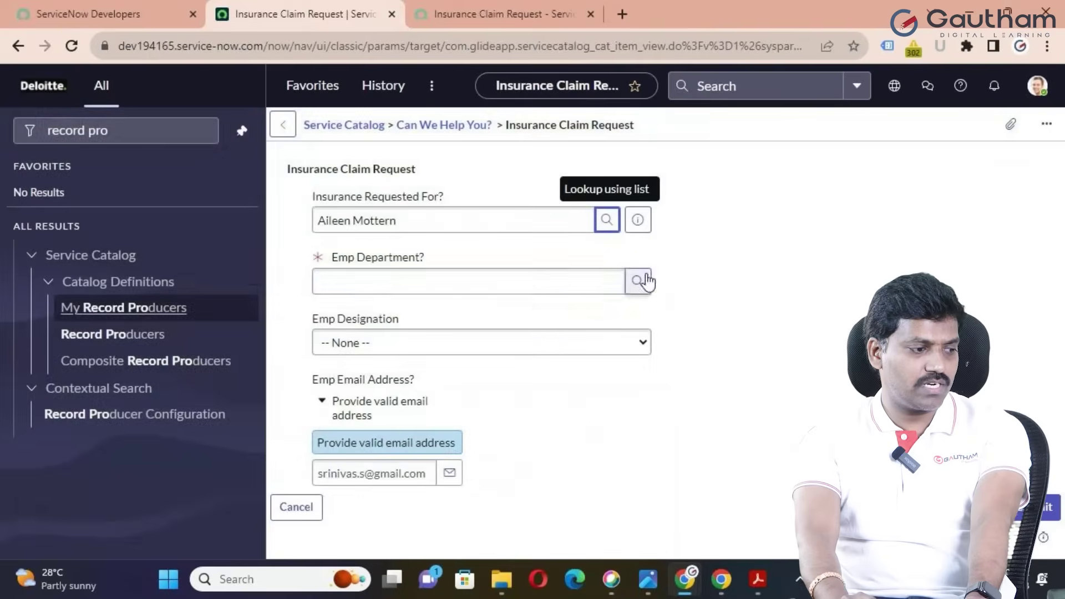
{"action": "left_click", "coordinate": [638, 279]}
{"action": "left_click", "coordinate": [78, 332]}
{"action": "left_click", "coordinate": [641, 347]}
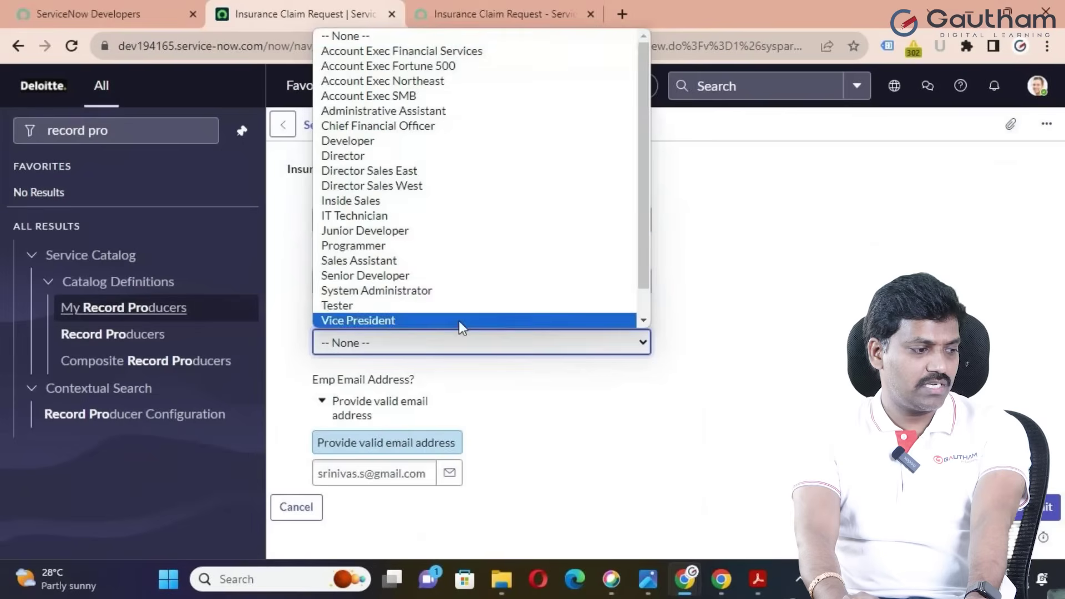
{"action": "left_click", "coordinate": [358, 215]}
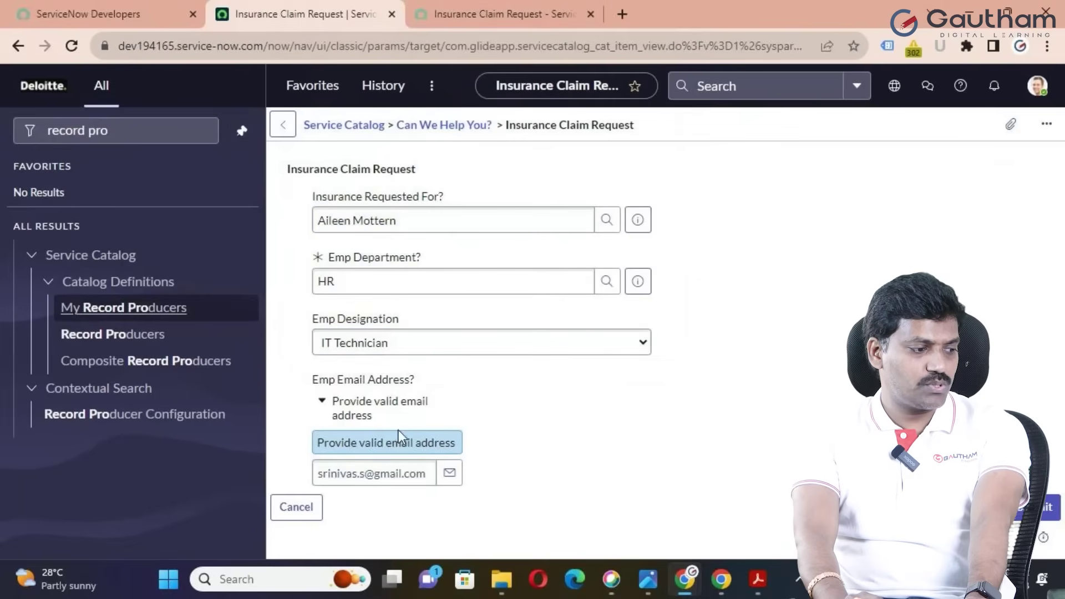
{"action": "left_click", "coordinate": [393, 472]}
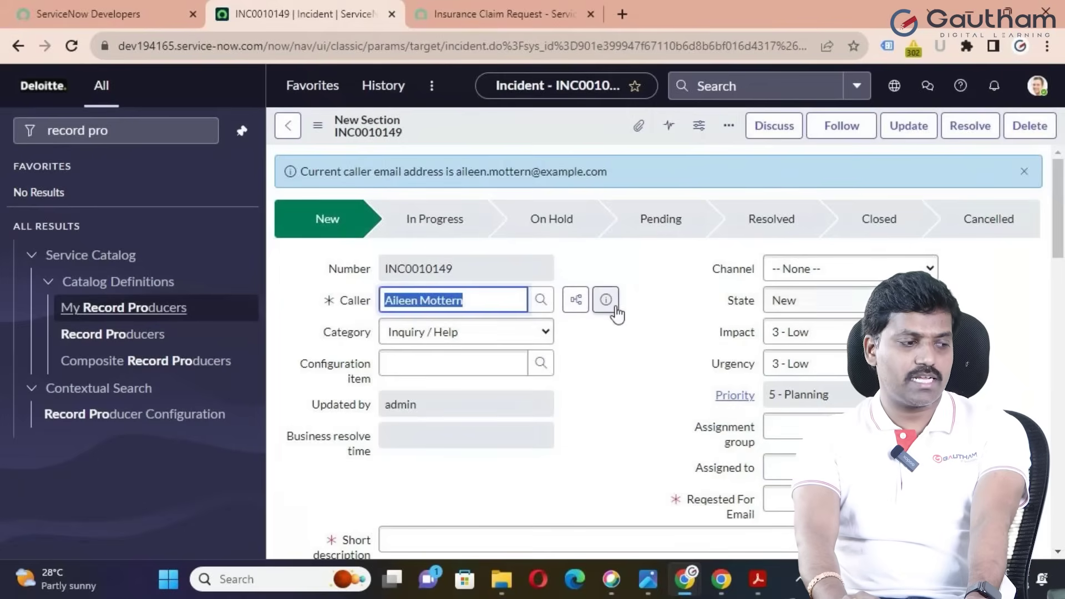
Step: Check the Caller field on the incident generated from the second test request
{"action": "left_click", "coordinate": [496, 300]}
{"action": "left_click", "coordinate": [359, 298]}
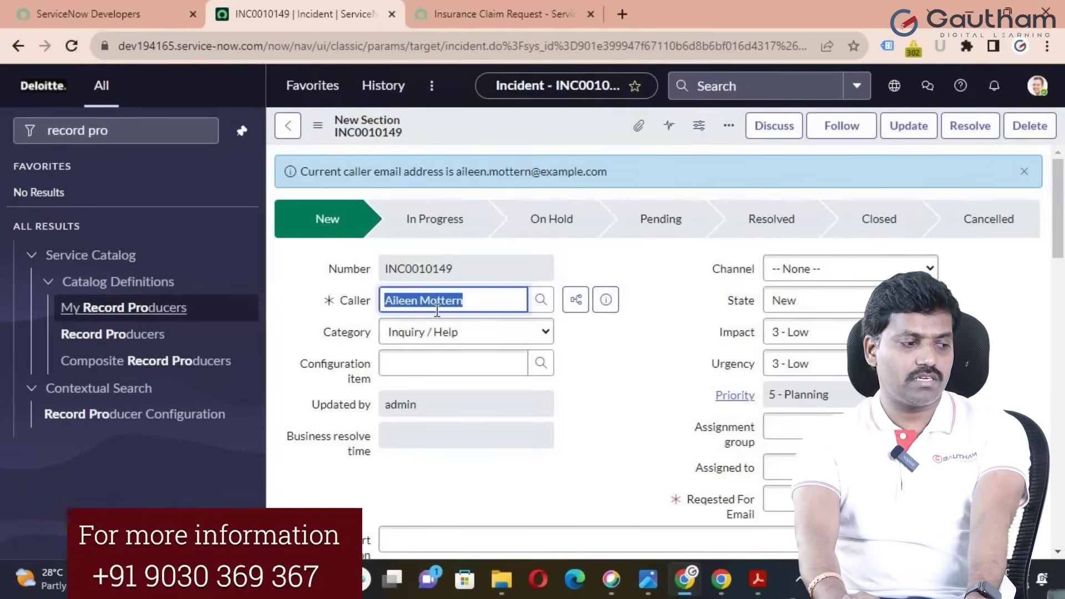
{"action": "left_click", "coordinate": [661, 376]}
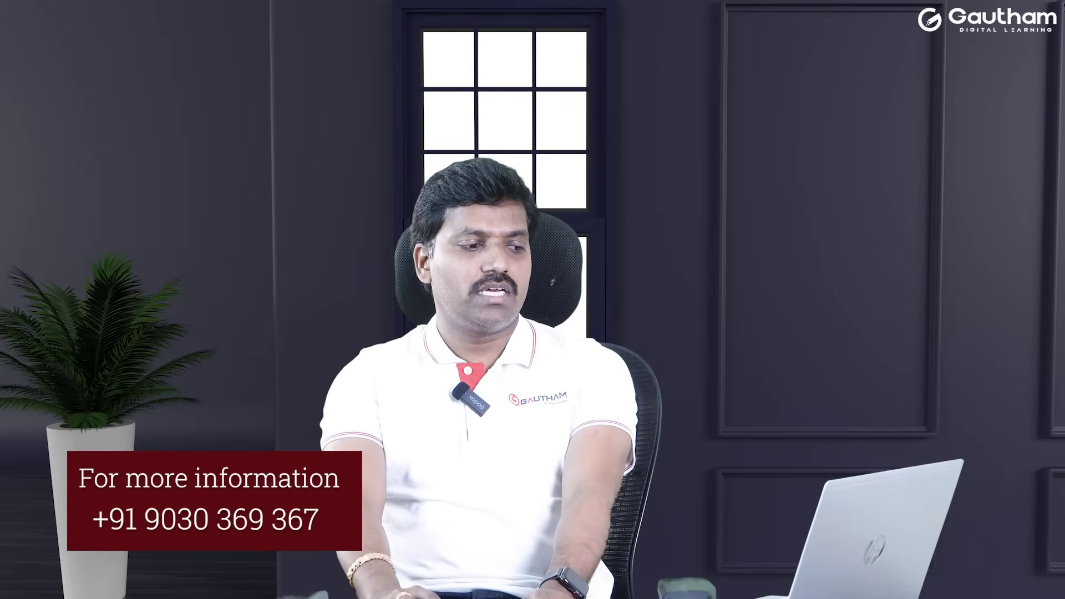